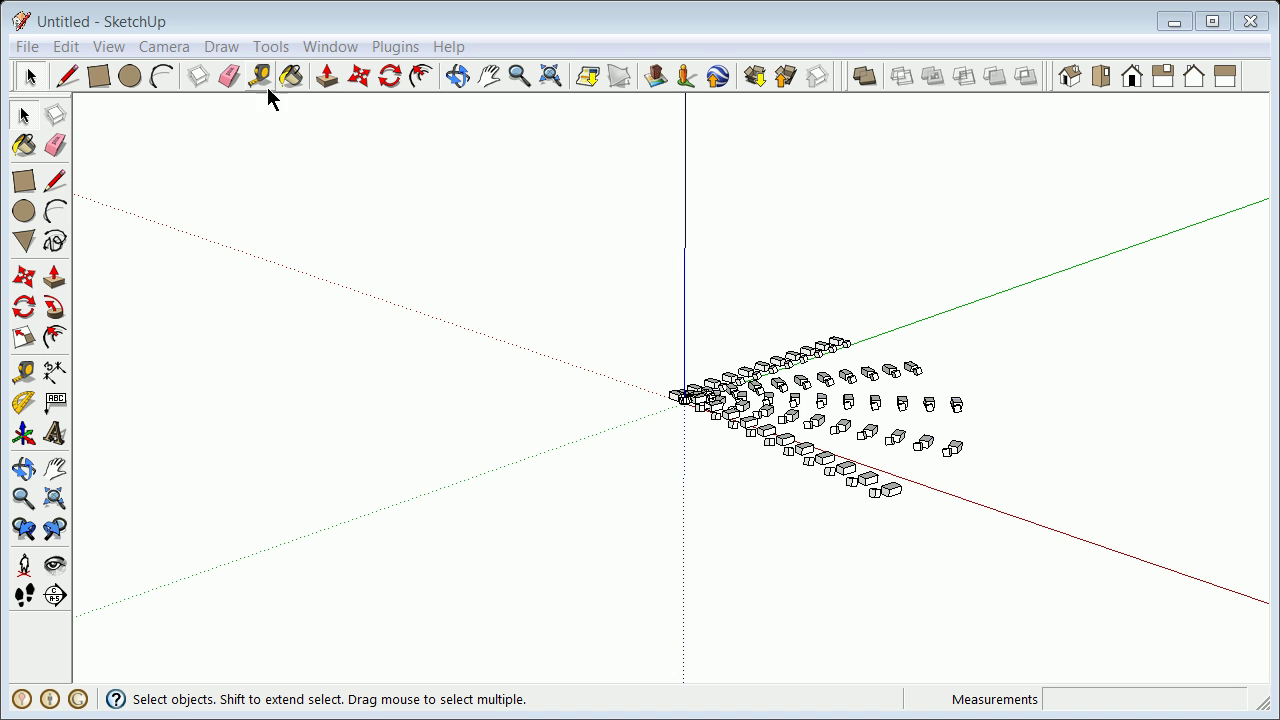
- Check the units page of the Model Info settings, then close the dialog
left_click(106, 47)
mouse_move(133, 81)
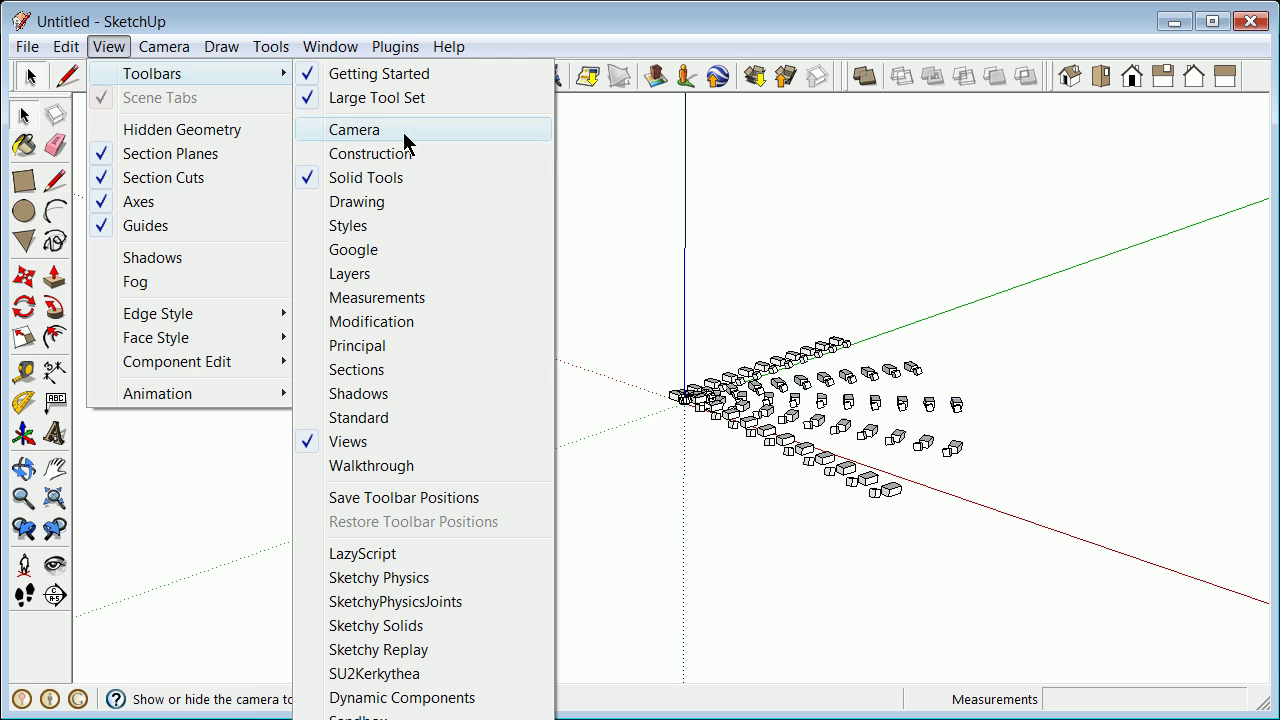
mouse_move(341, 48)
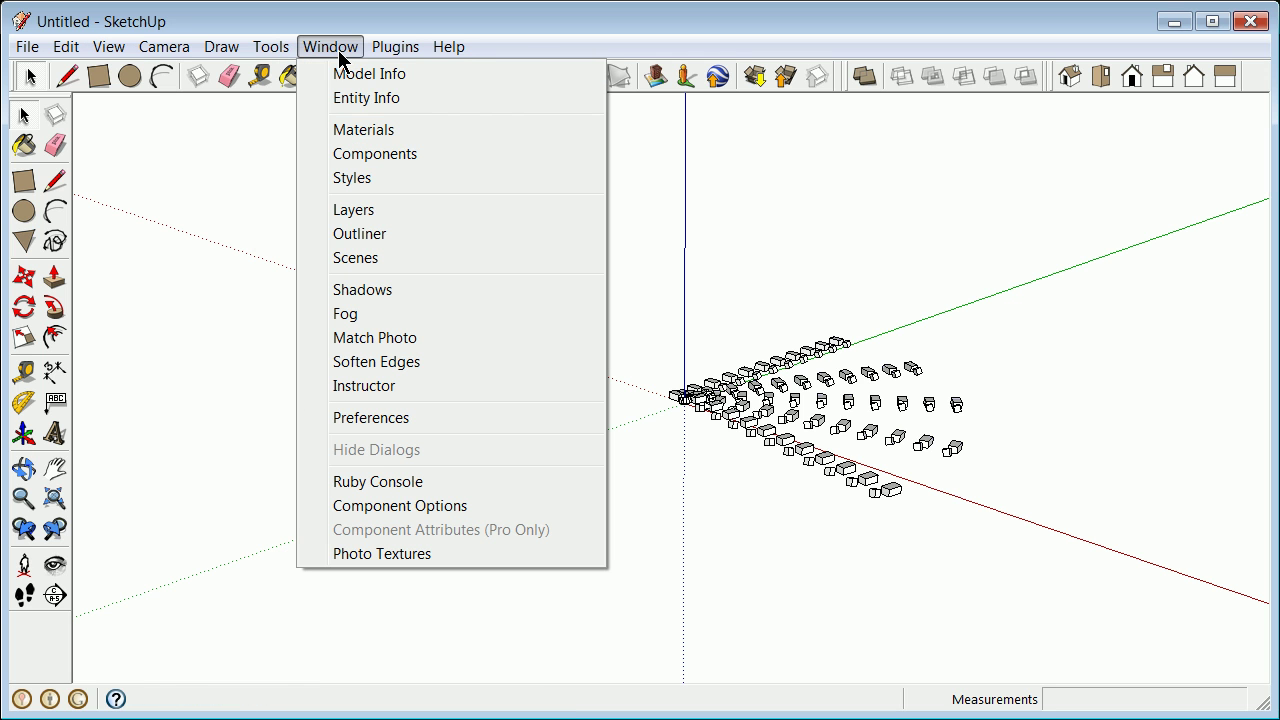
left_click(355, 78)
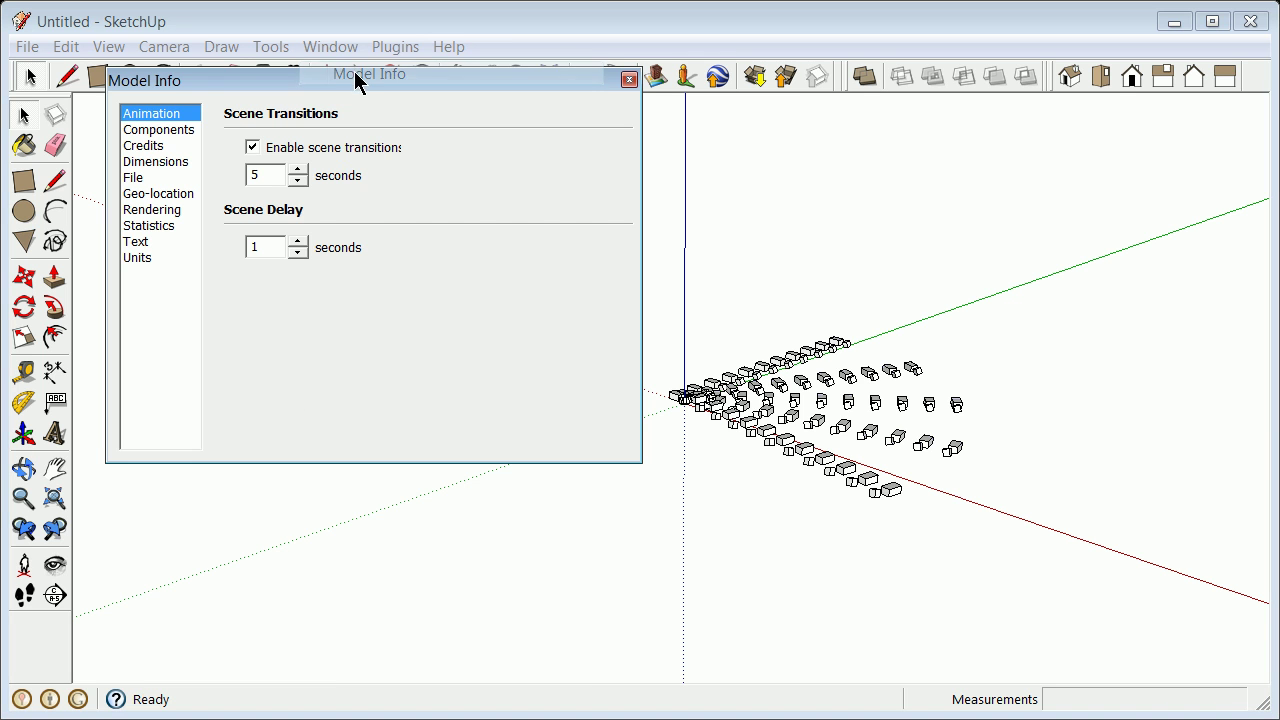
left_click(150, 257)
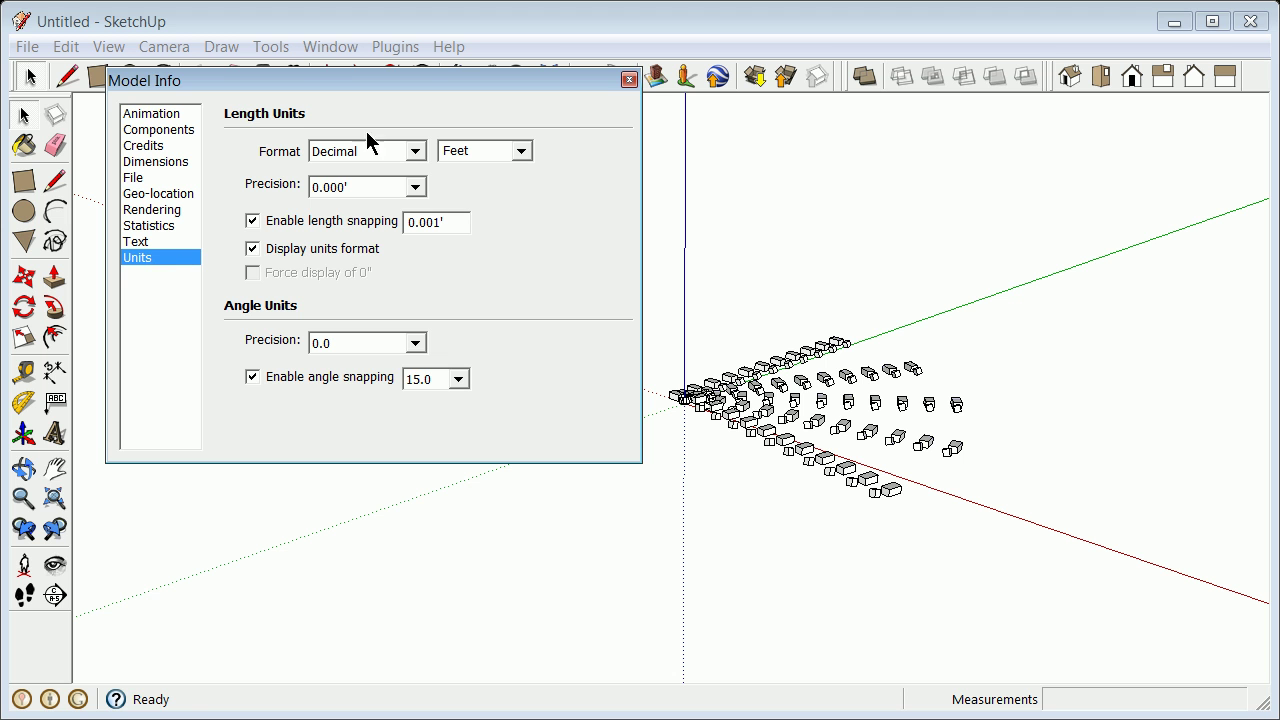
left_click(629, 79)
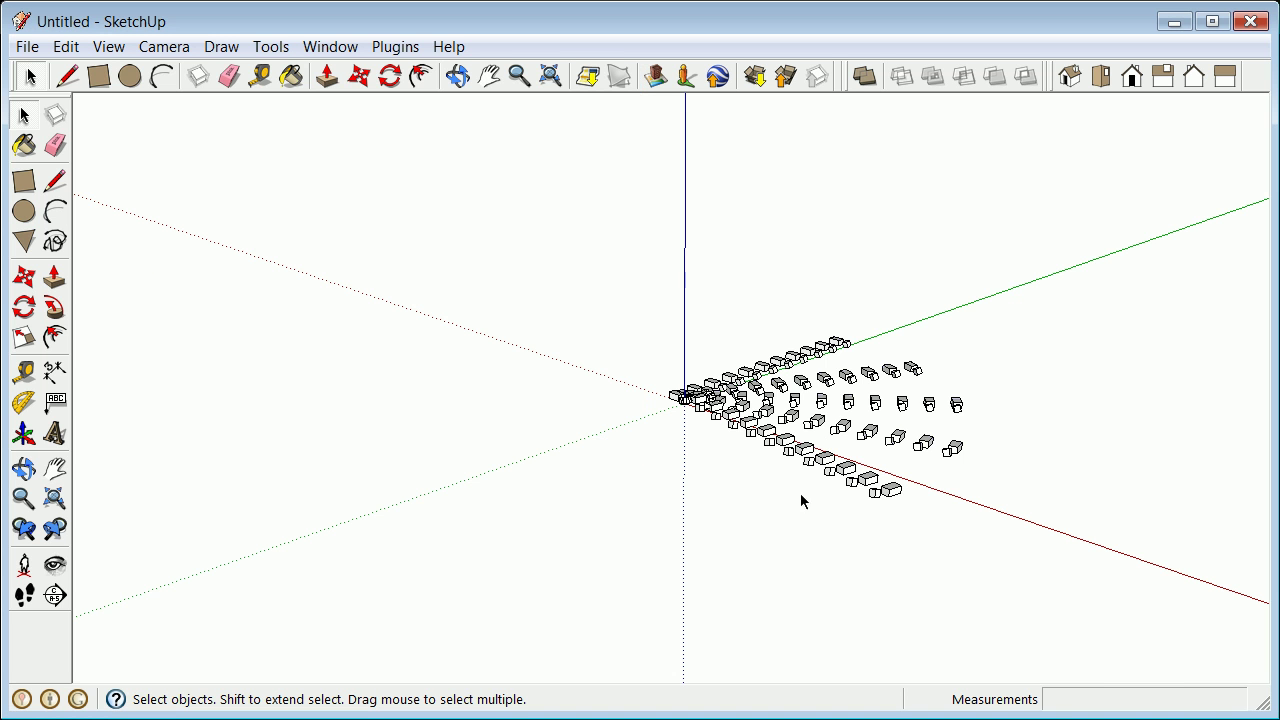
- Zoom in and move the front box left along the red axis
scroll(903, 455, "up", 3)
scroll(903, 451, "down", 3)
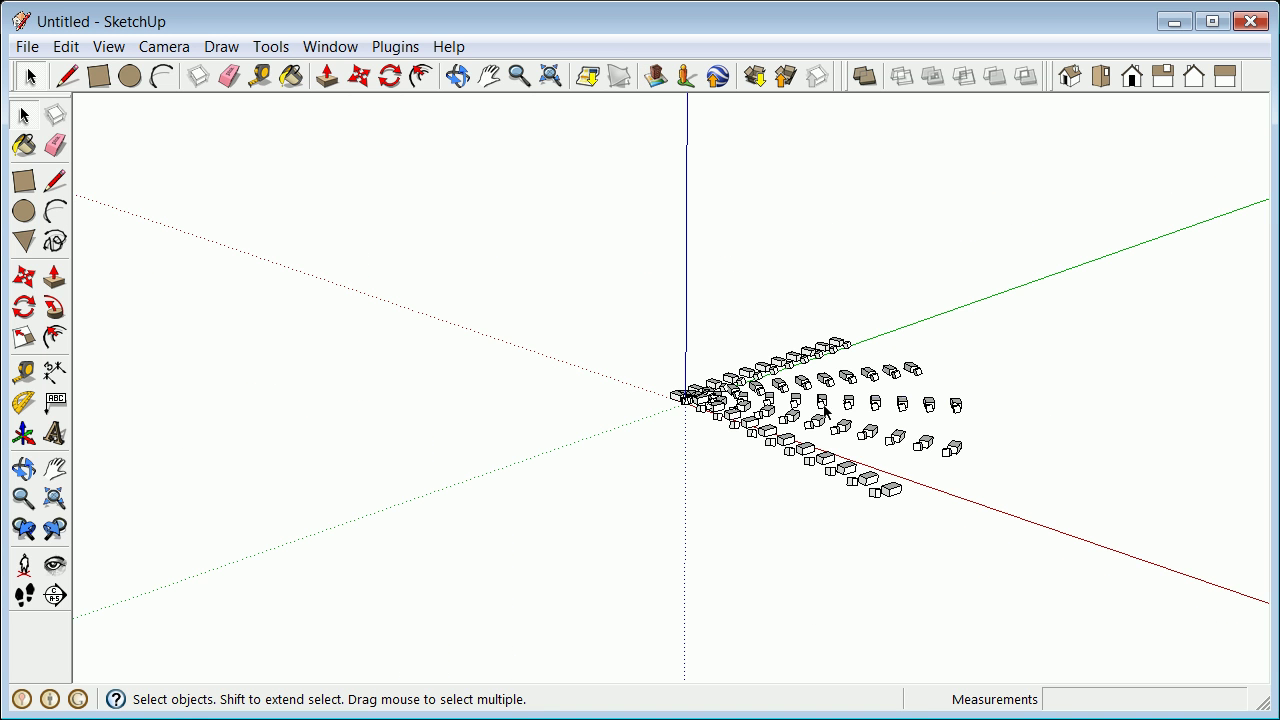
scroll(940, 372, "up", 2)
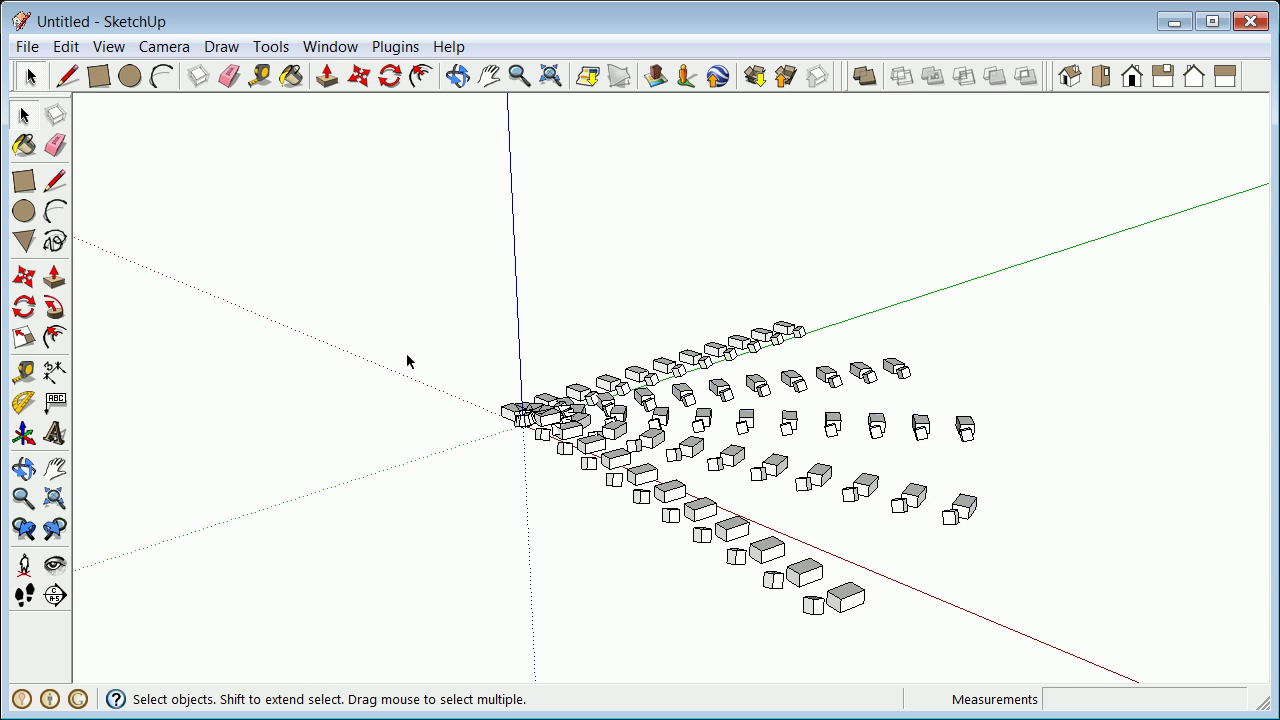
scroll(407, 361, "up", 3)
scroll(648, 505, "up", 3)
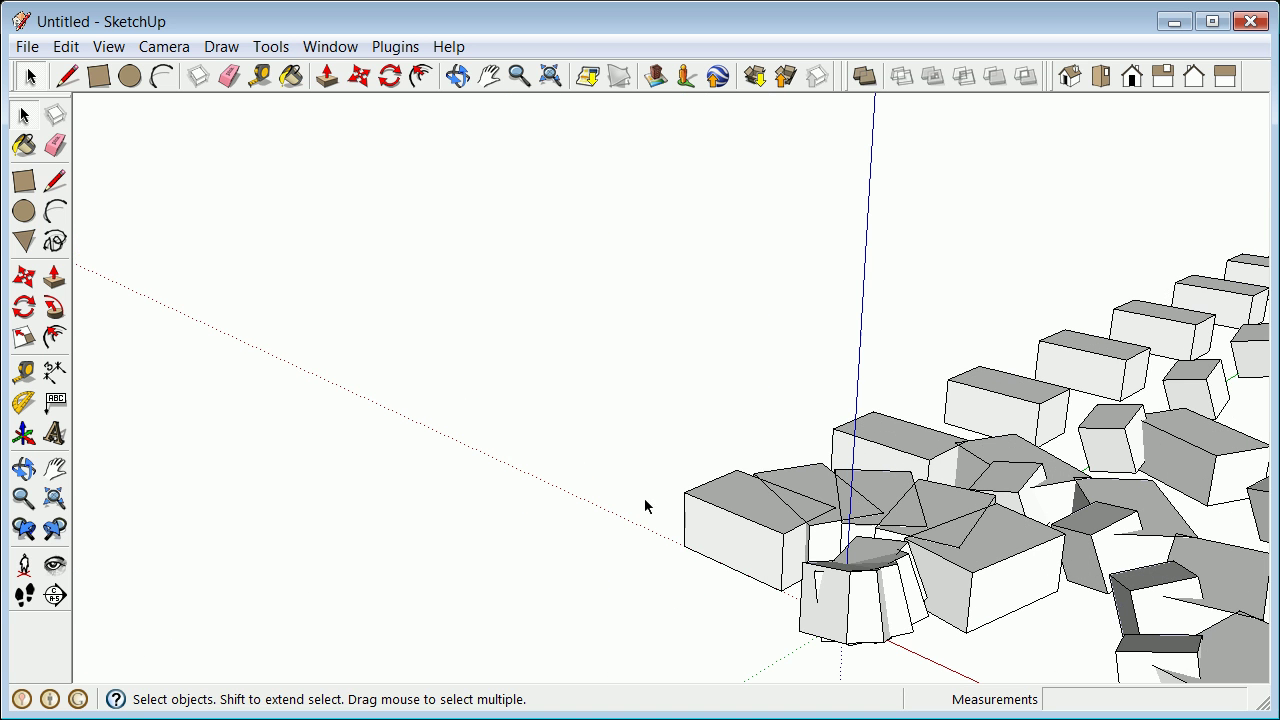
left_click(758, 529)
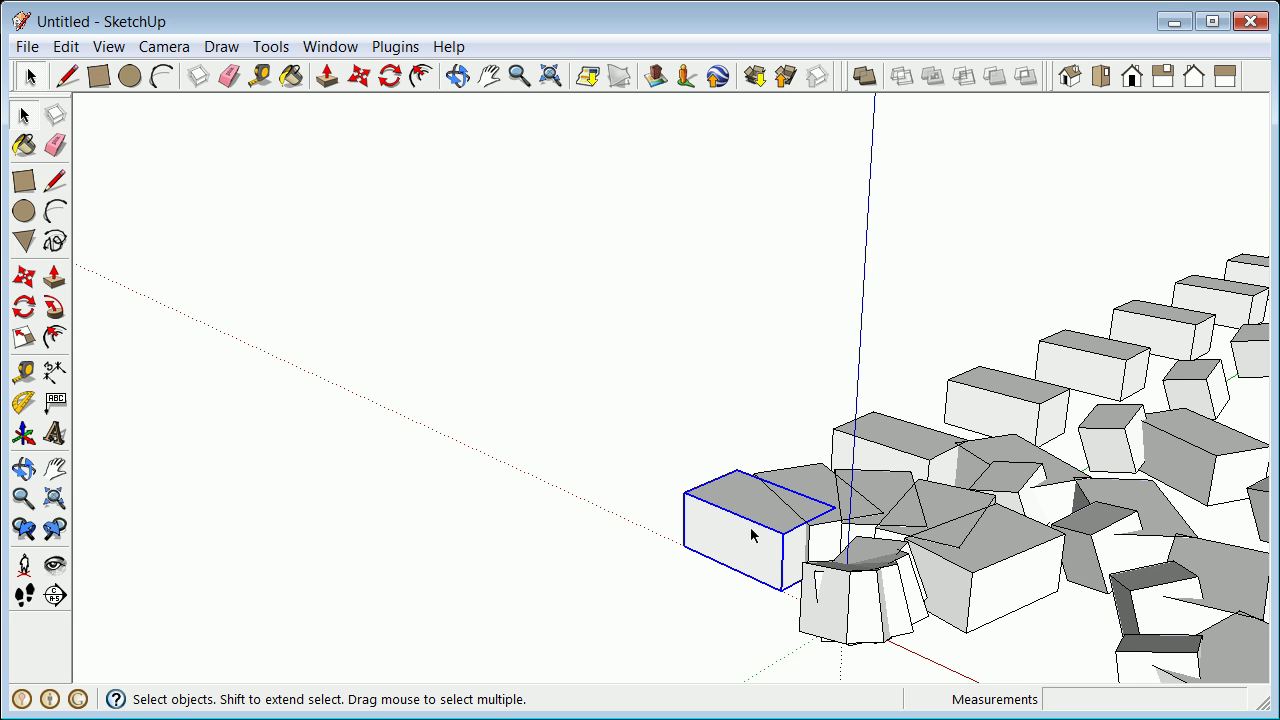
left_click(25, 277)
left_click(777, 590)
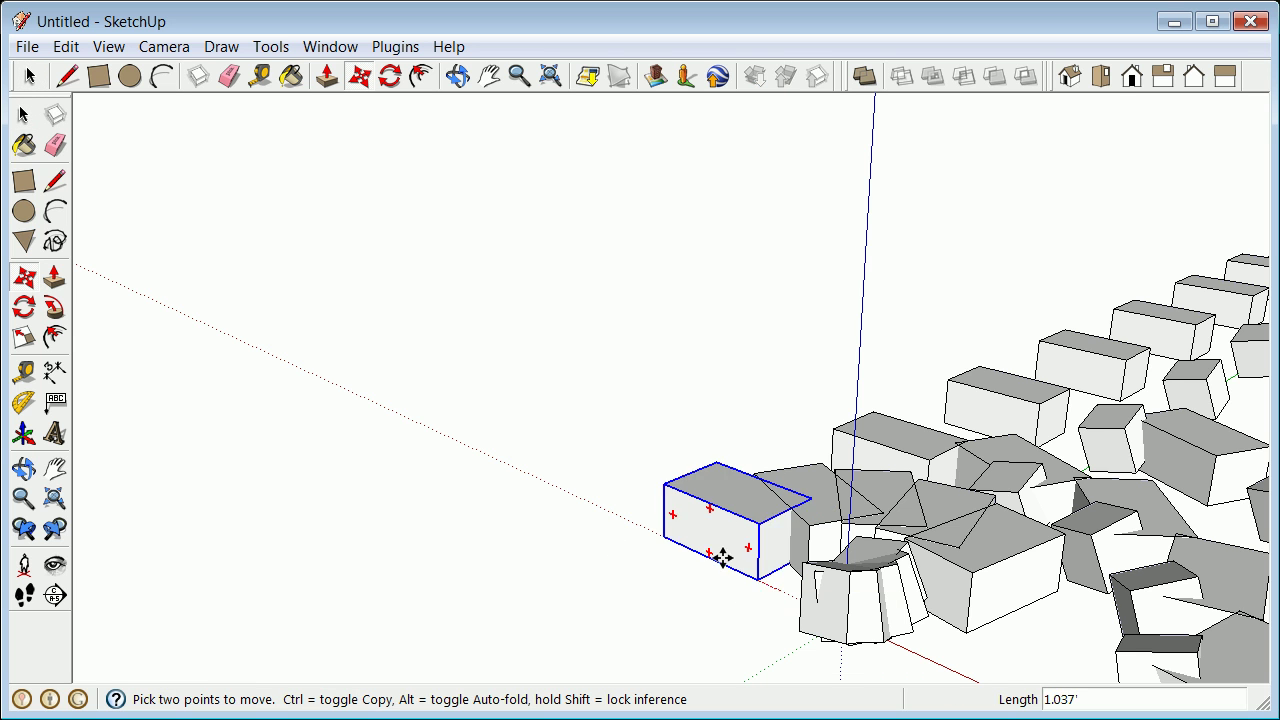
left_click(596, 505)
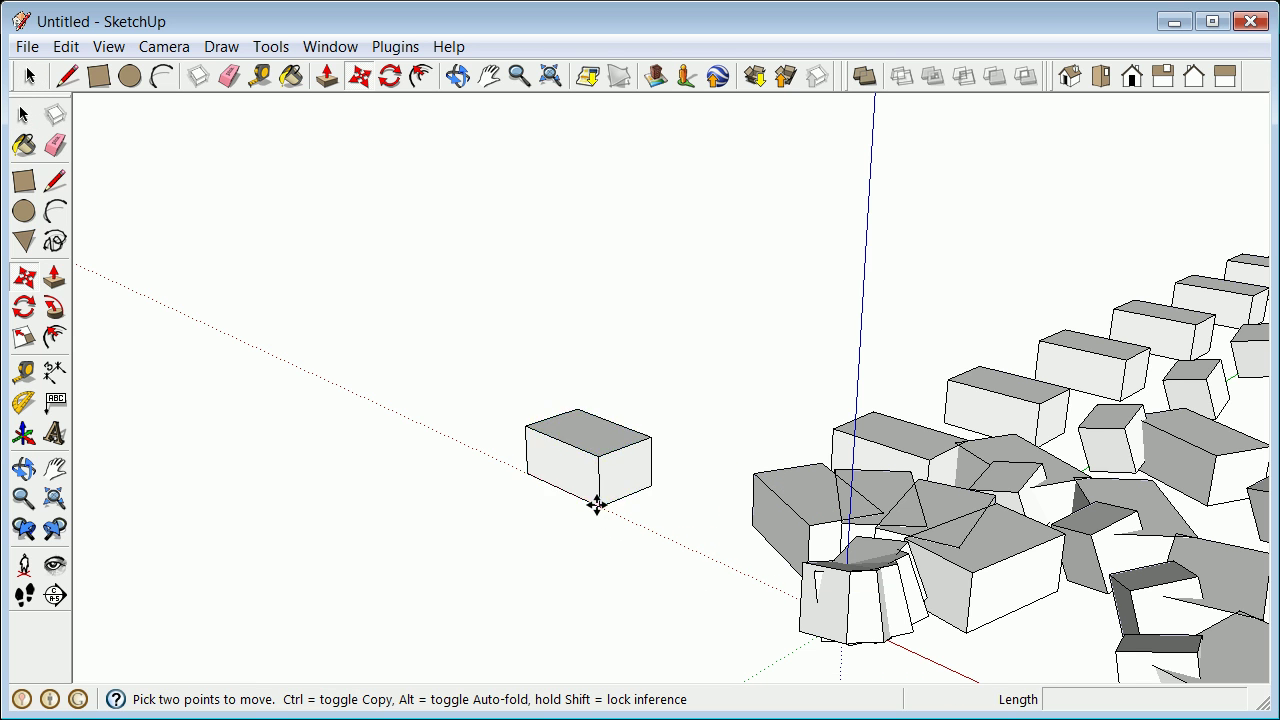
left_click(24, 117)
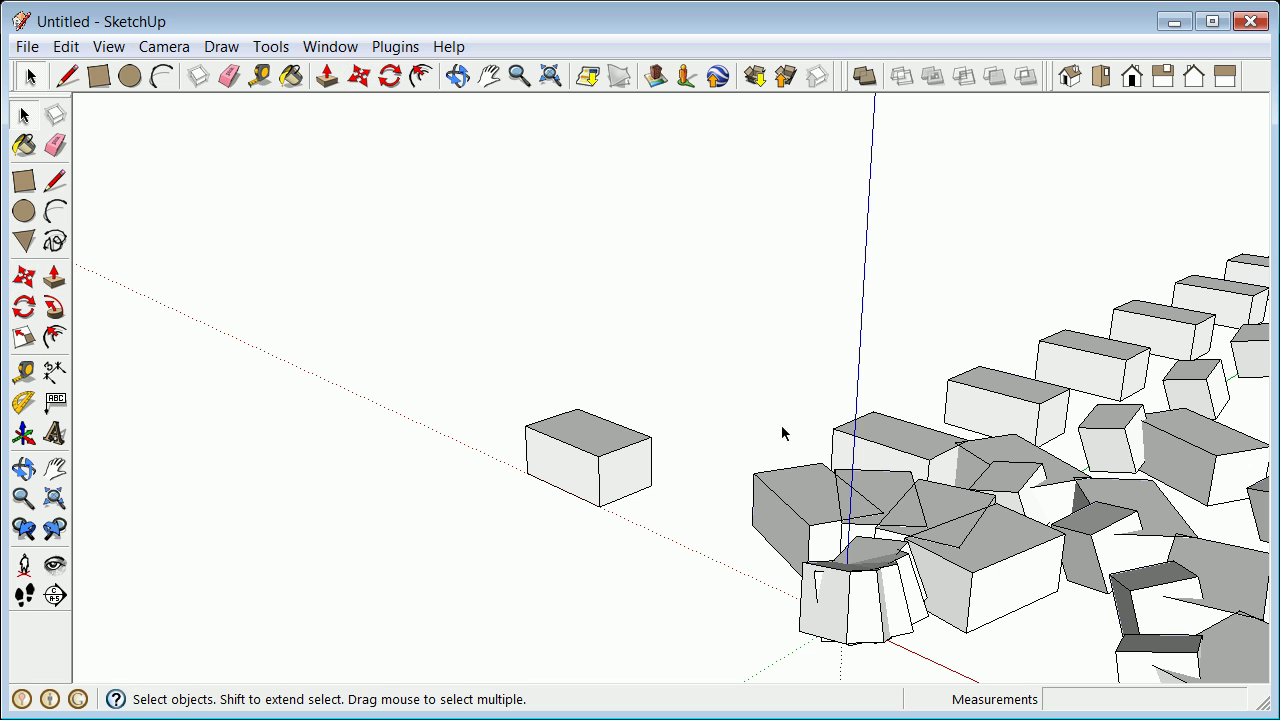
- Rotate another box in the cluster about 117° around its vertical axis, then deselect it
left_click(979, 397)
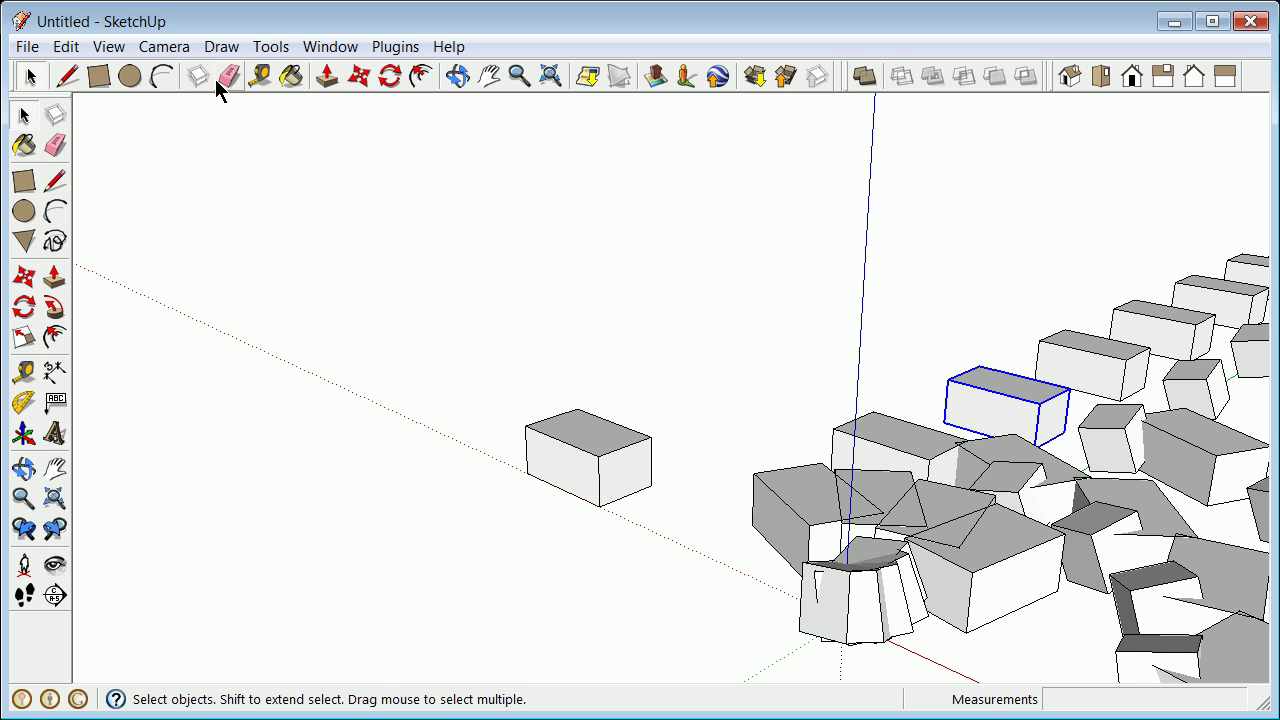
left_click(390, 76)
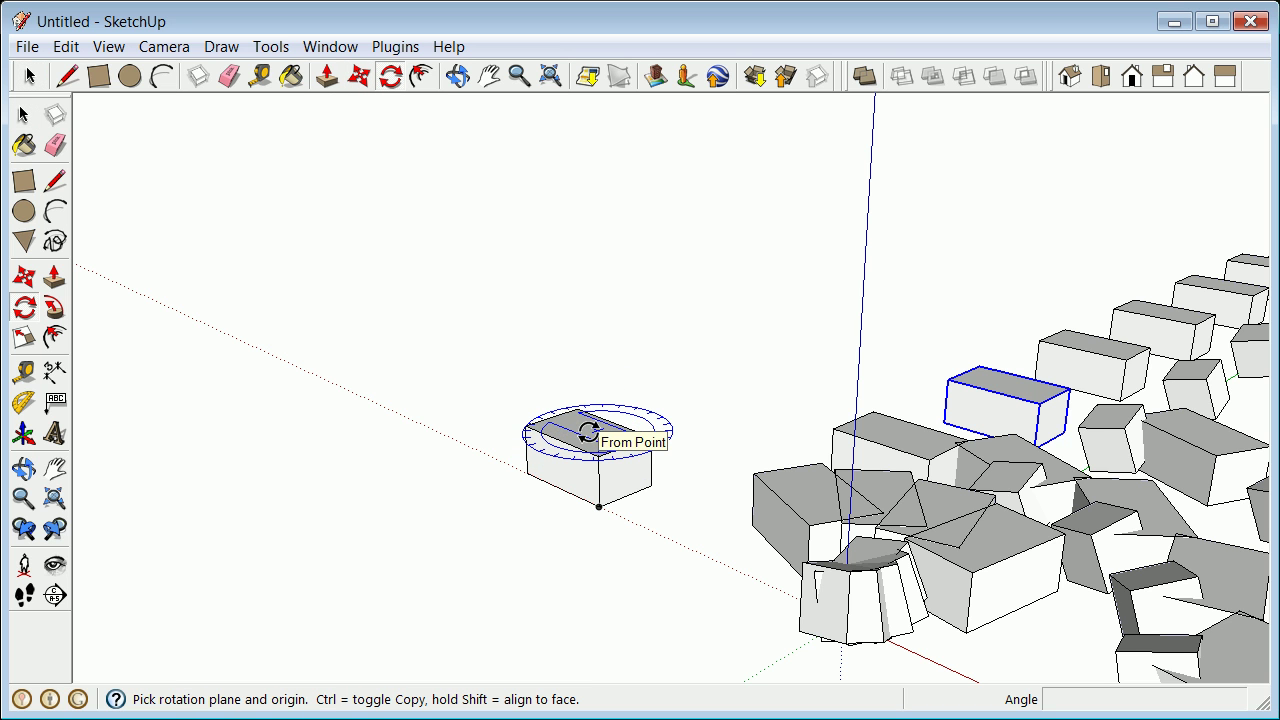
left_click(950, 384)
left_click(1052, 406)
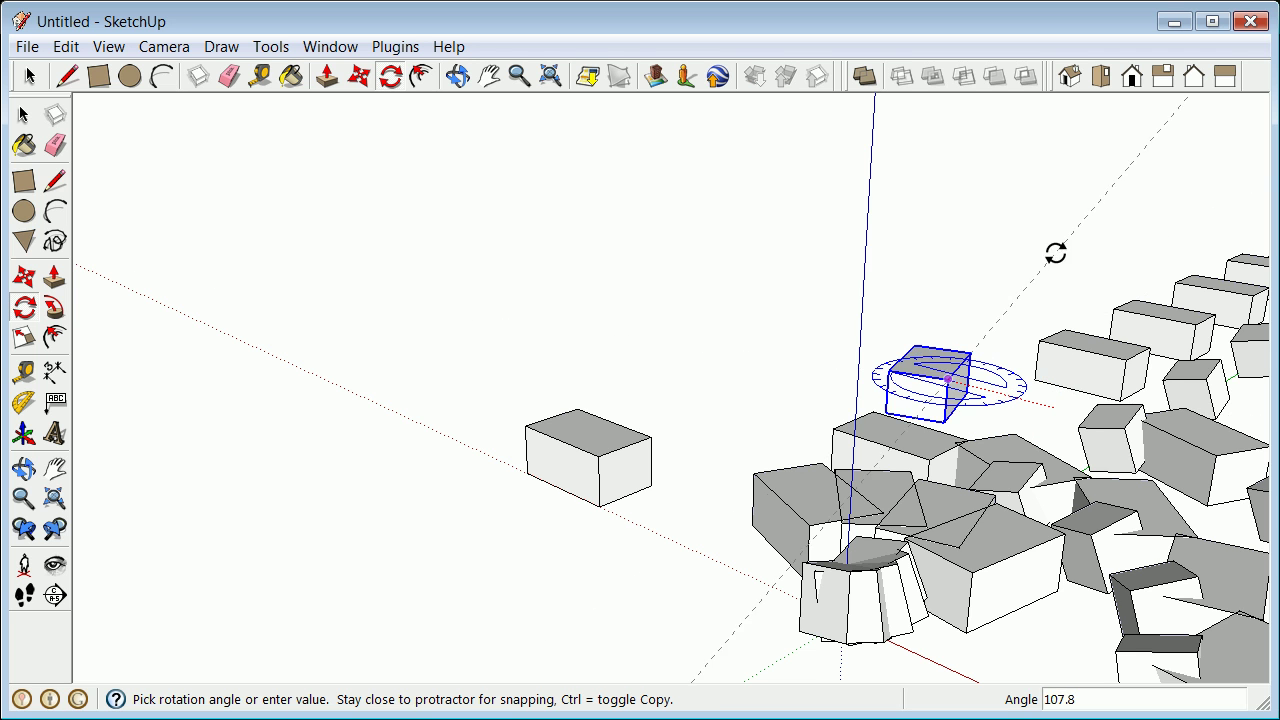
left_click(989, 215)
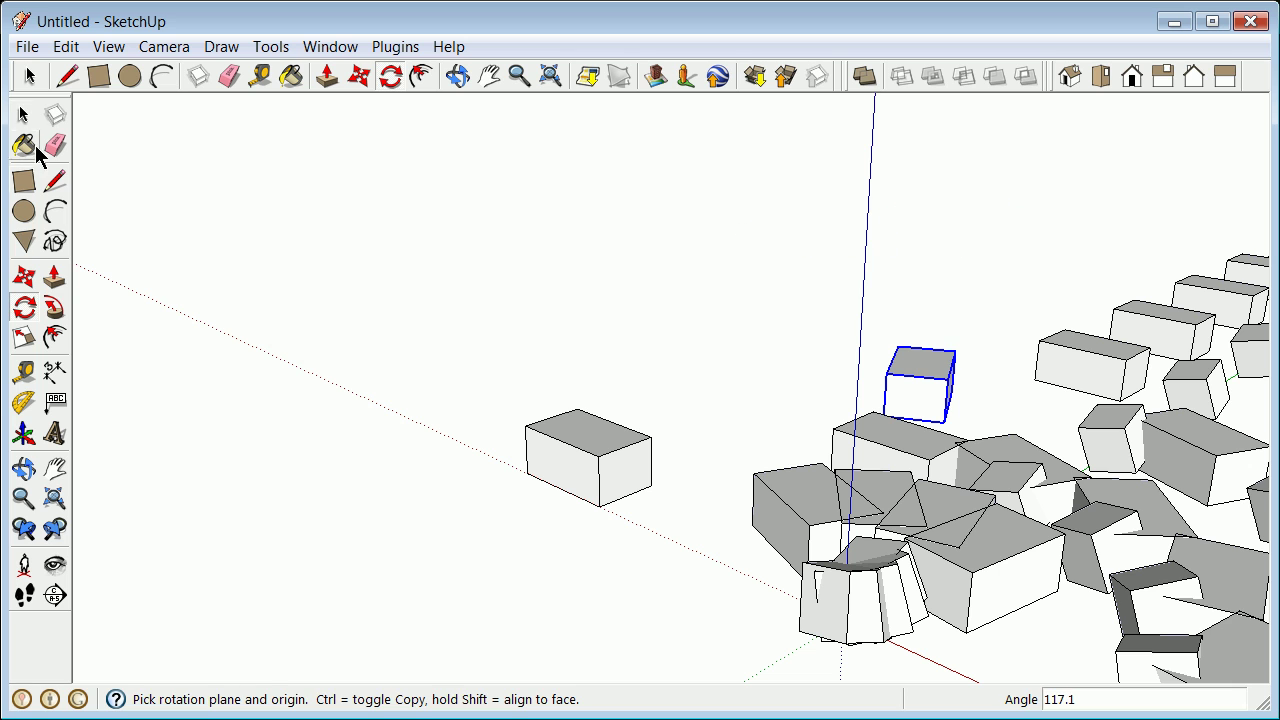
left_click(24, 115)
left_click(518, 248)
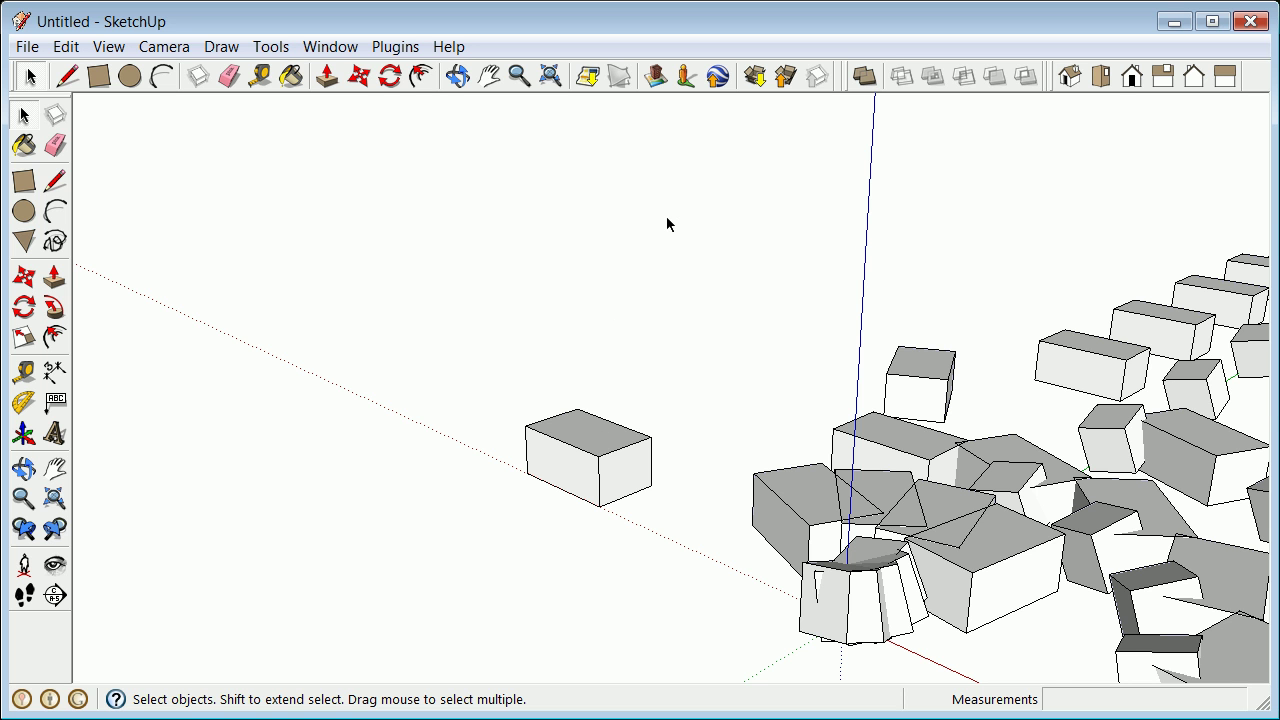
- Select a front-row box and orbit the view to look along the rows
scroll(668, 224, "down", 8)
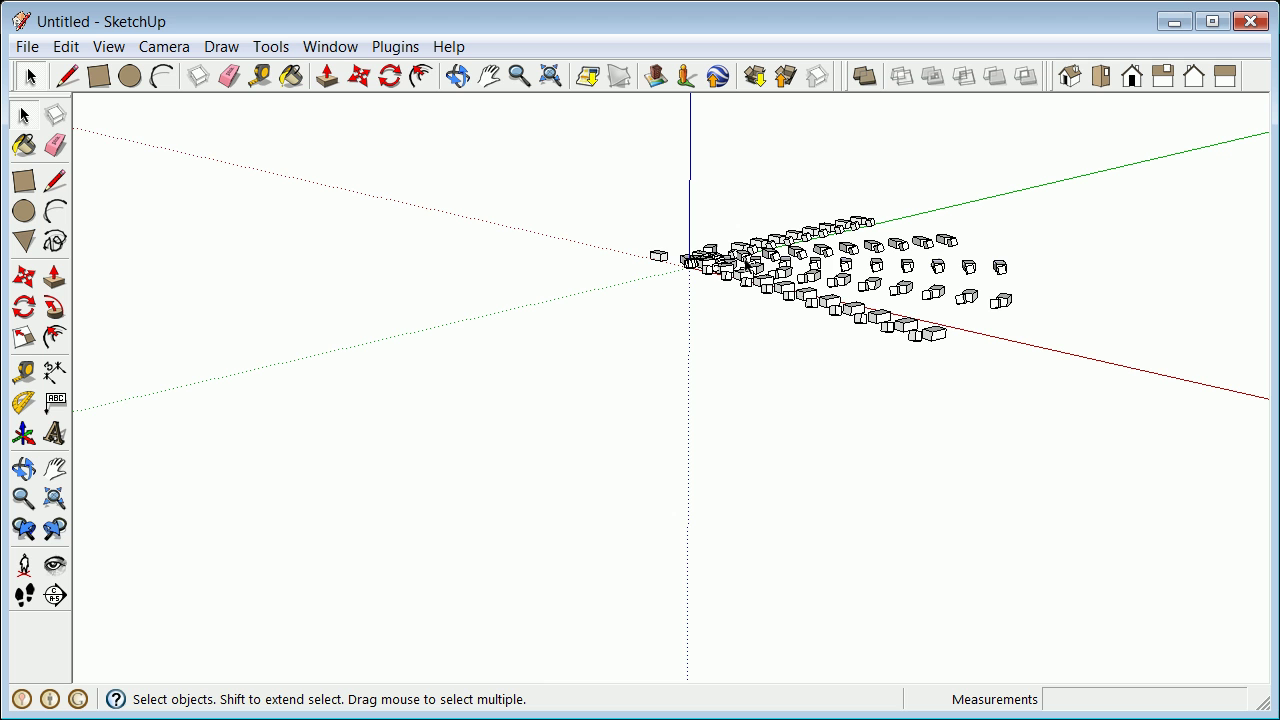
scroll(888, 291, "up", 8)
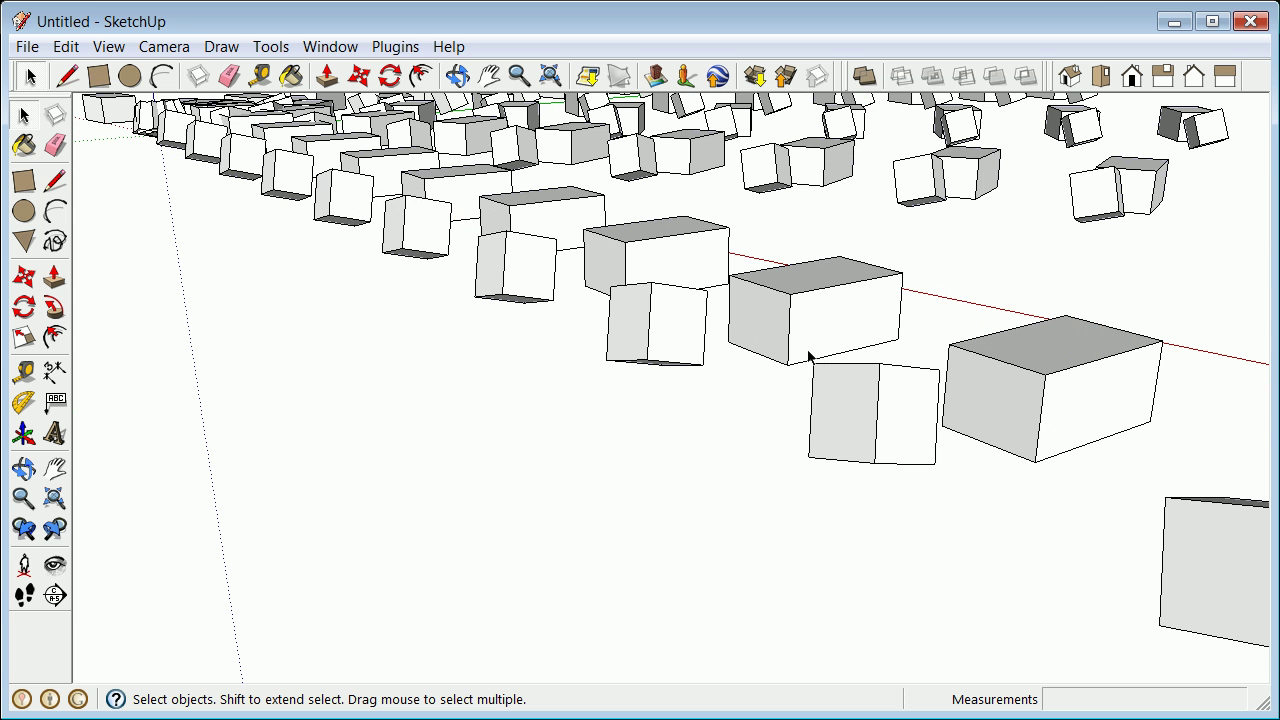
left_click(808, 352)
scroll(703, 358, "down", 8)
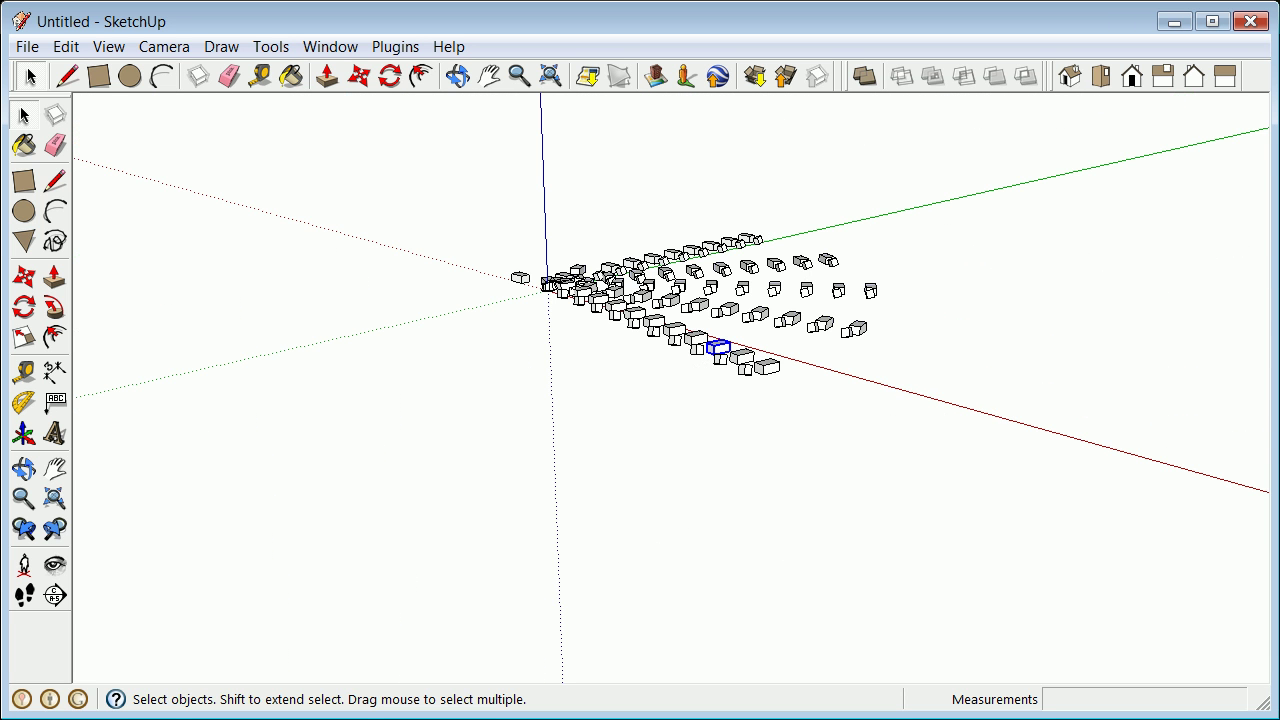
left_click(24, 469)
left_click_drag(334, 274, 651, 360)
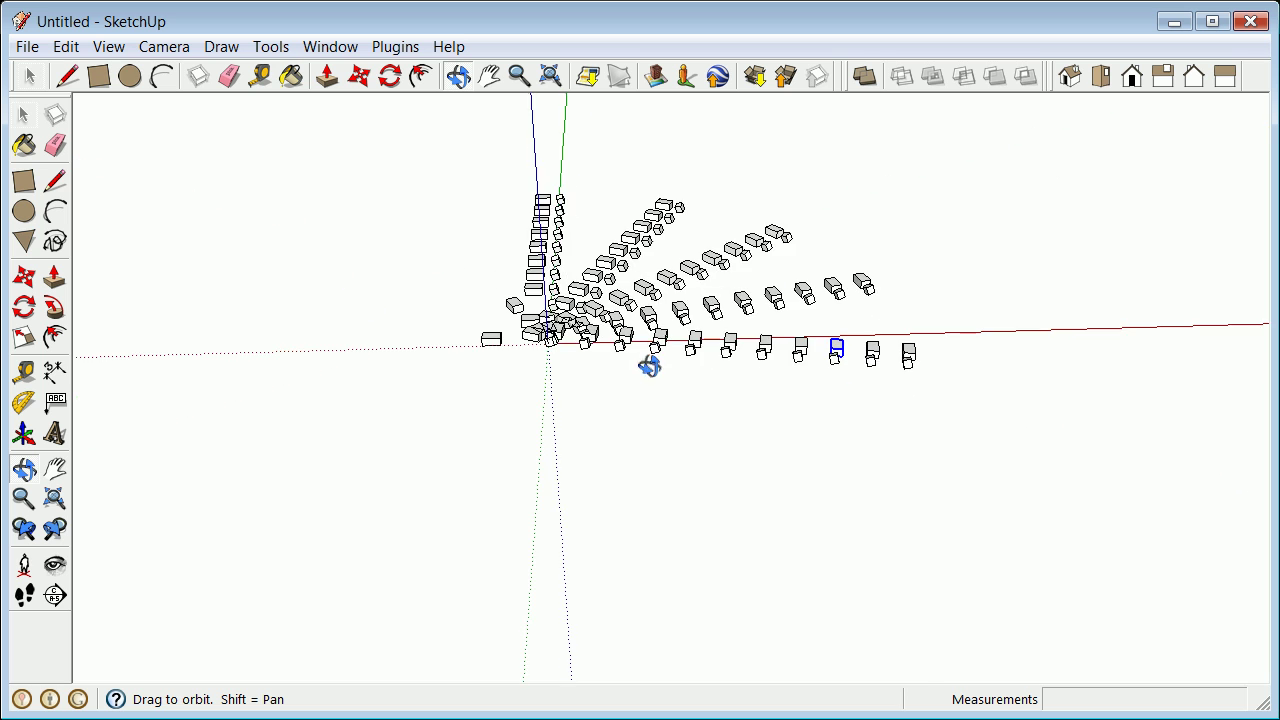
scroll(656, 248, "up", 5)
scroll(656, 248, "down", 5)
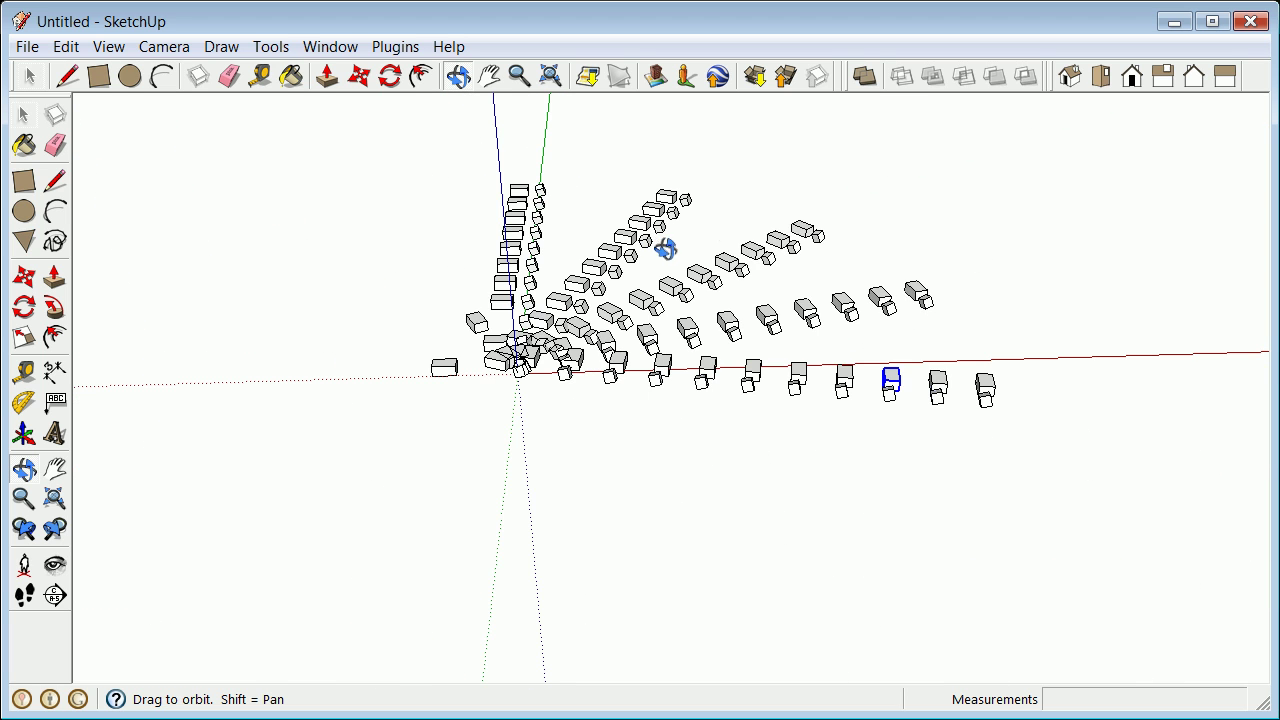
- Orbit further to show the whole fan of rows from above, clearing the selection
left_click_drag(873, 296, 812, 278)
scroll(894, 314, "up", 4)
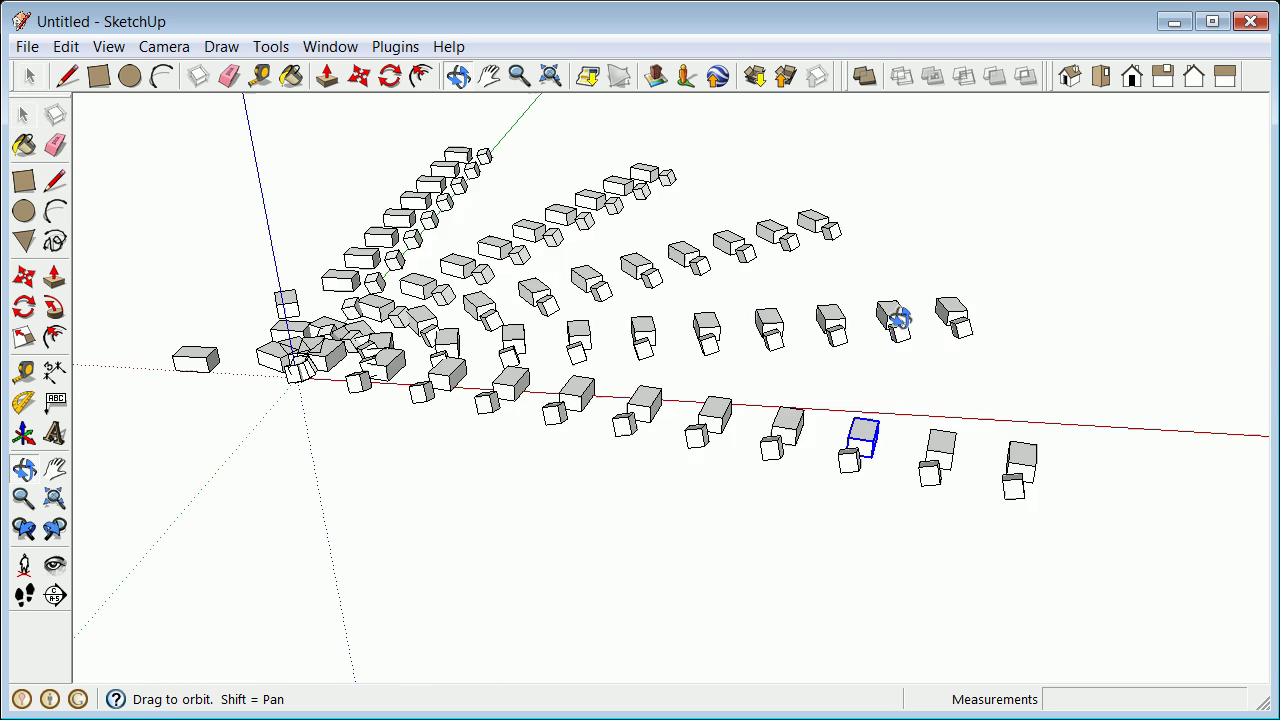
scroll(300, 263, "down", 4)
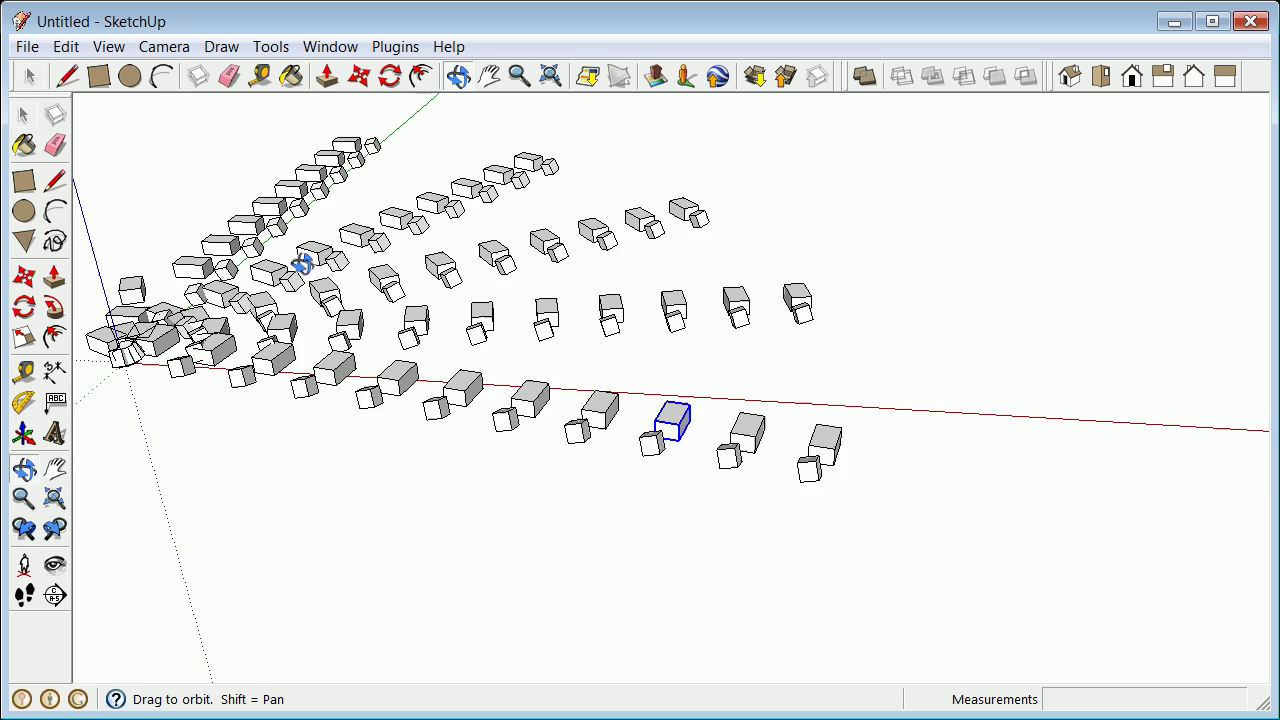
left_click_drag(326, 443, 409, 489)
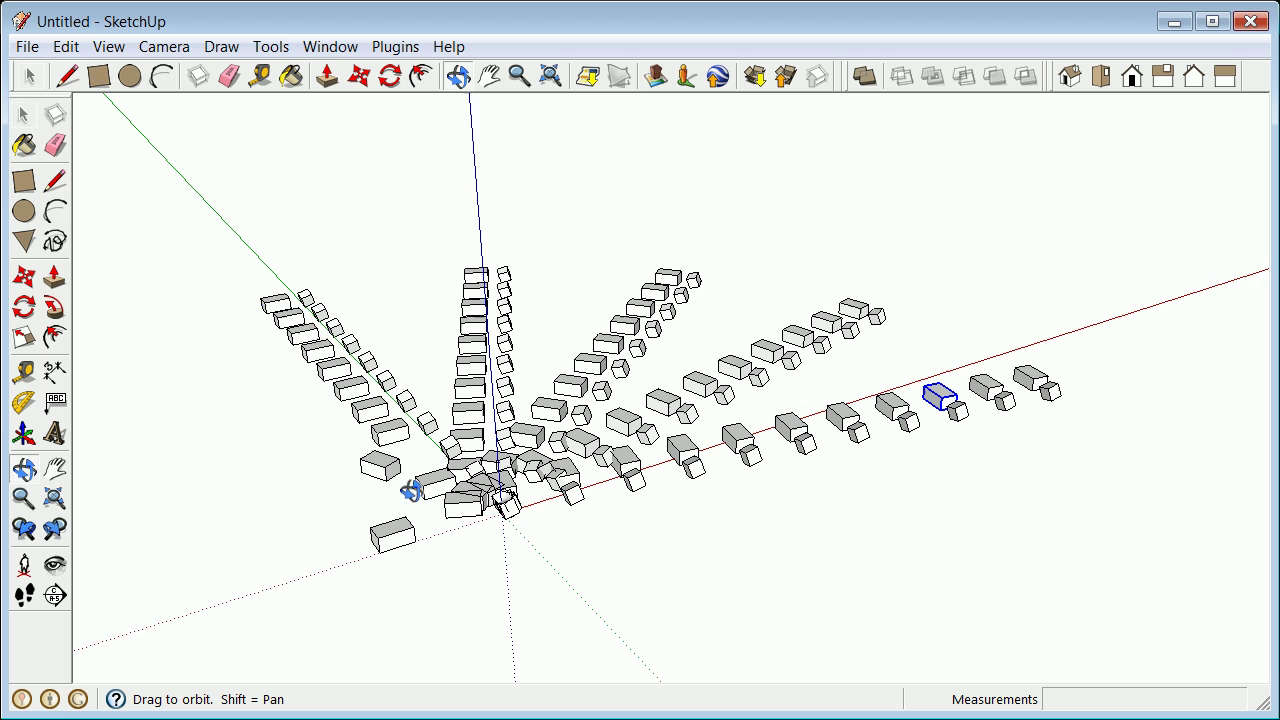
left_click_drag(831, 580, 827, 551)
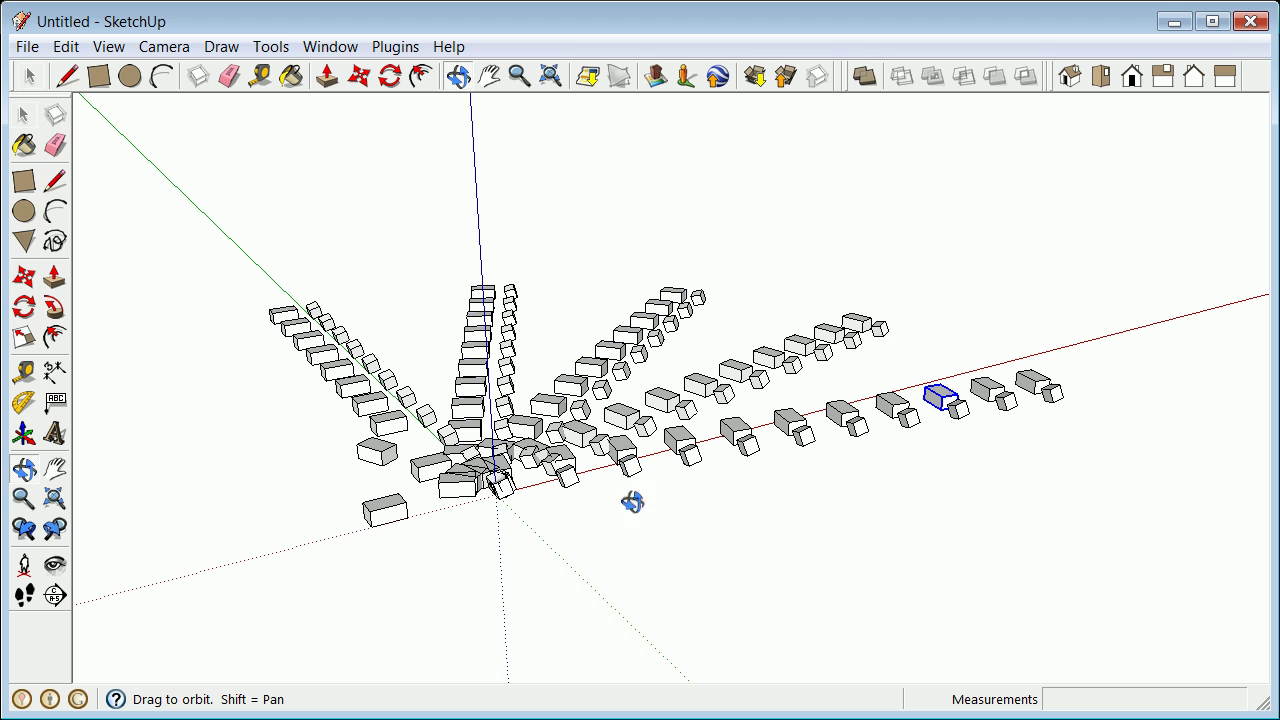
left_click(18, 117)
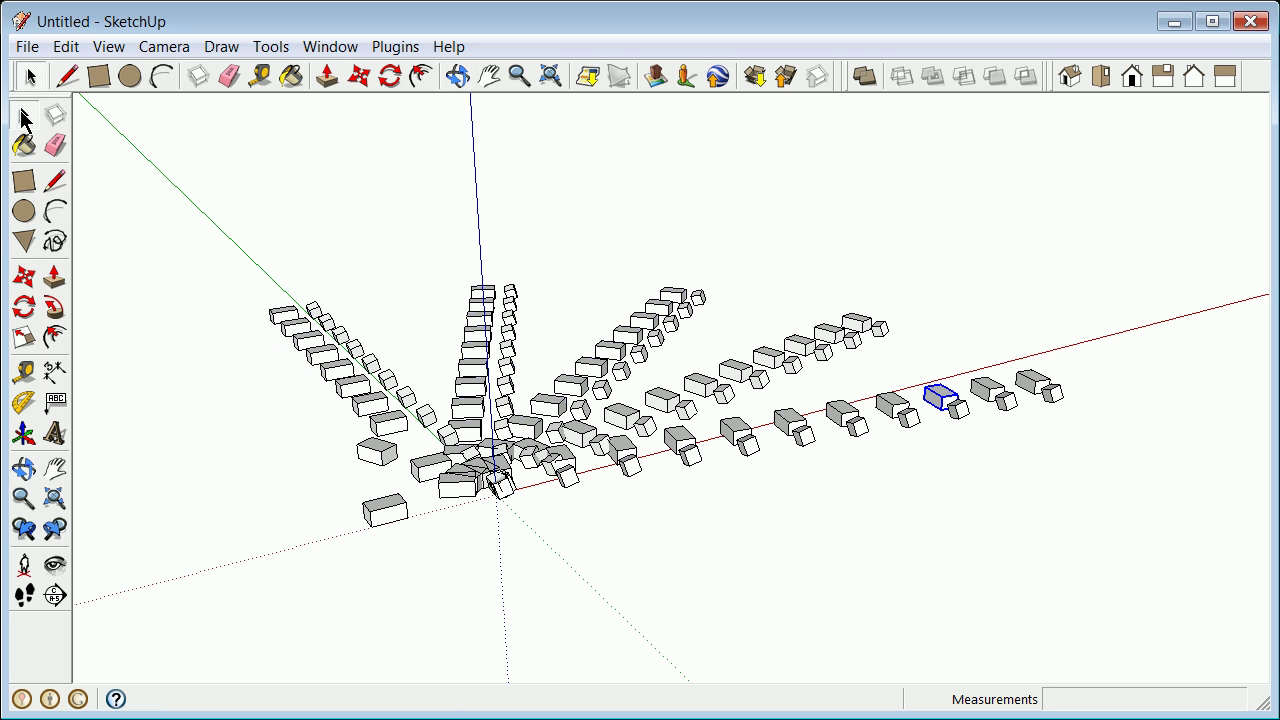
left_click(371, 213)
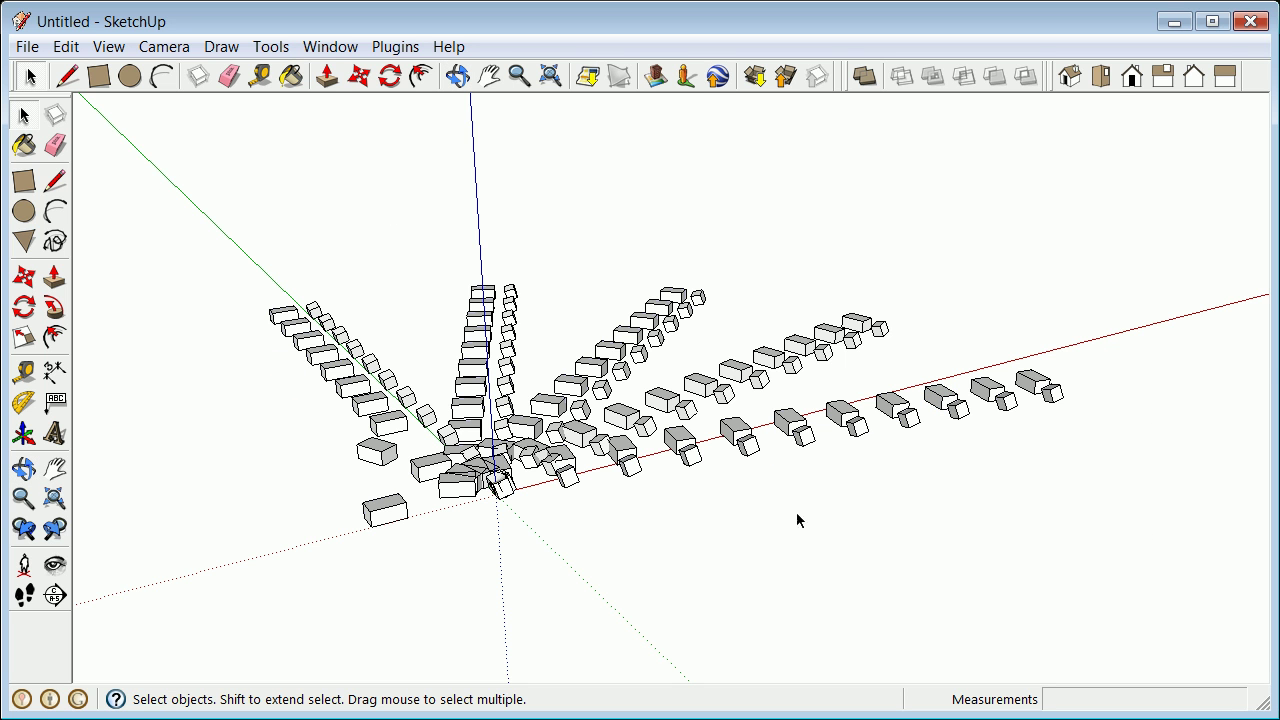
middle_click_drag(797, 519, 590, 453)
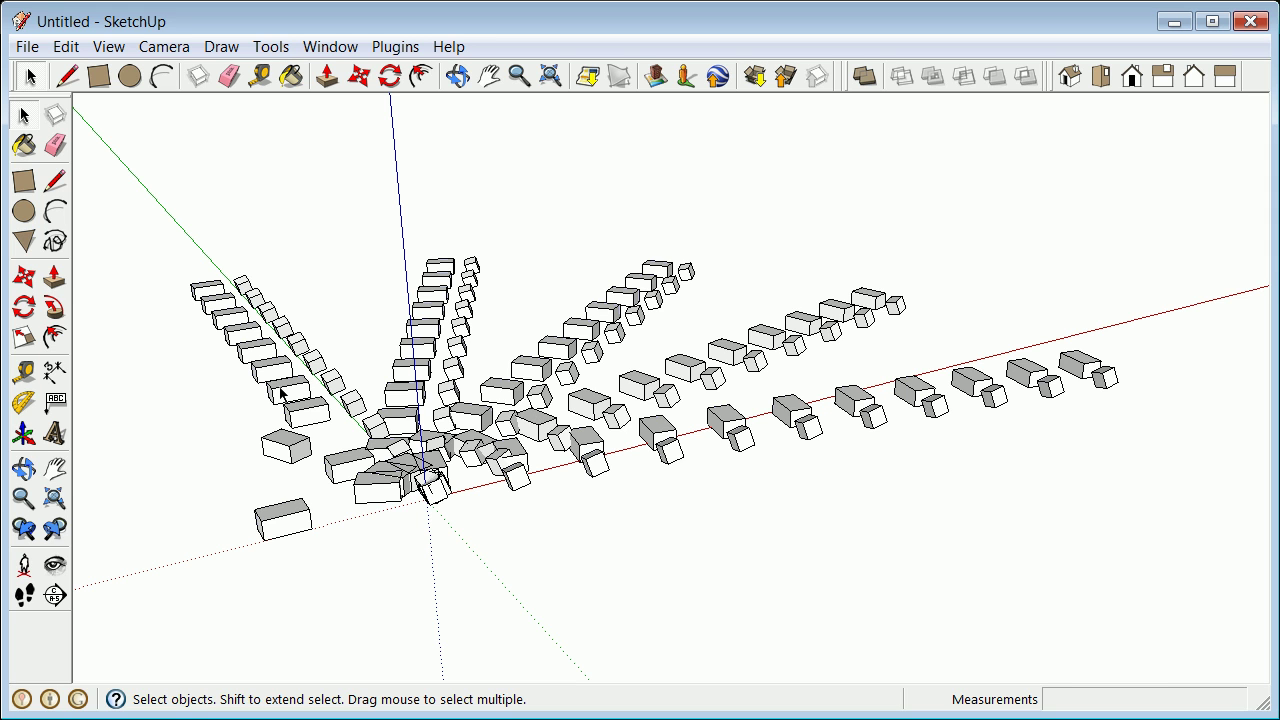
- Browse the Plugins menu items, then bring up the View > Toolbars list
left_click(398, 47)
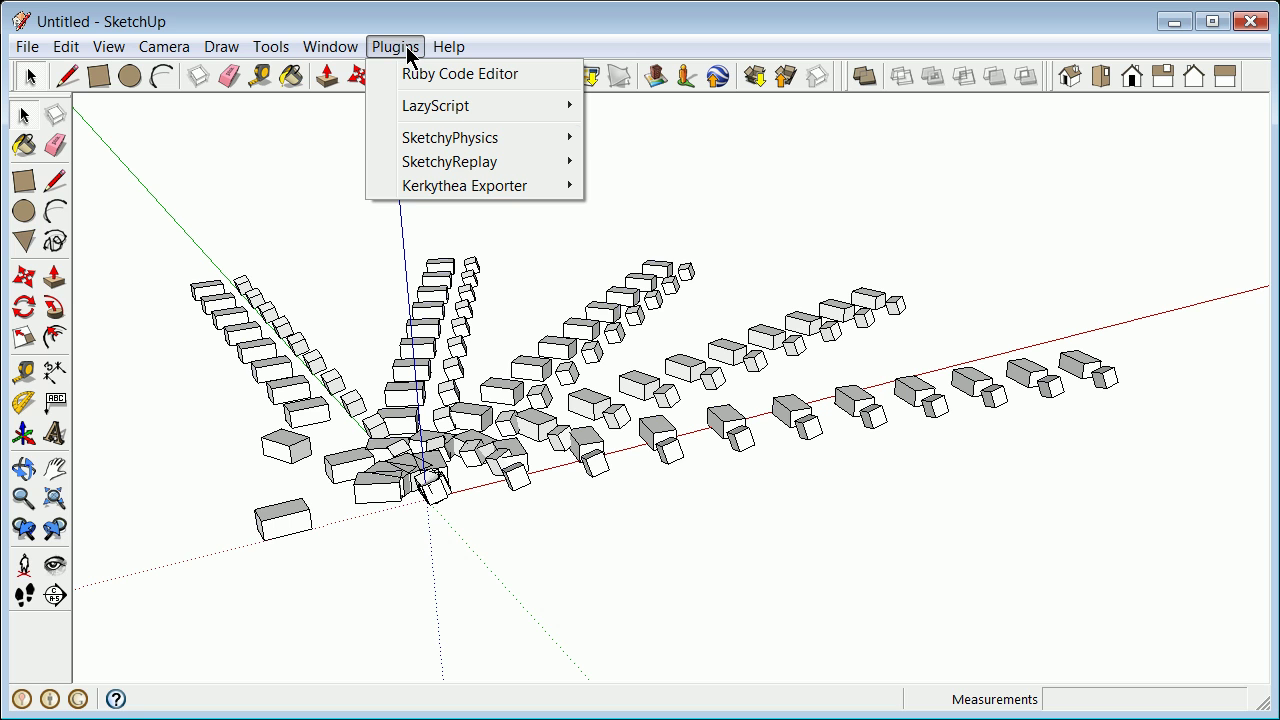
mouse_move(483, 145)
left_click(549, 251)
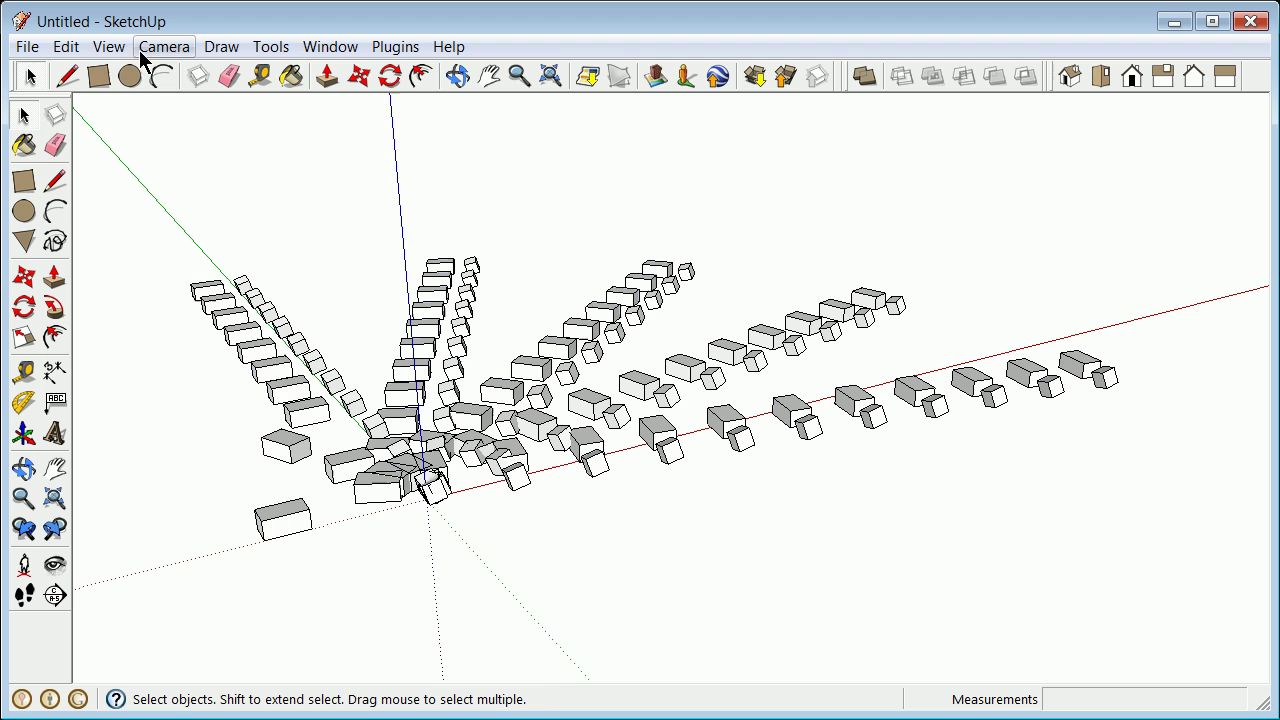
left_click(100, 47)
mouse_move(140, 80)
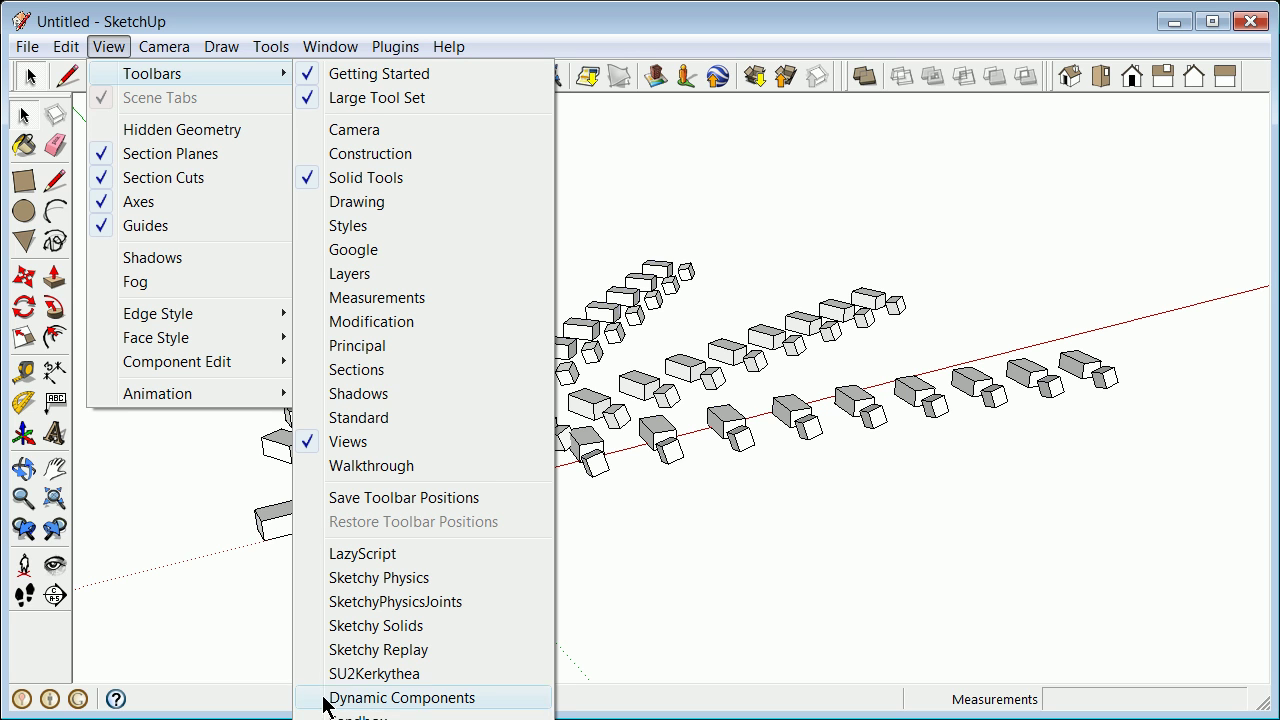
- Turn on the Sketchy Physics, SketchyPhysicsJoints and Sketchy Solids toolbars
left_click(318, 580)
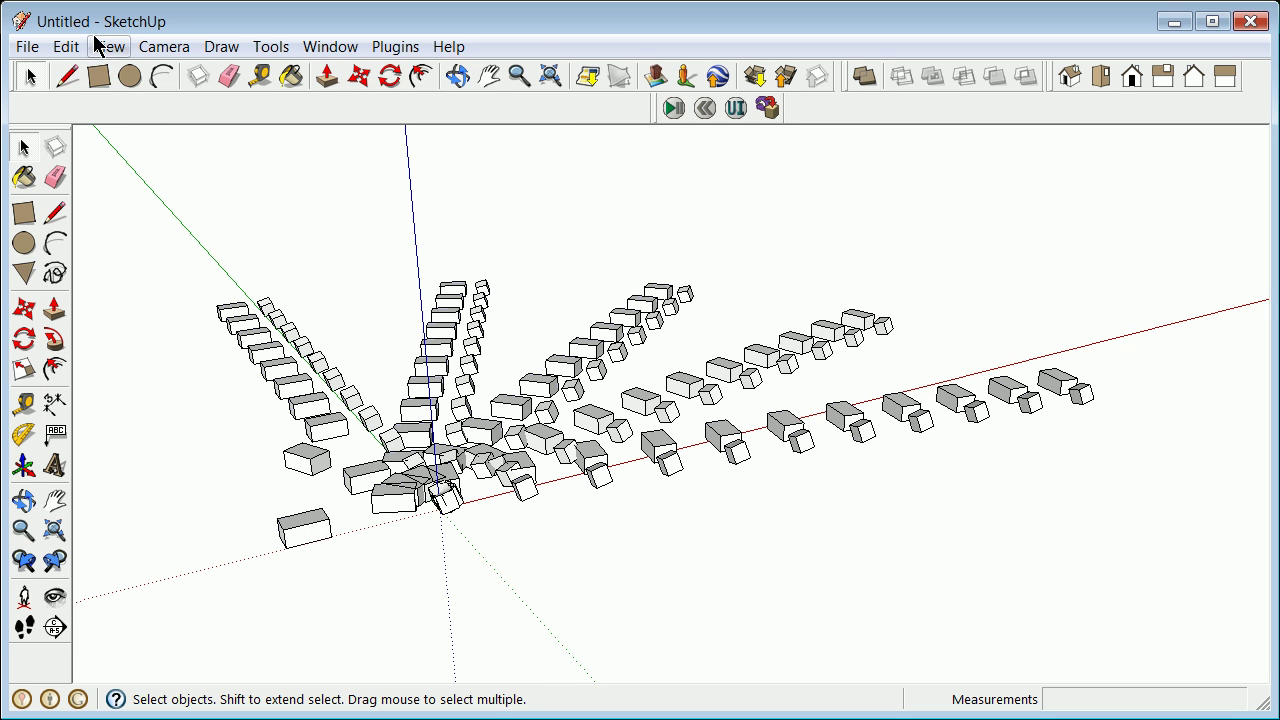
left_click(102, 45)
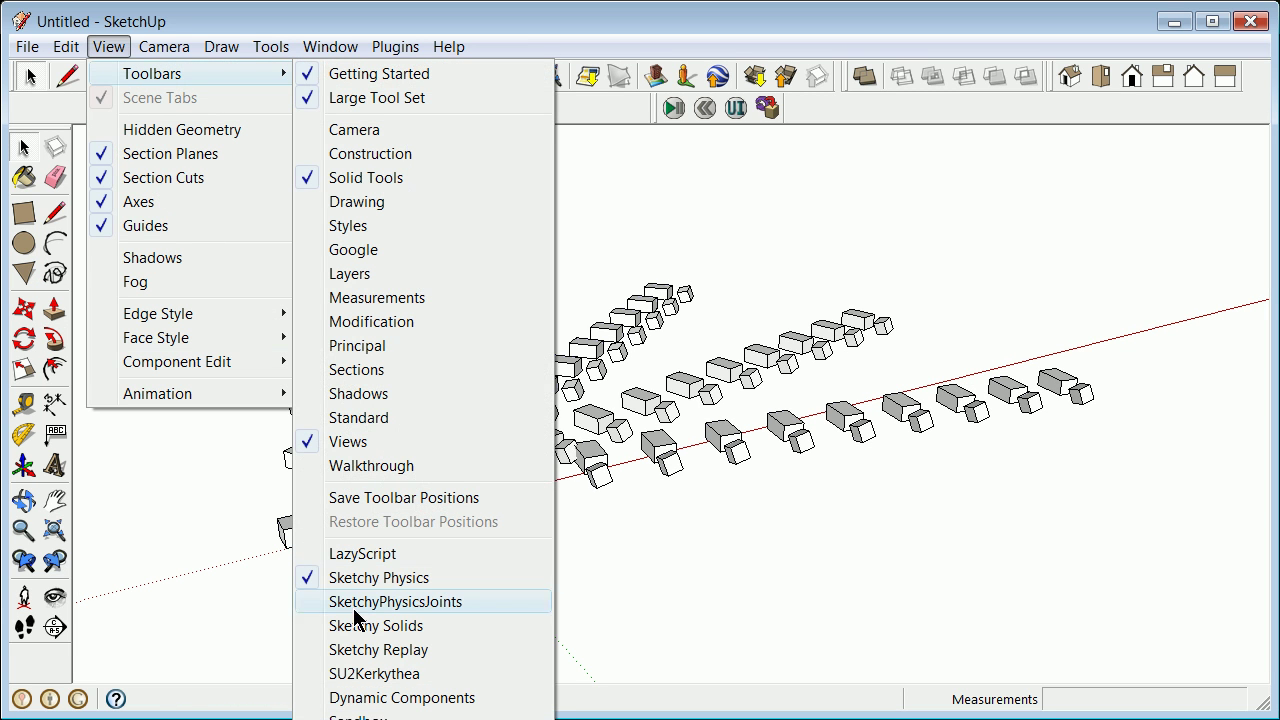
left_click(325, 601)
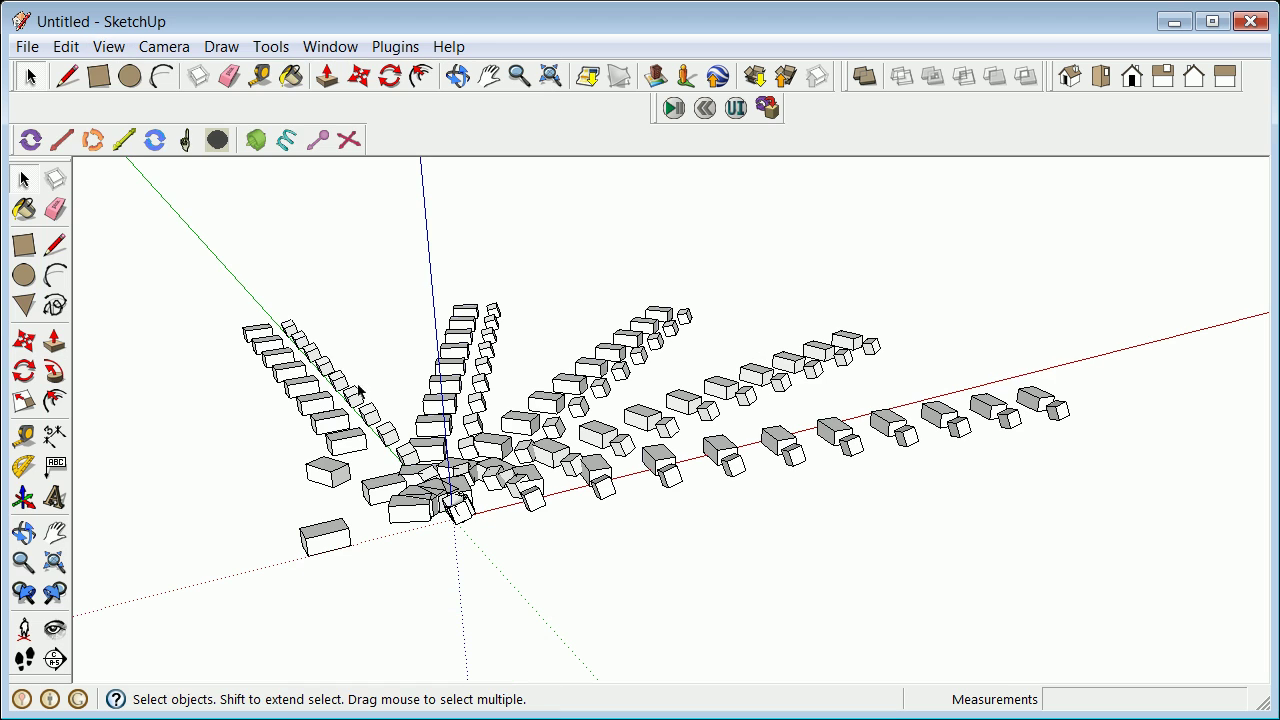
left_click(106, 46)
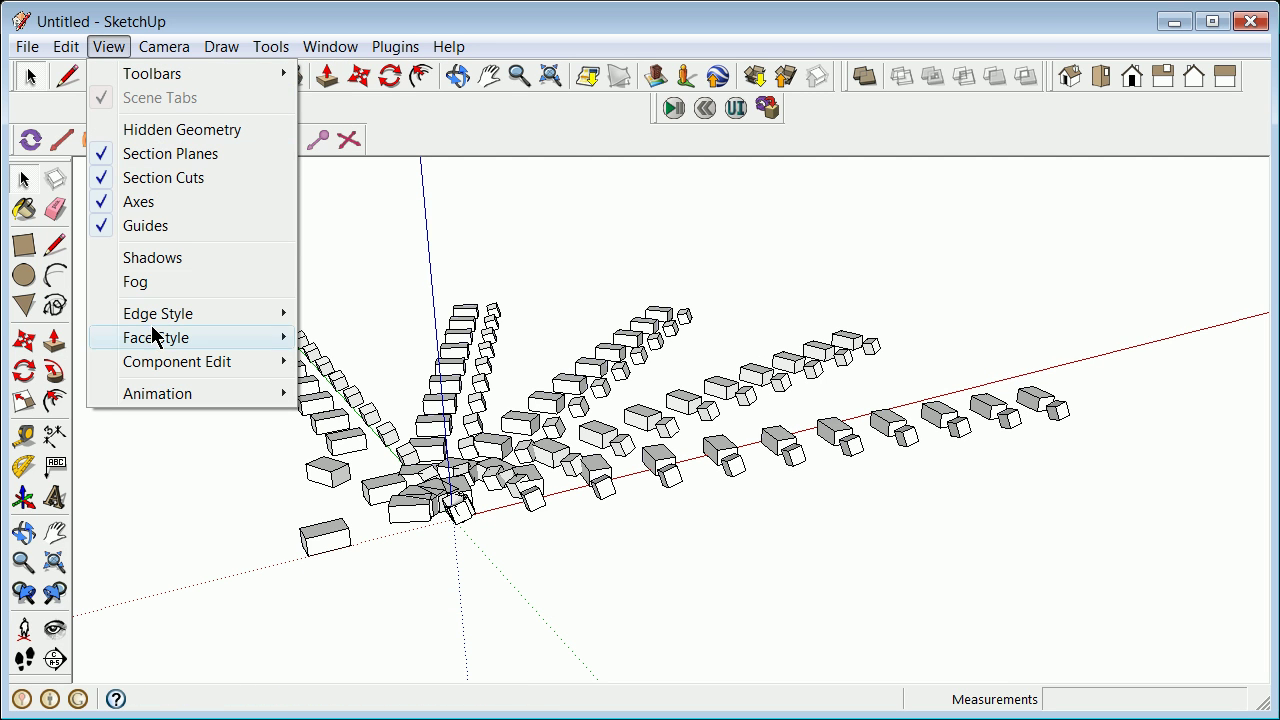
mouse_move(151, 78)
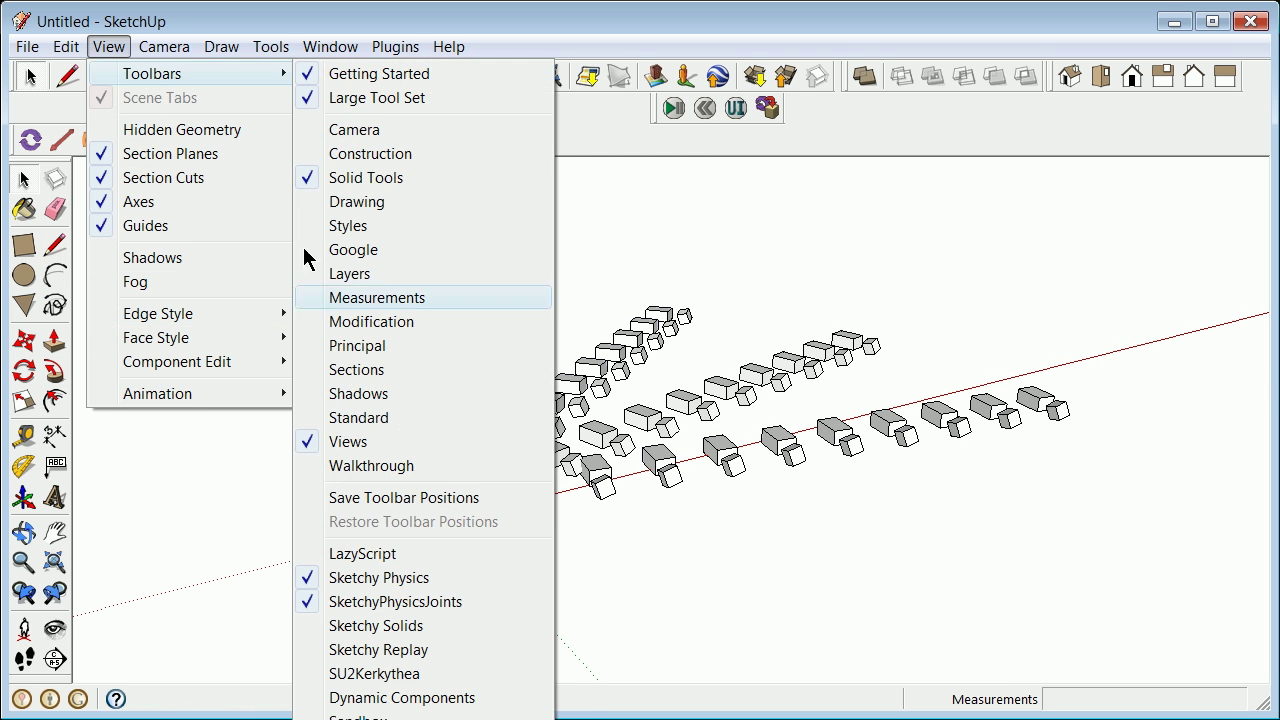
left_click(330, 626)
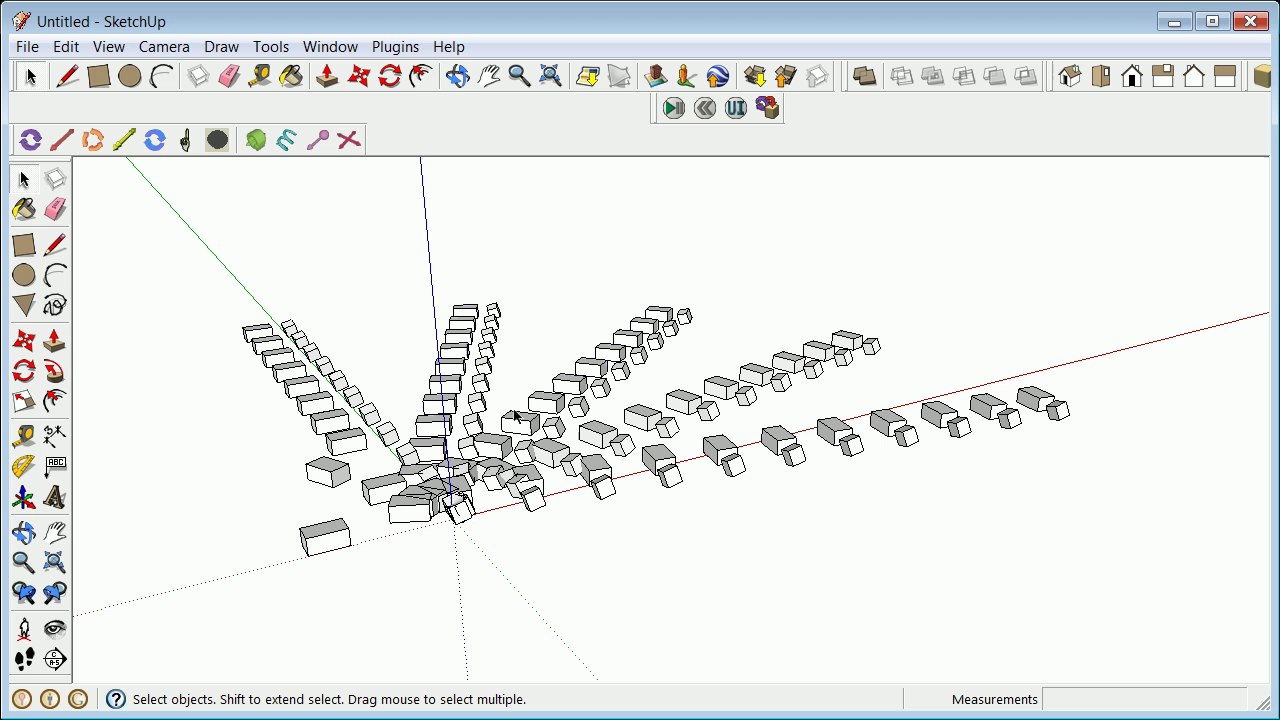
- Select the small cube and the larger box next to it
left_click(734, 466)
left_click(782, 443)
scroll(797, 458, "up", 2)
scroll(797, 458, "down", 3)
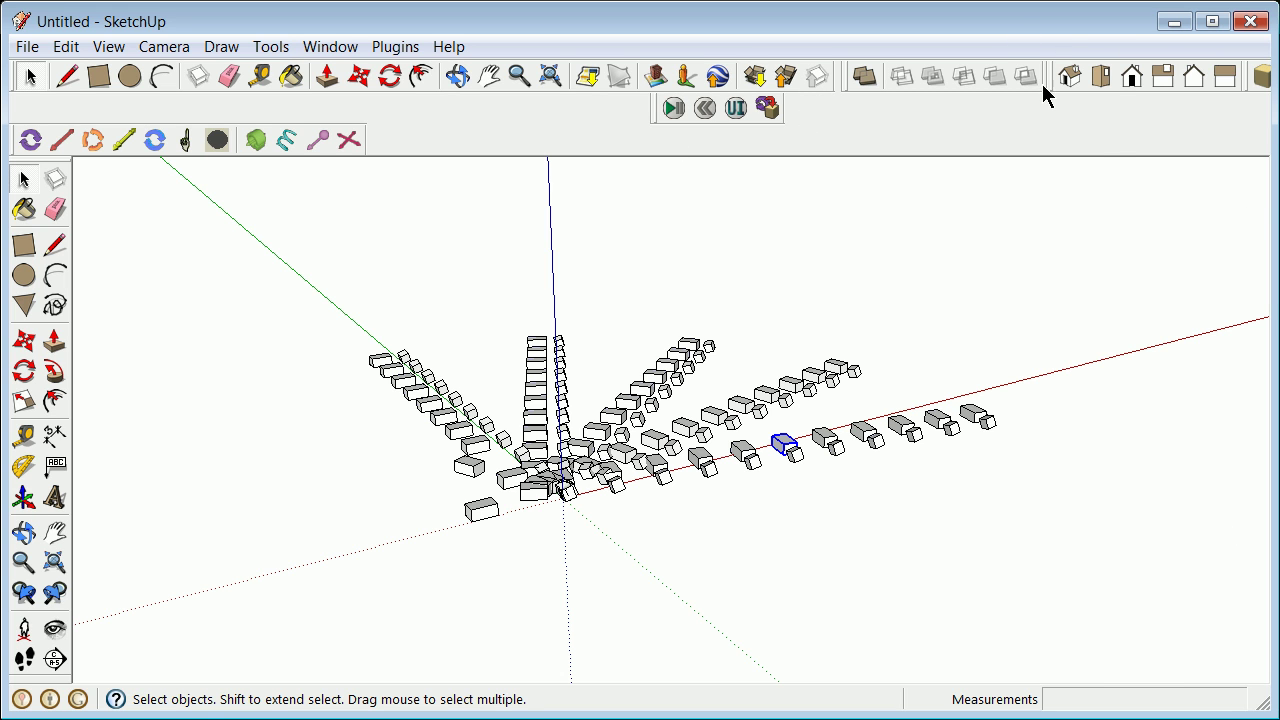
- Dock the Views and Sketchy Solids toolbars beside the physics toolbars, then deselect the boxes
left_click_drag(1047, 82, 436, 146)
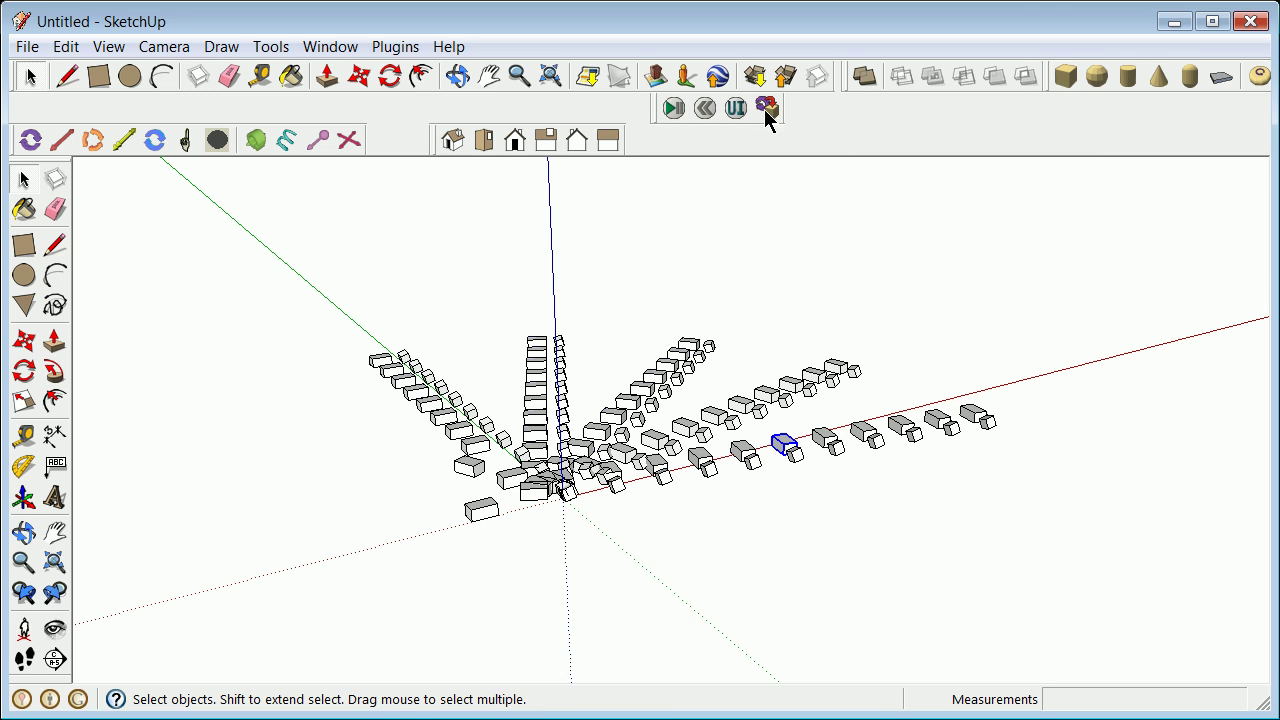
left_click_drag(1057, 86, 809, 112)
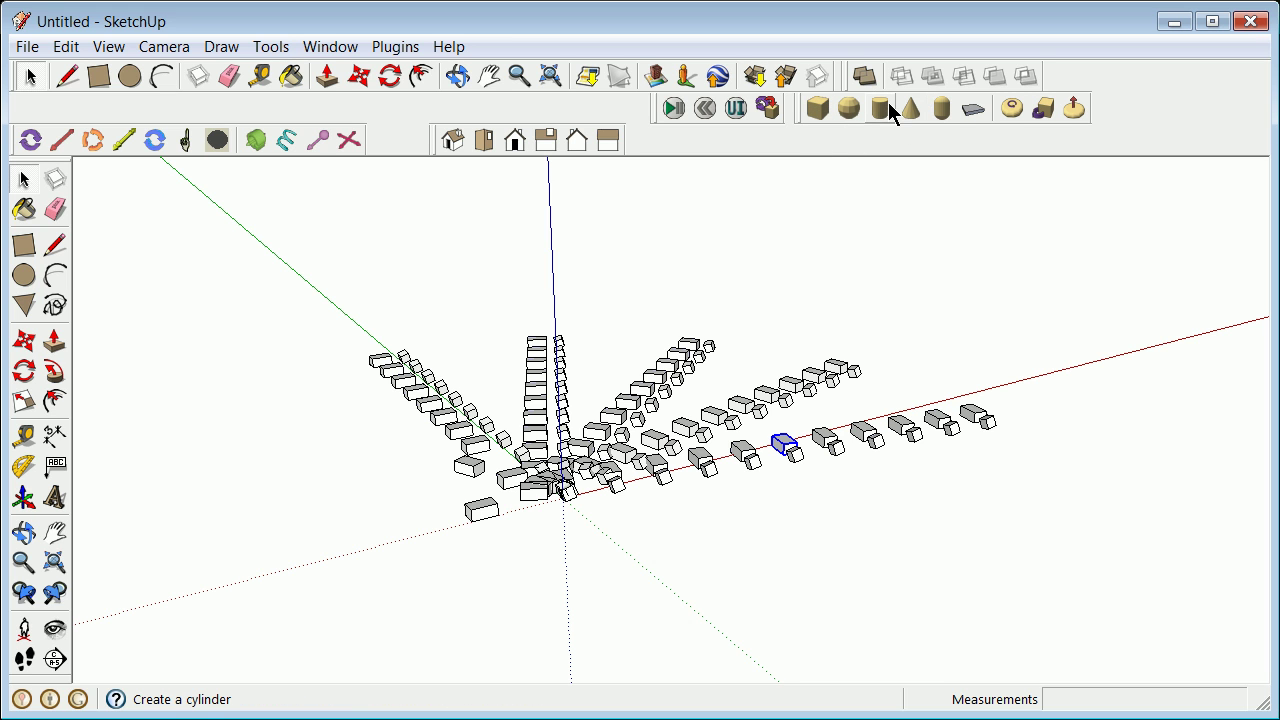
left_click(855, 181)
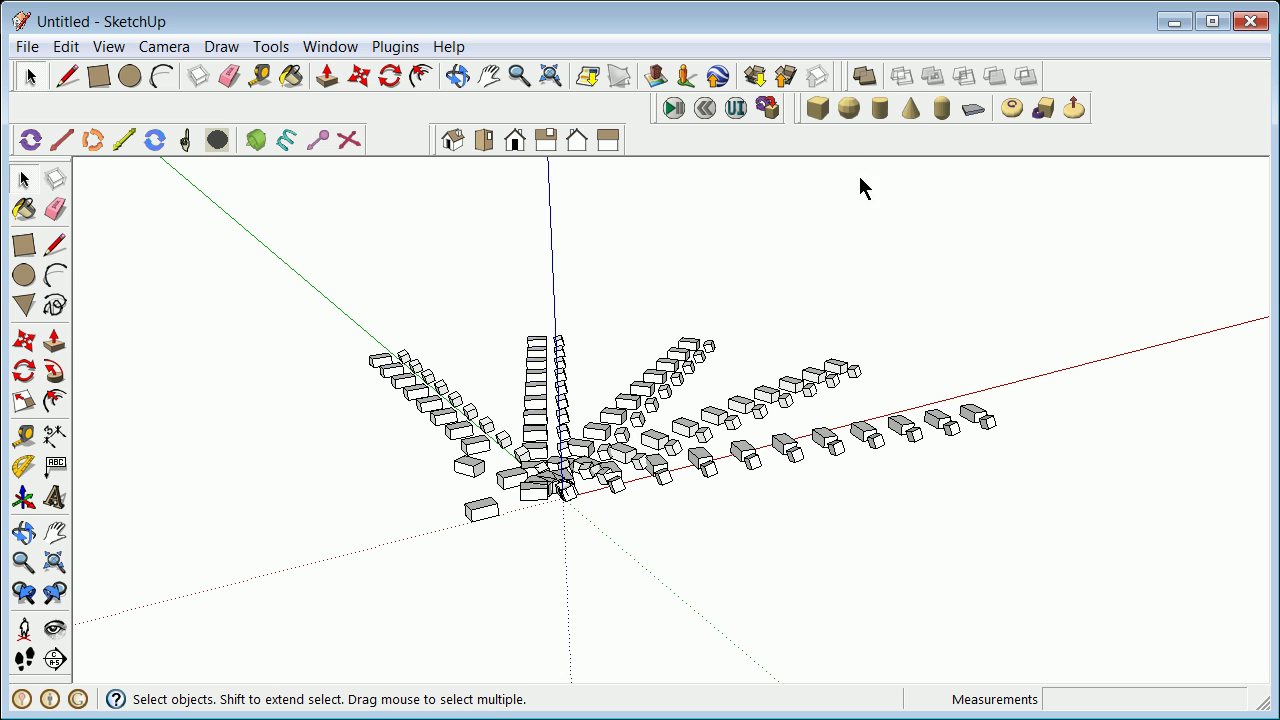
- Create a solid floor under the boxes and run the simulation, dragging a box onto it
left_click(972, 110)
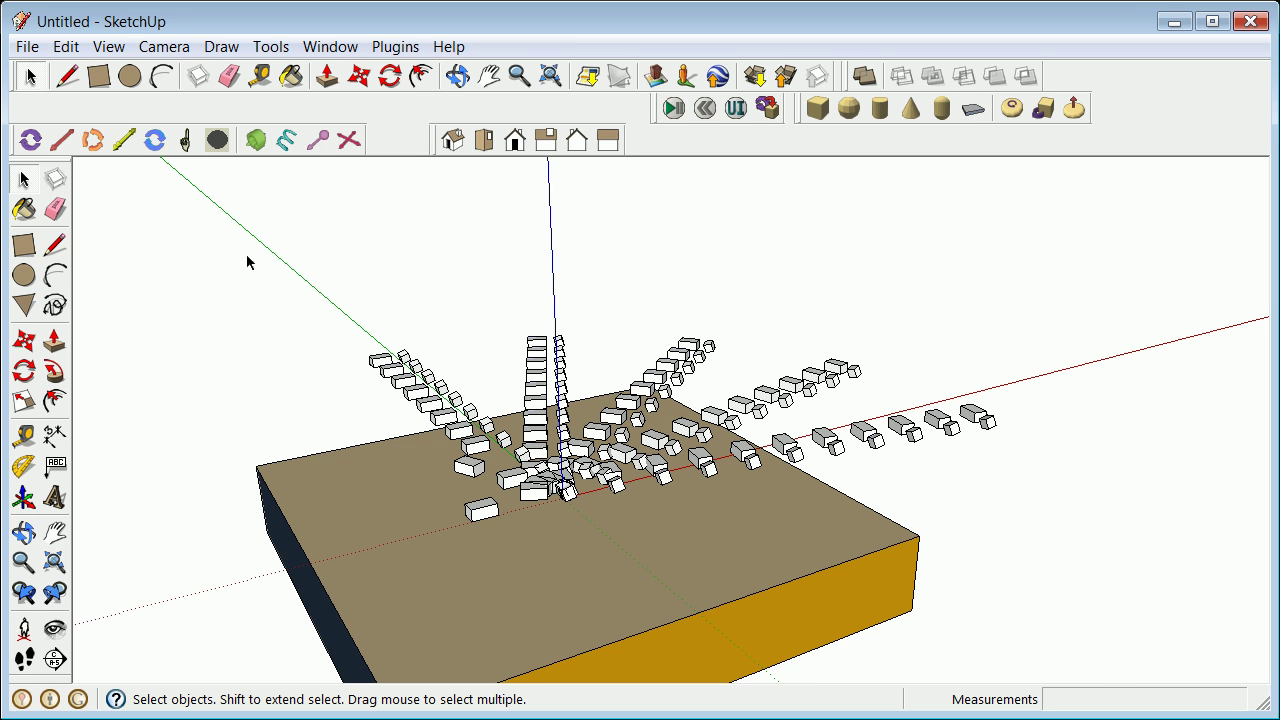
left_click(674, 110)
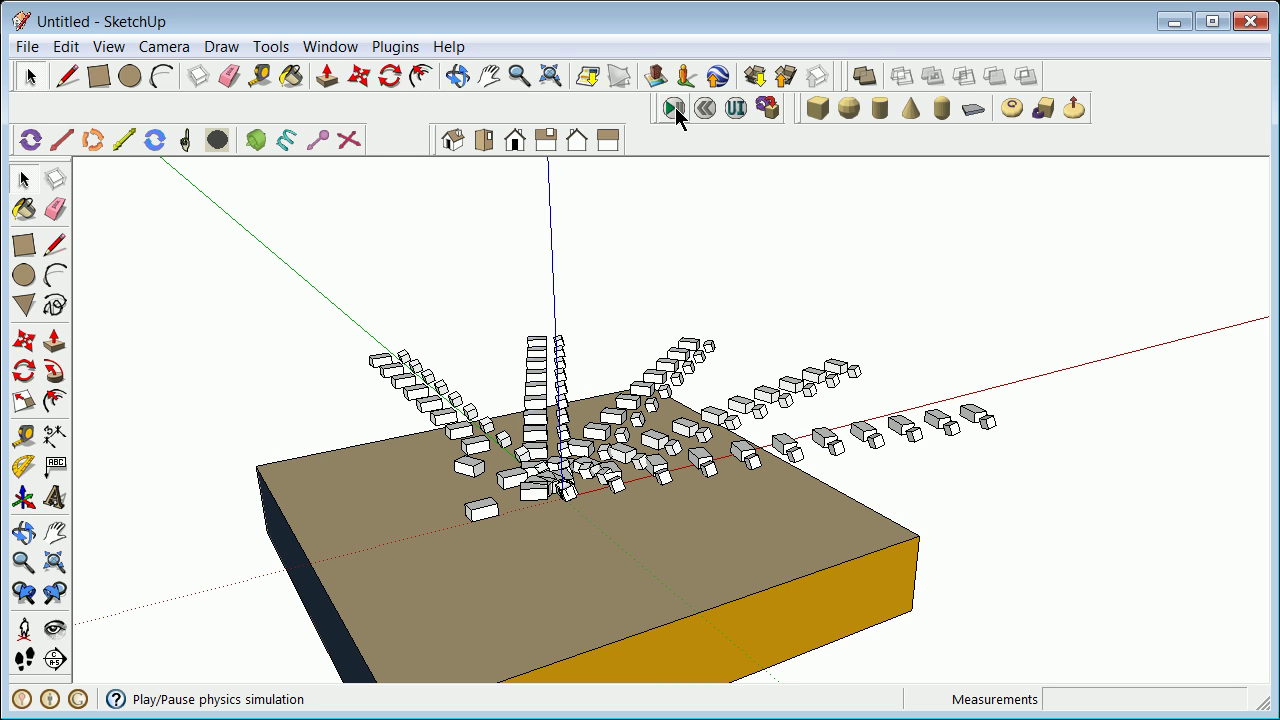
left_click(674, 109)
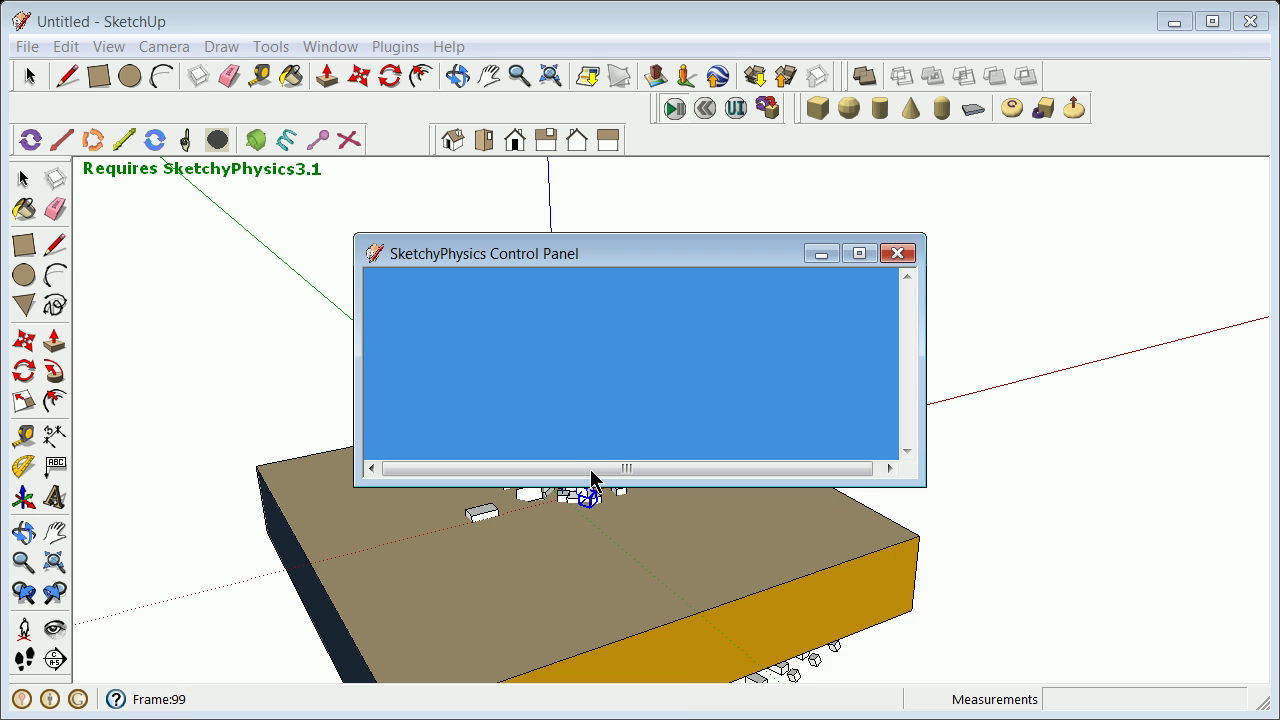
left_click(899, 254)
mouse_move(894, 251)
left_mouse_down()
mouse_move(626, 461)
mouse_move(585, 432)
mouse_move(615, 420)
mouse_move(638, 440)
left_mouse_up()
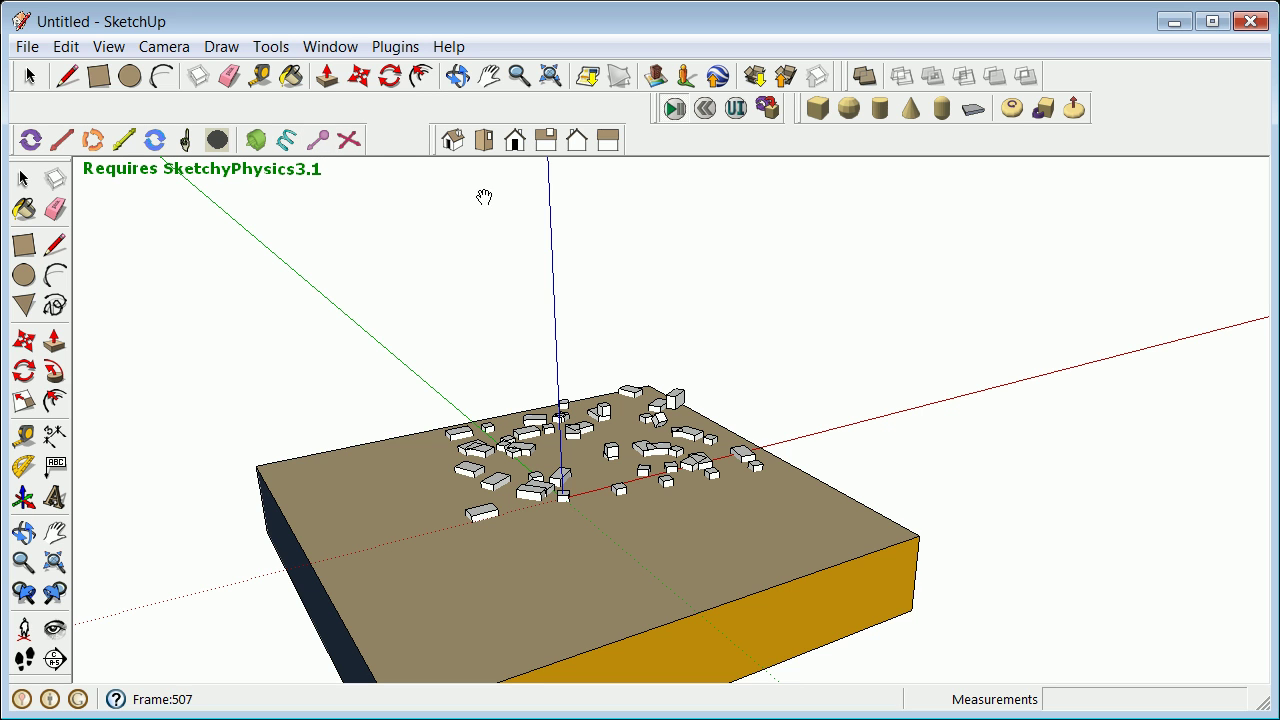
- Reset and replay the simulation to watch the boxes scatter, then close the Control Panel
left_click(676, 112)
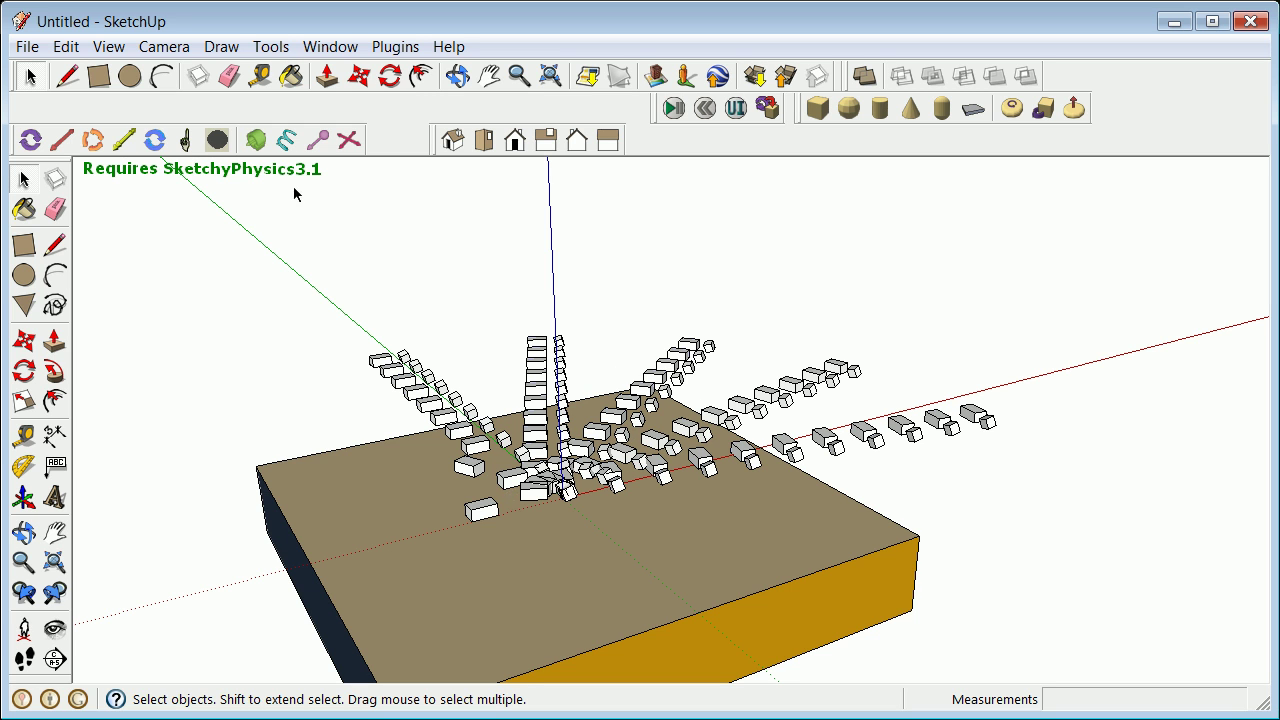
left_click(673, 109)
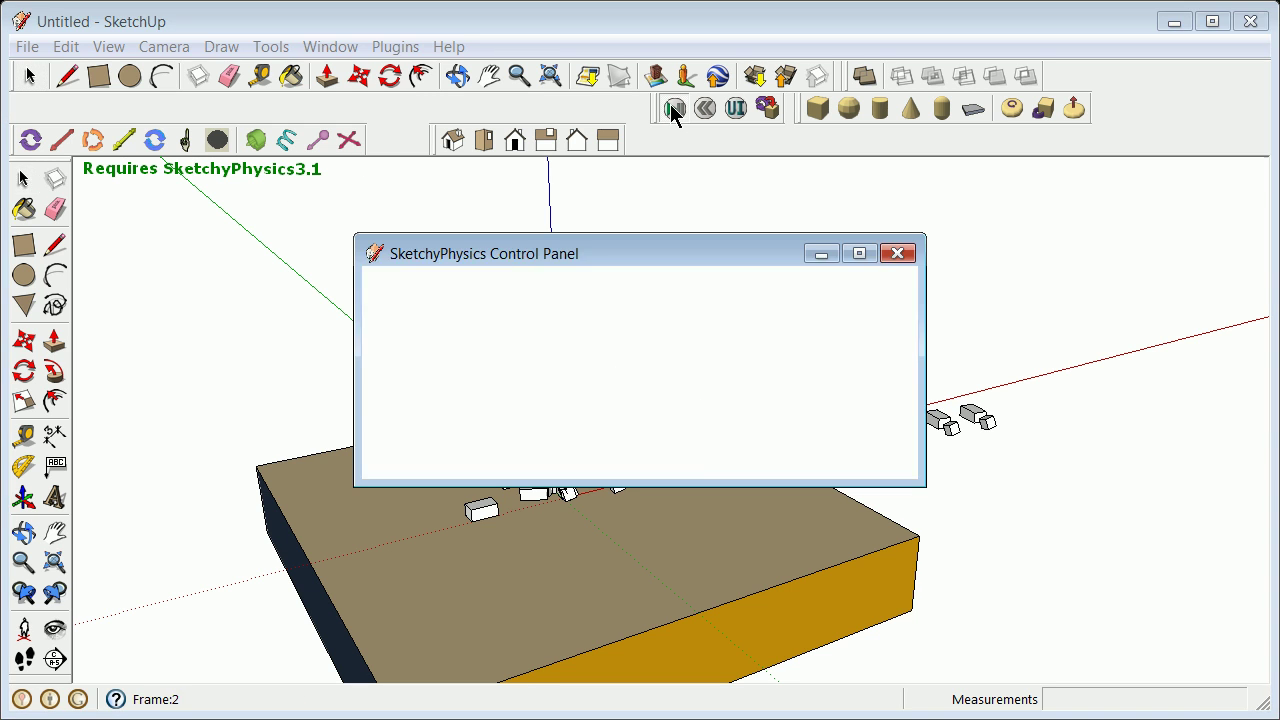
left_click_drag(663, 260, 843, 655)
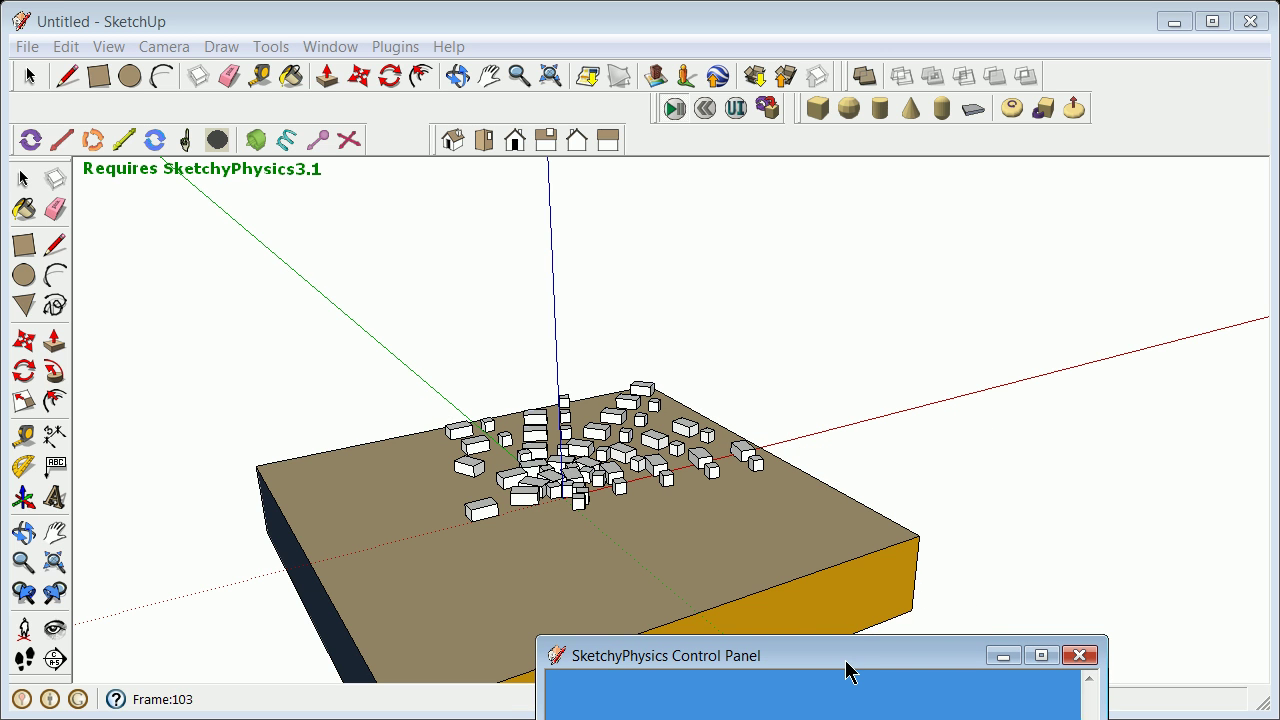
left_click_drag(846, 674, 764, 635)
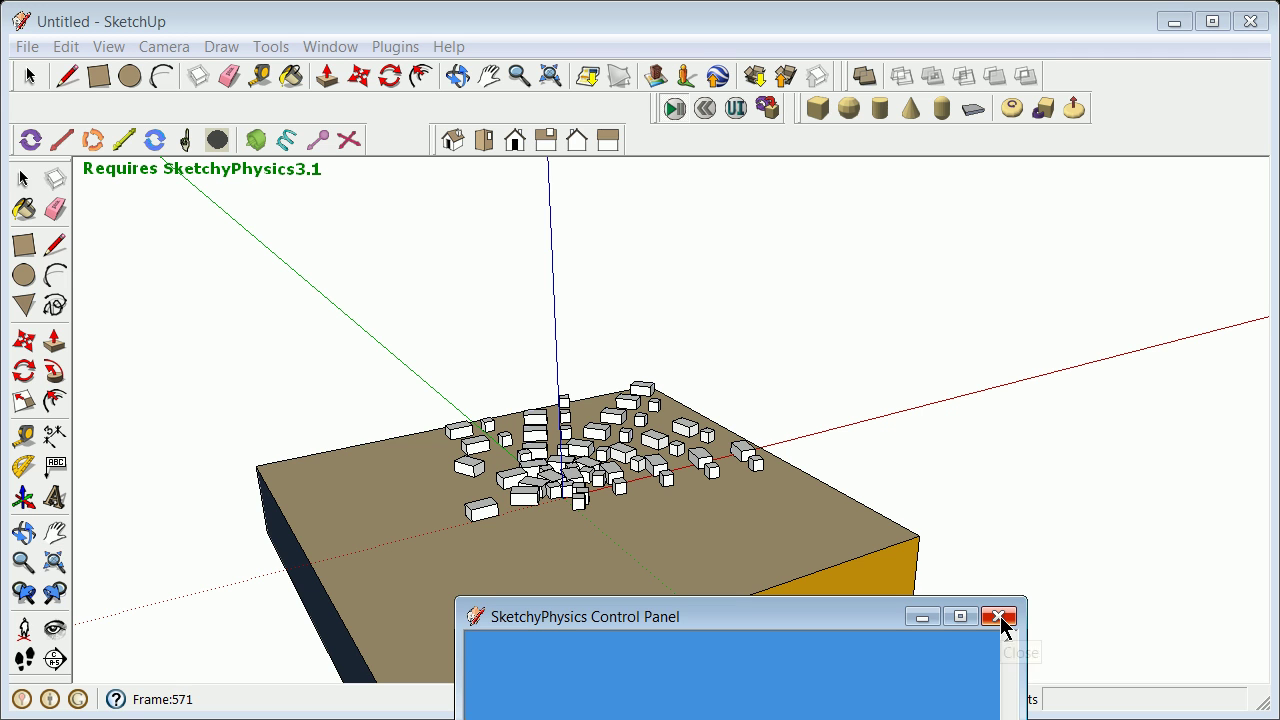
left_click(999, 617)
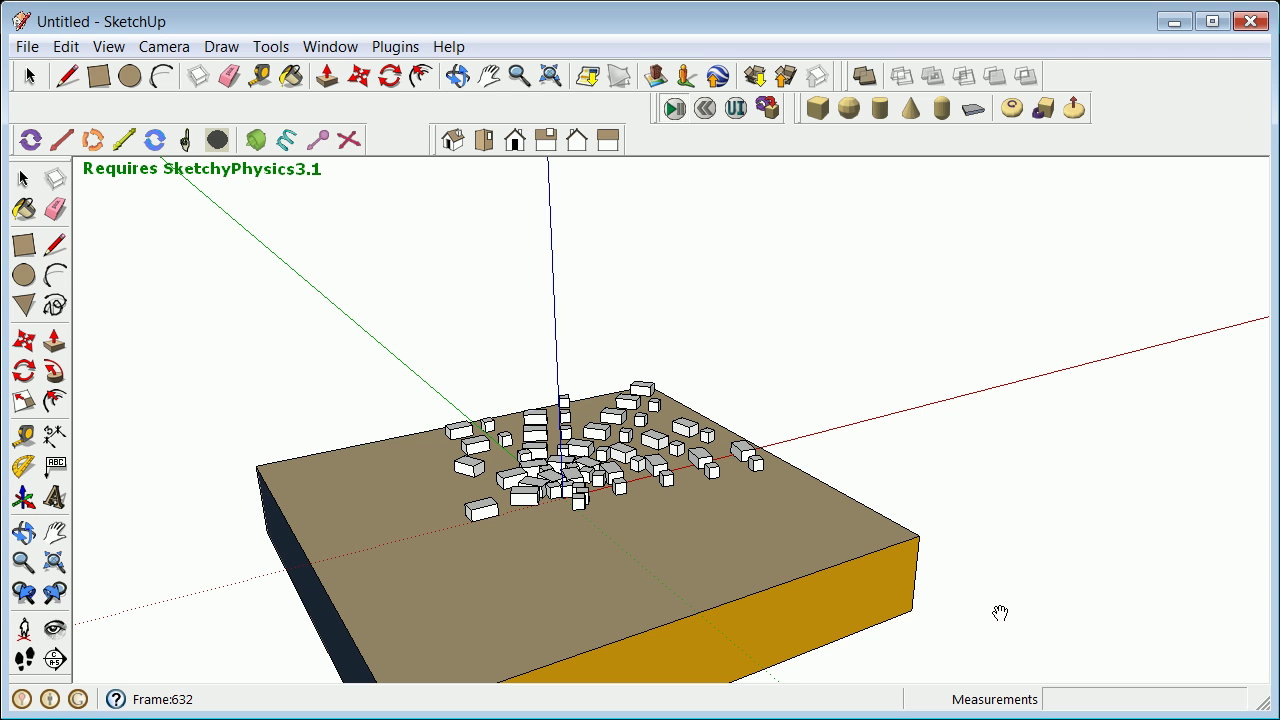
- Pause and reset the simulation, then orbit to view the floor from another side
left_click(676, 109)
left_click(705, 108)
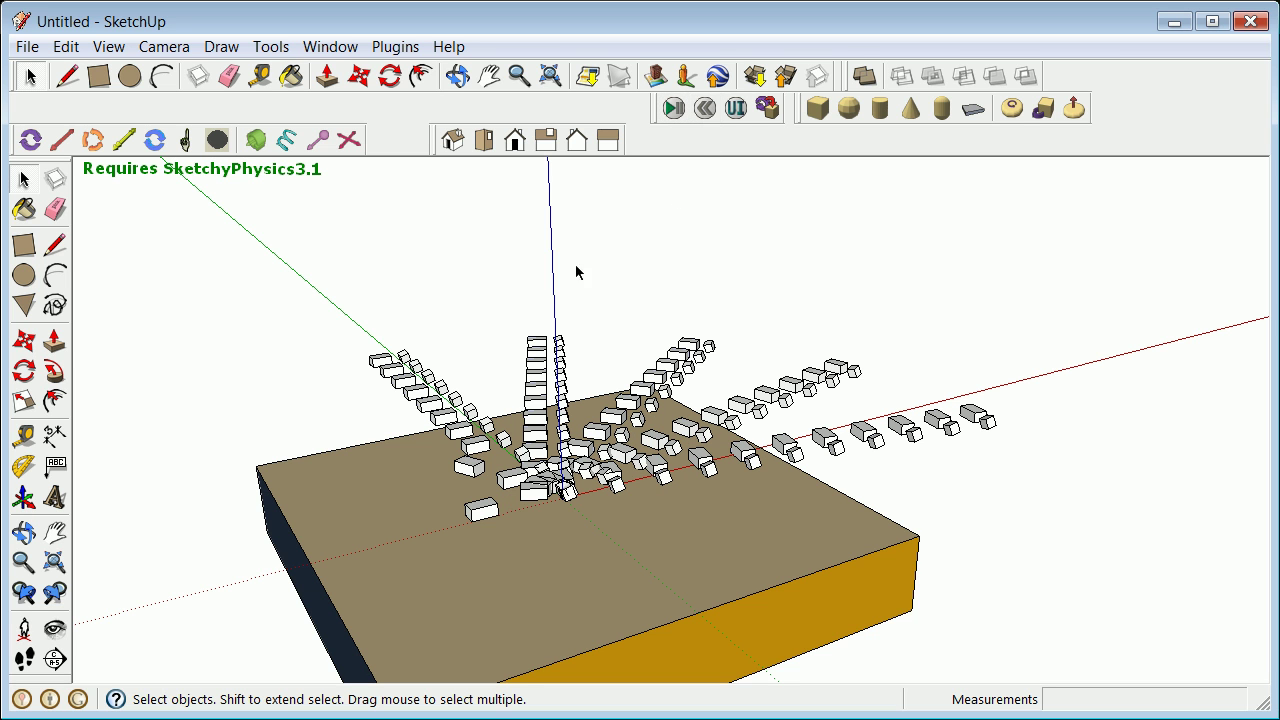
left_click_drag(334, 236, 457, 285)
left_click(24, 533)
left_click_drag(756, 432, 578, 430)
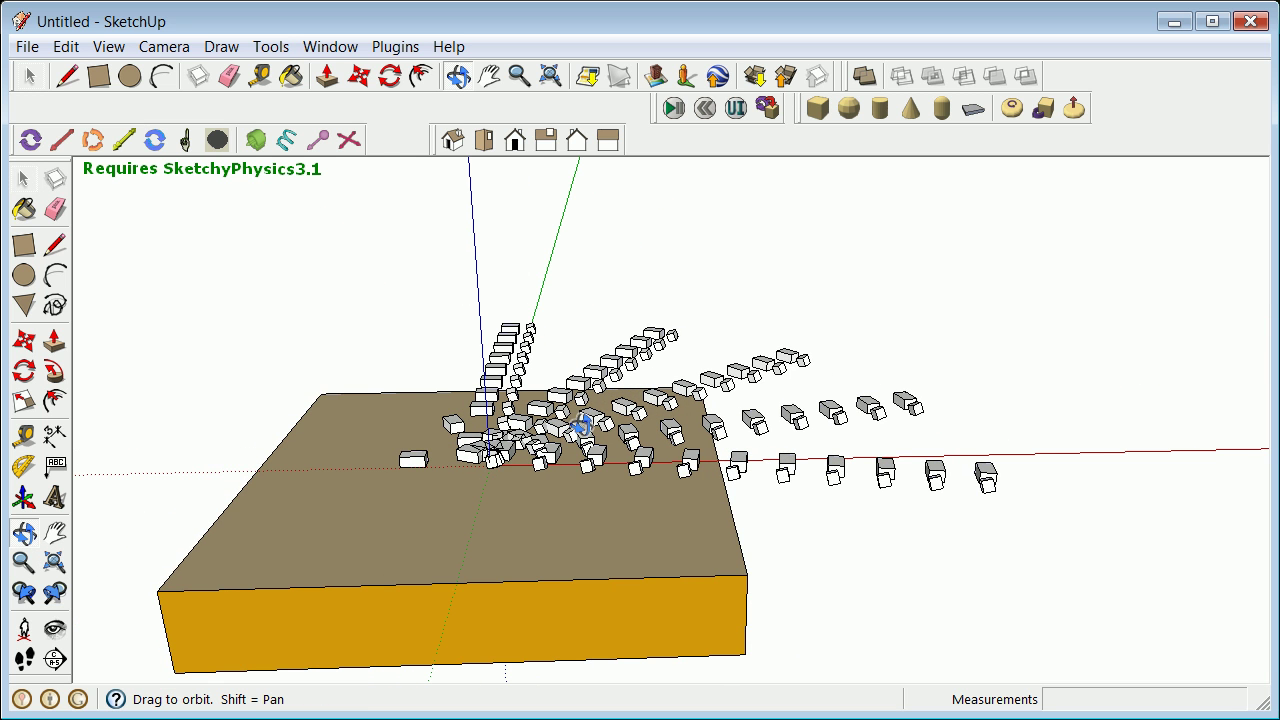
- Add two layers named blocks1 and blocks2 in the Layers manager
left_click(400, 46)
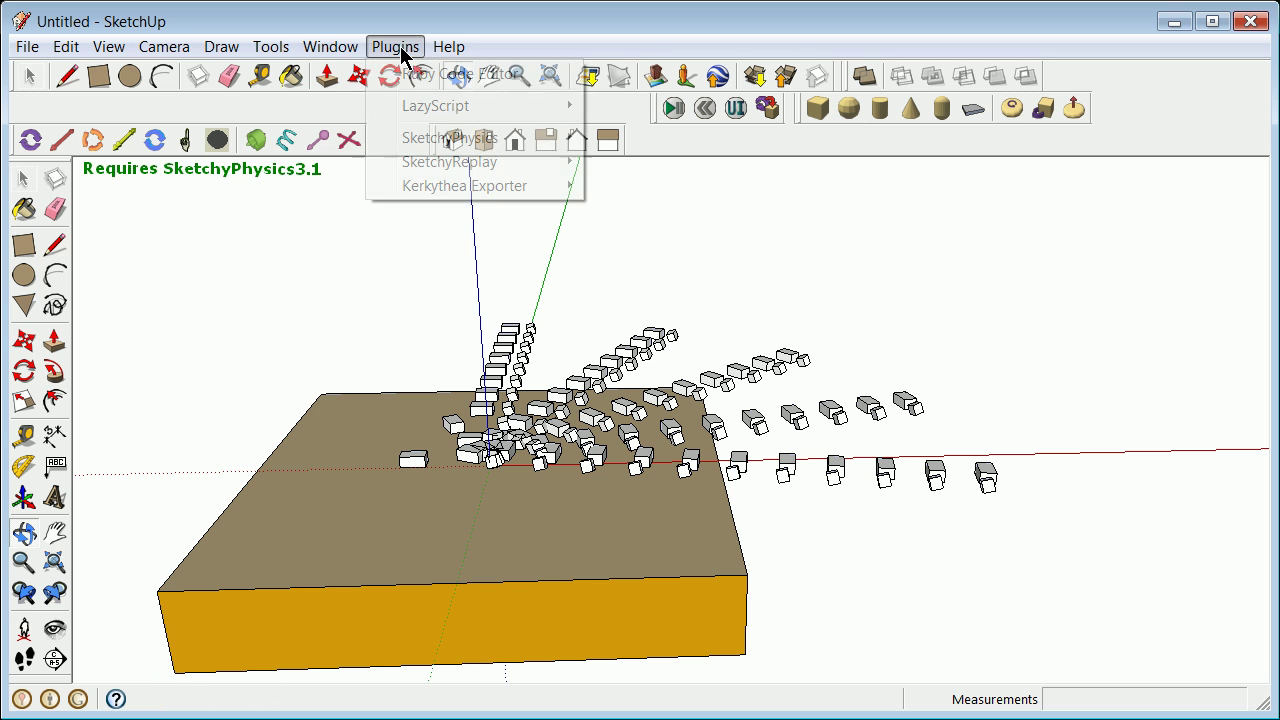
mouse_move(312, 45)
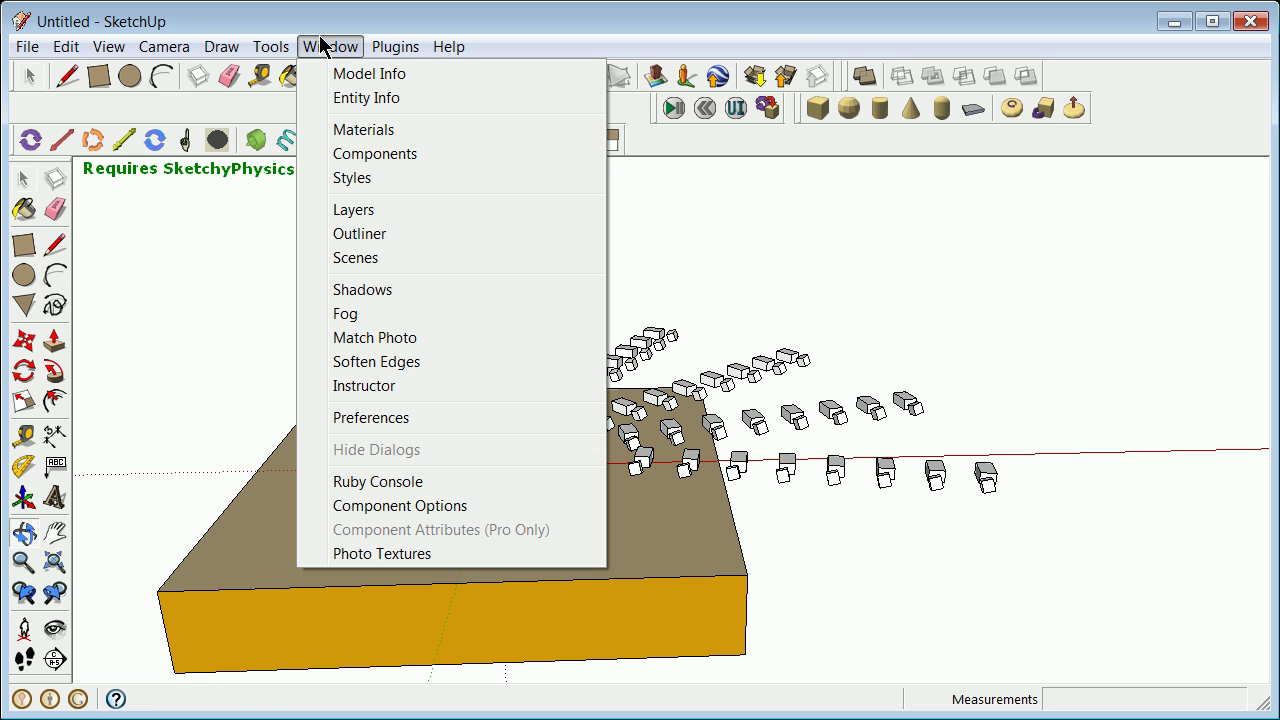
left_click(368, 212)
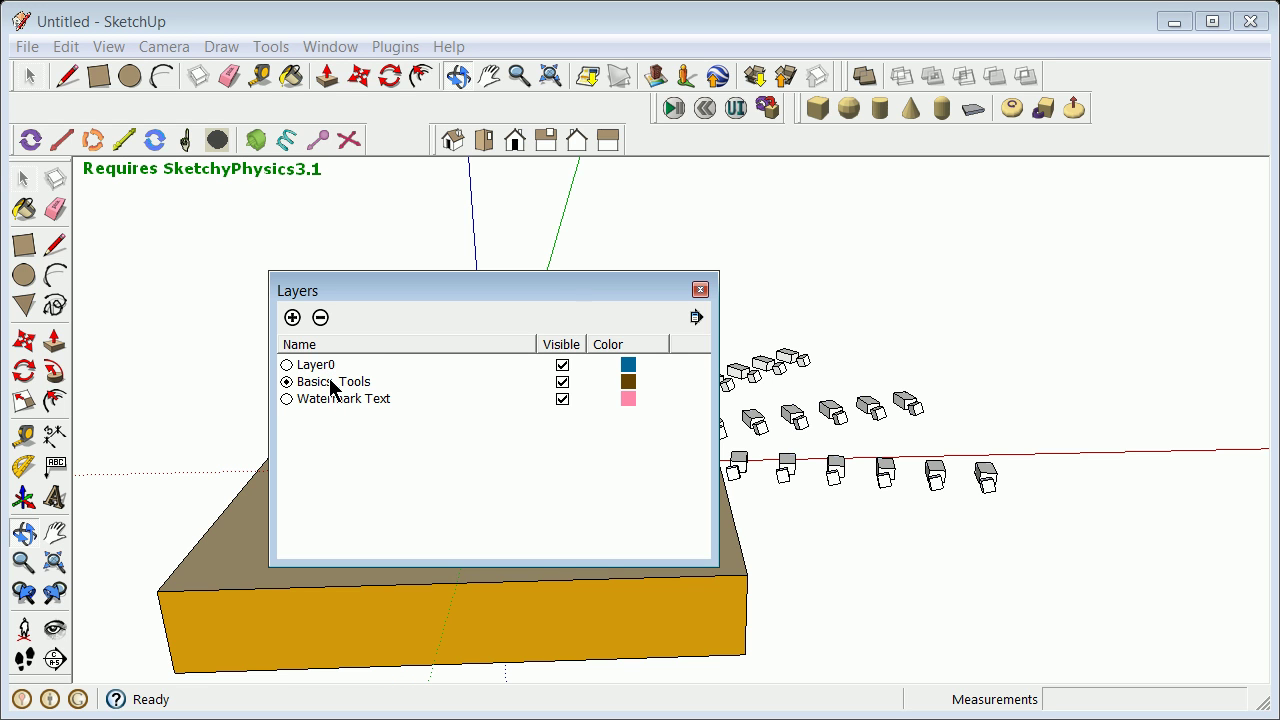
left_click(293, 318)
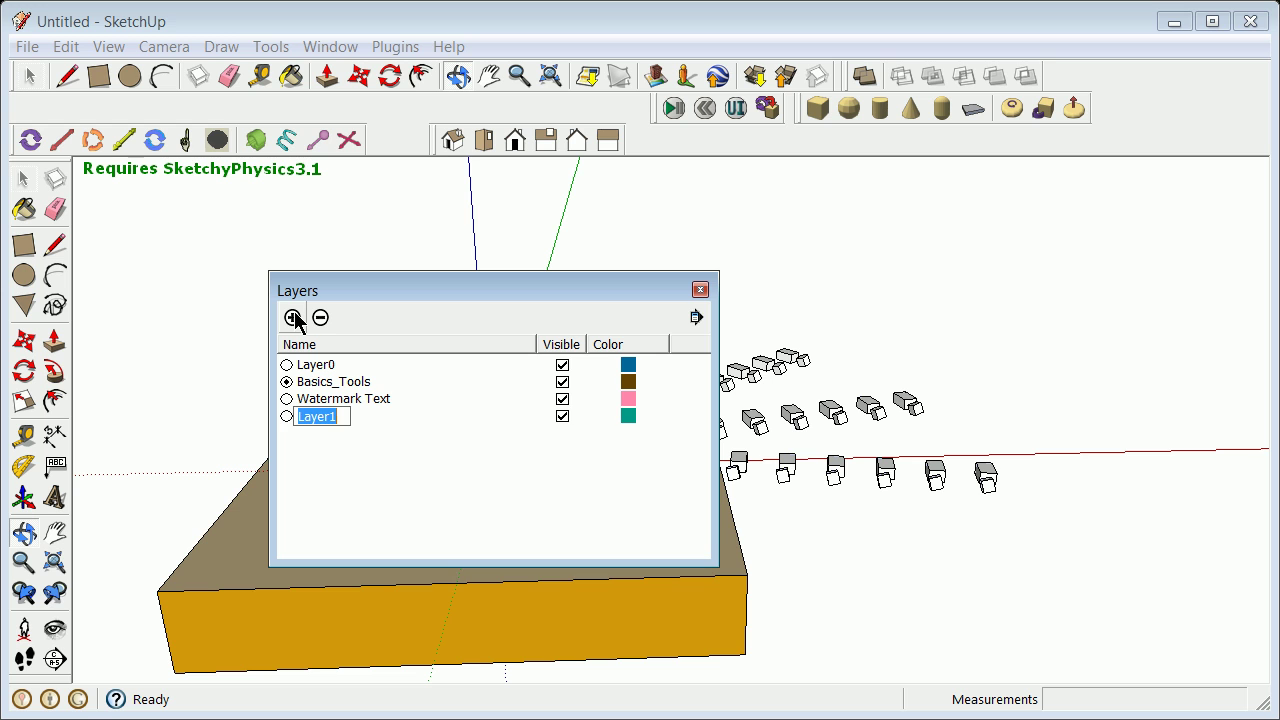
type("blocks1")
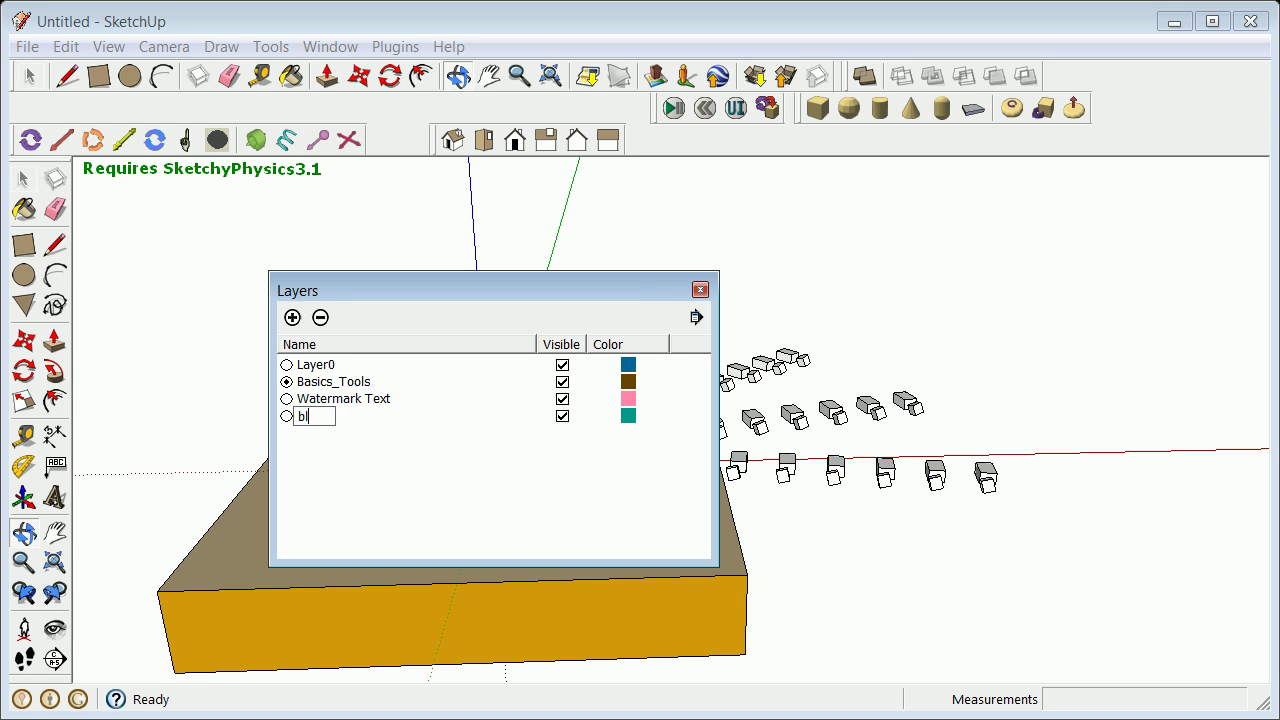
left_click(293, 318)
type("blocks2")
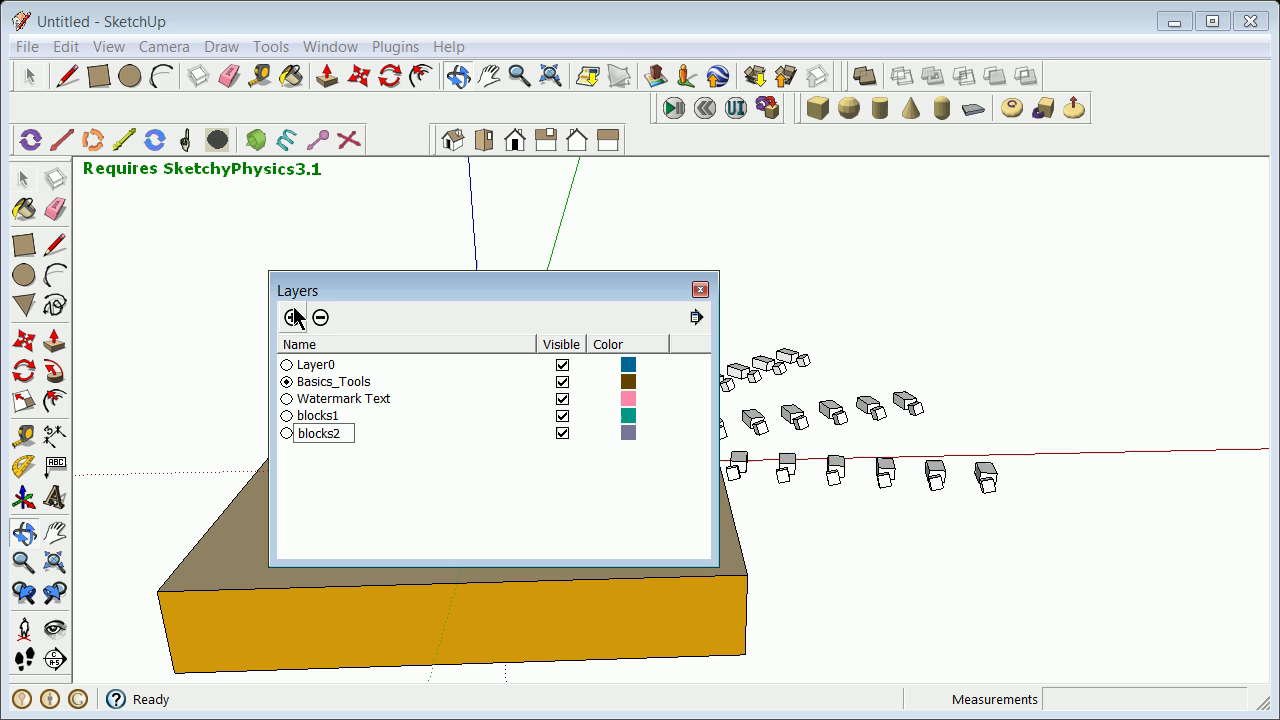
left_click(516, 505)
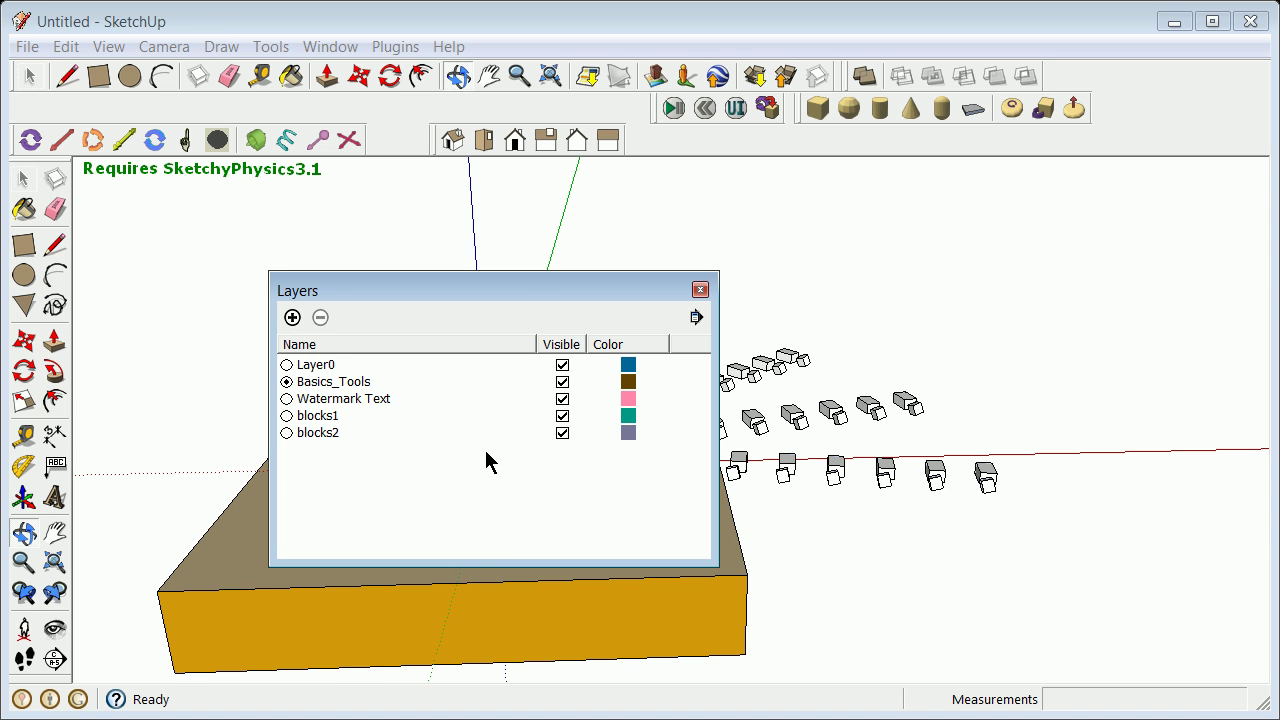
left_click_drag(531, 292, 348, 183)
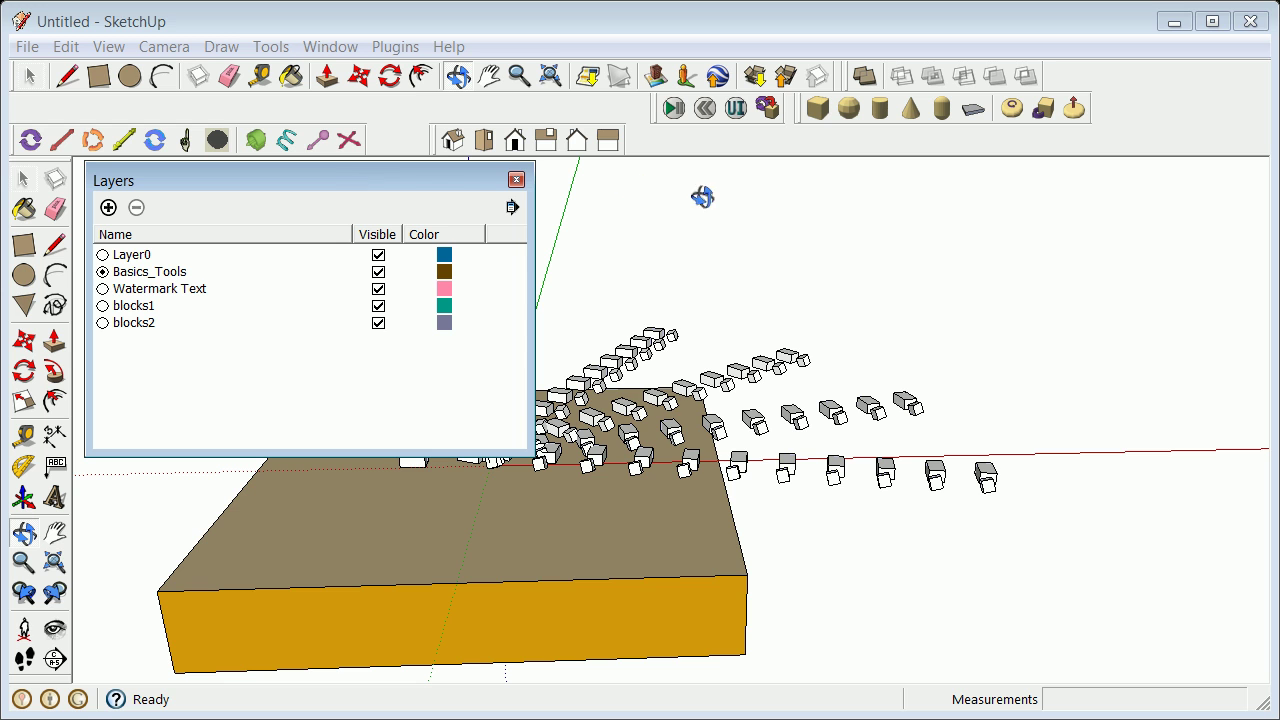
- Put the 28 block groups on the right onto layer blocks1 via Entity Info
left_click(33, 77)
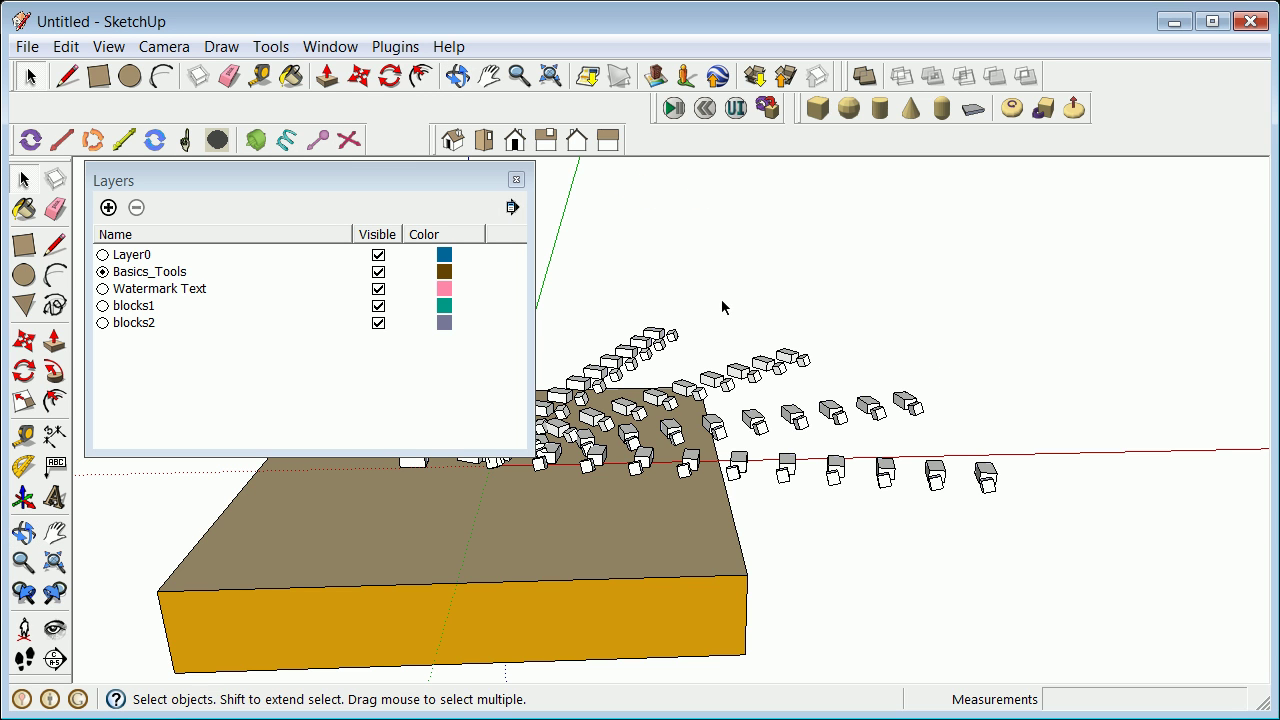
left_click_drag(722, 300, 1058, 560)
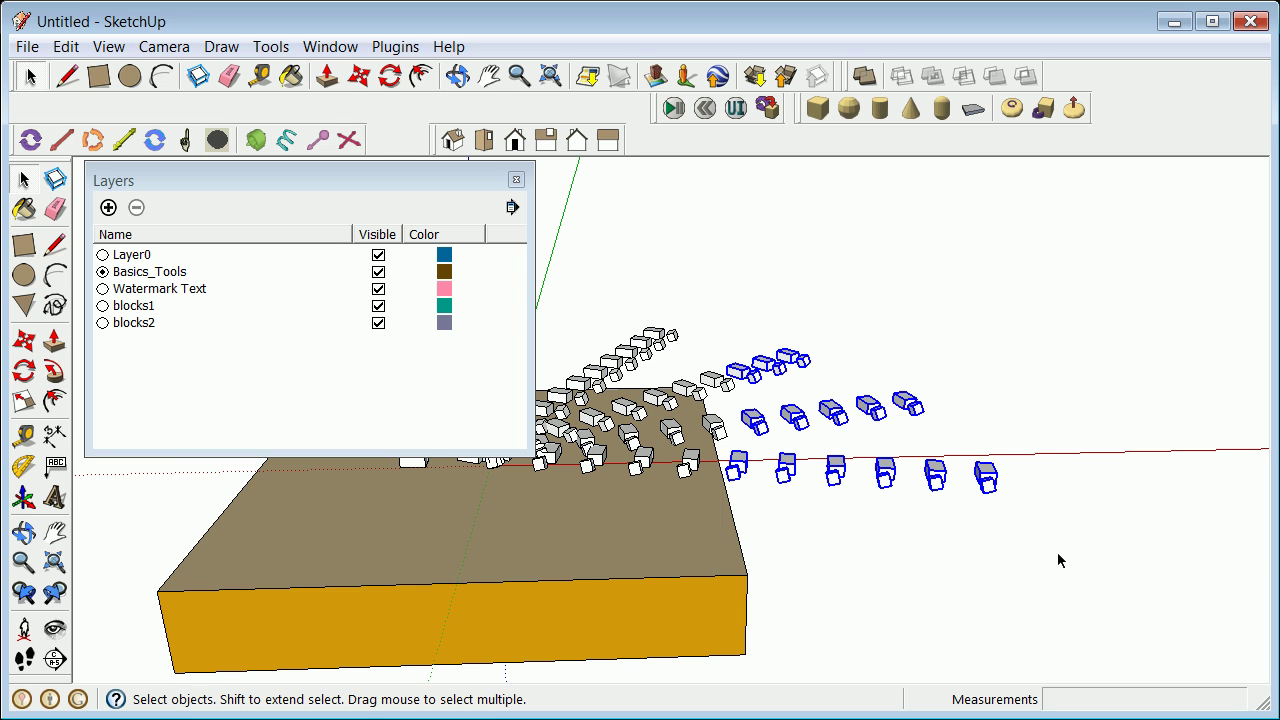
right_click(986, 474)
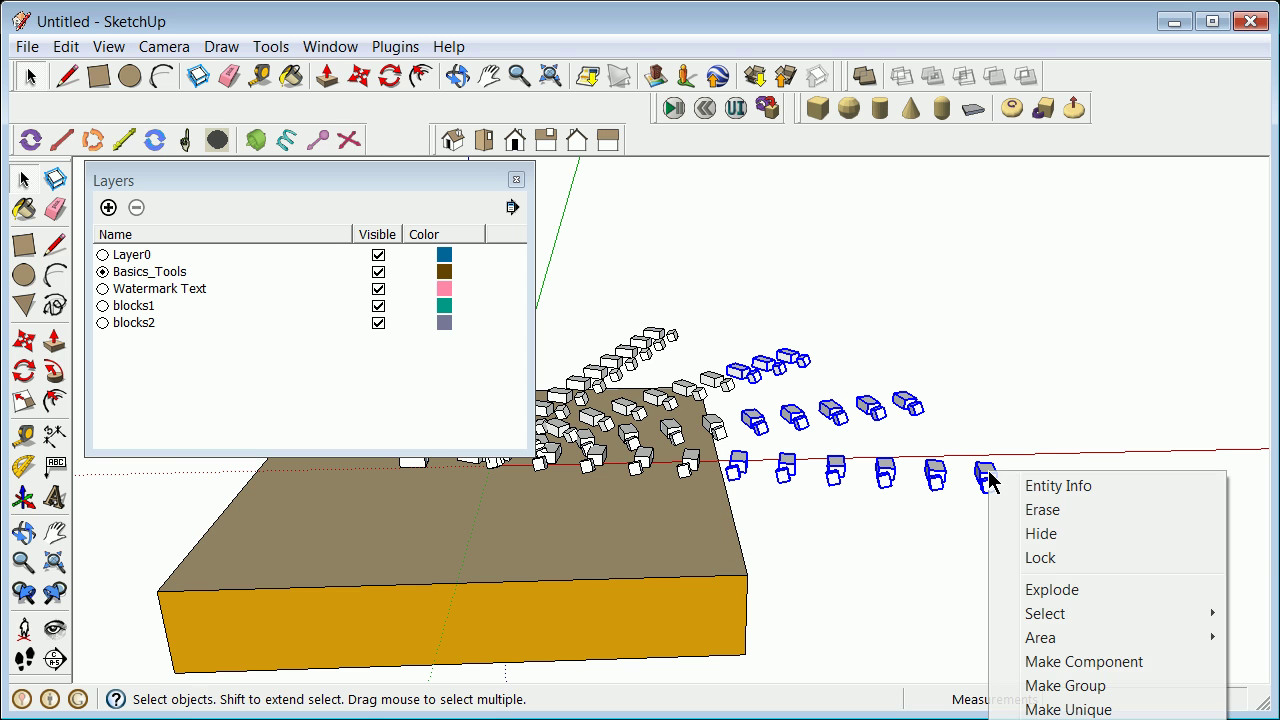
left_click(1067, 489)
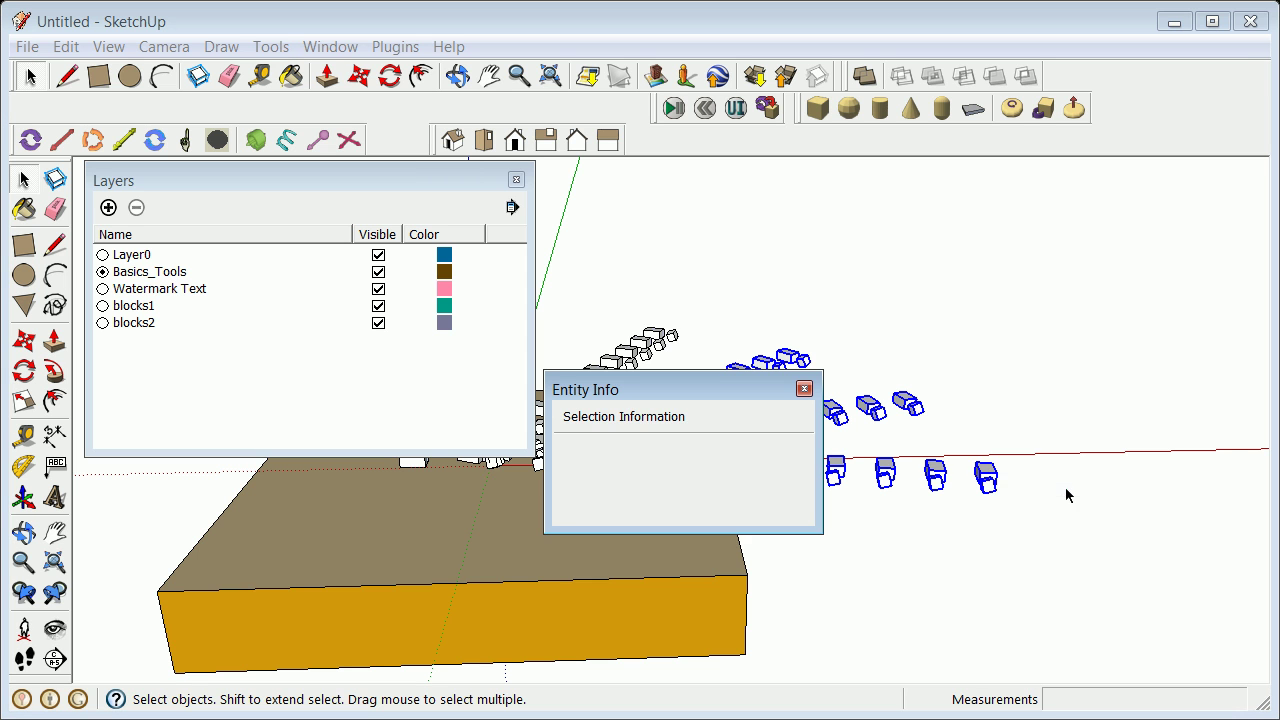
left_click(797, 455)
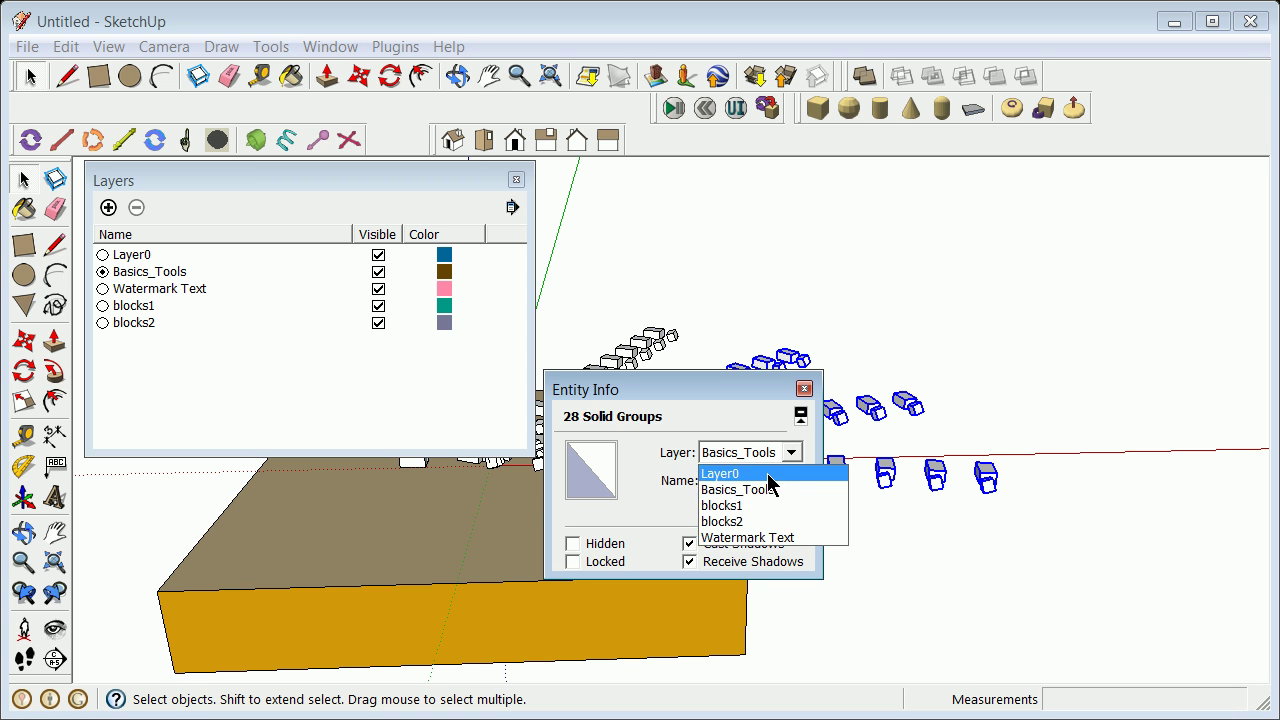
left_click(752, 503)
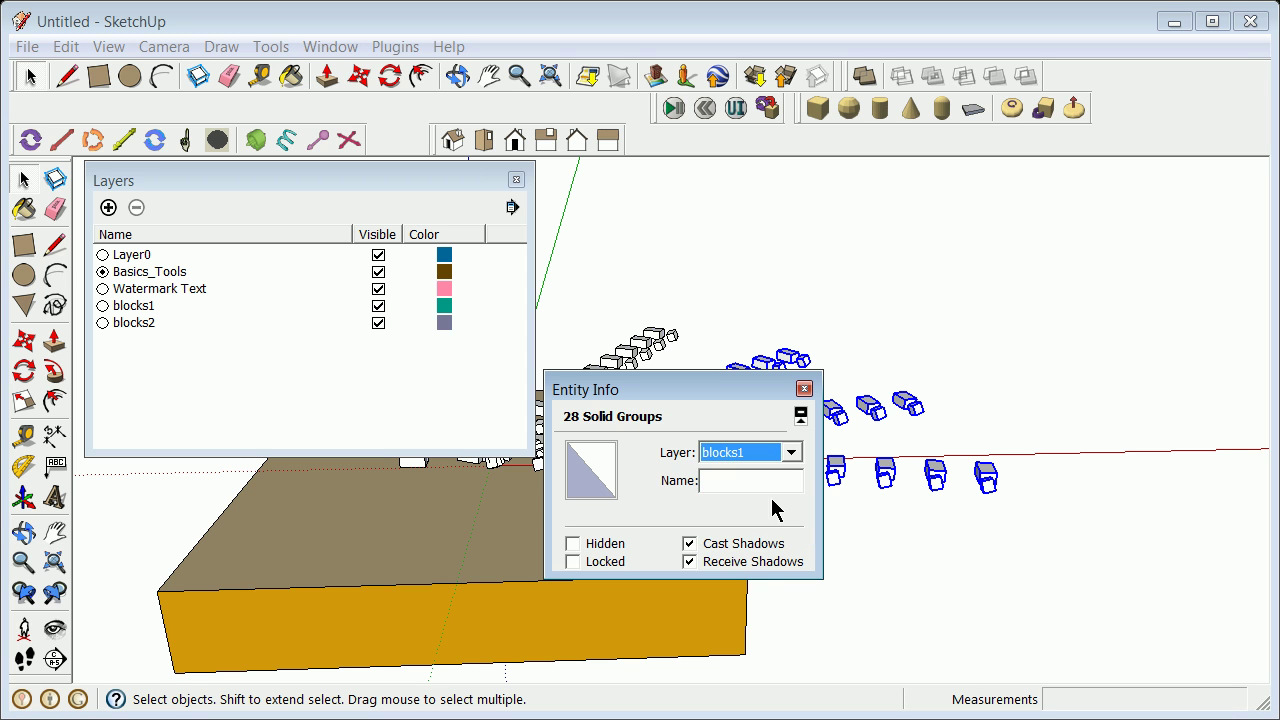
left_click(804, 389)
left_click(913, 258)
- Put the remaining 70 groups, including the base slab, onto layer blocks2
scroll(905, 257, "down", 3)
middle_click_drag(901, 257, 874, 261)
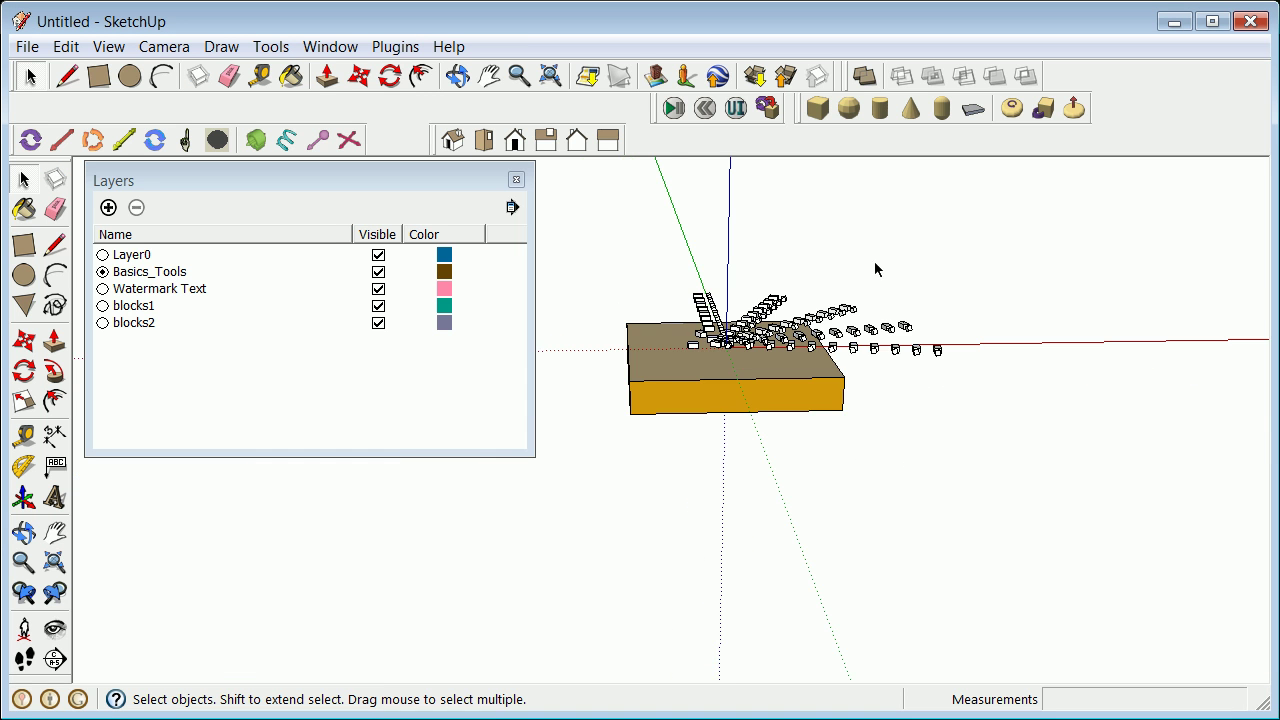
scroll(740, 268, "up", 4)
left_click_drag(612, 287, 777, 446)
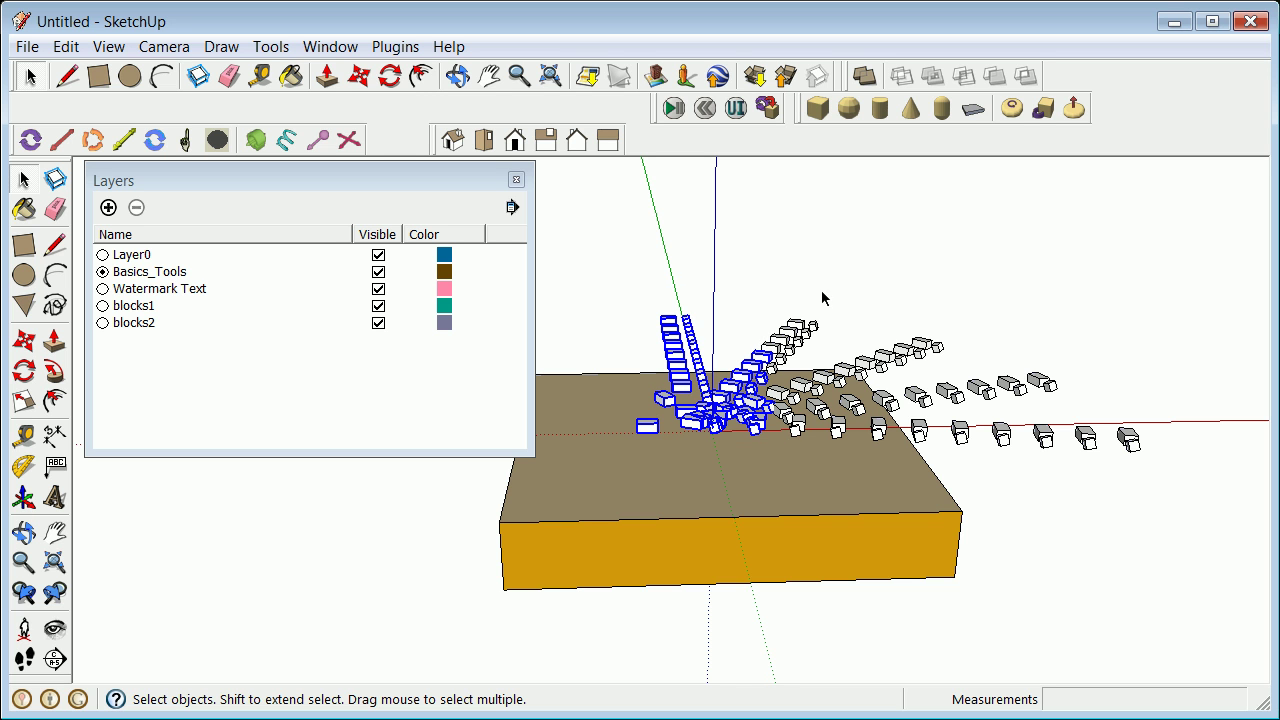
left_click_drag(646, 425, 635, 459)
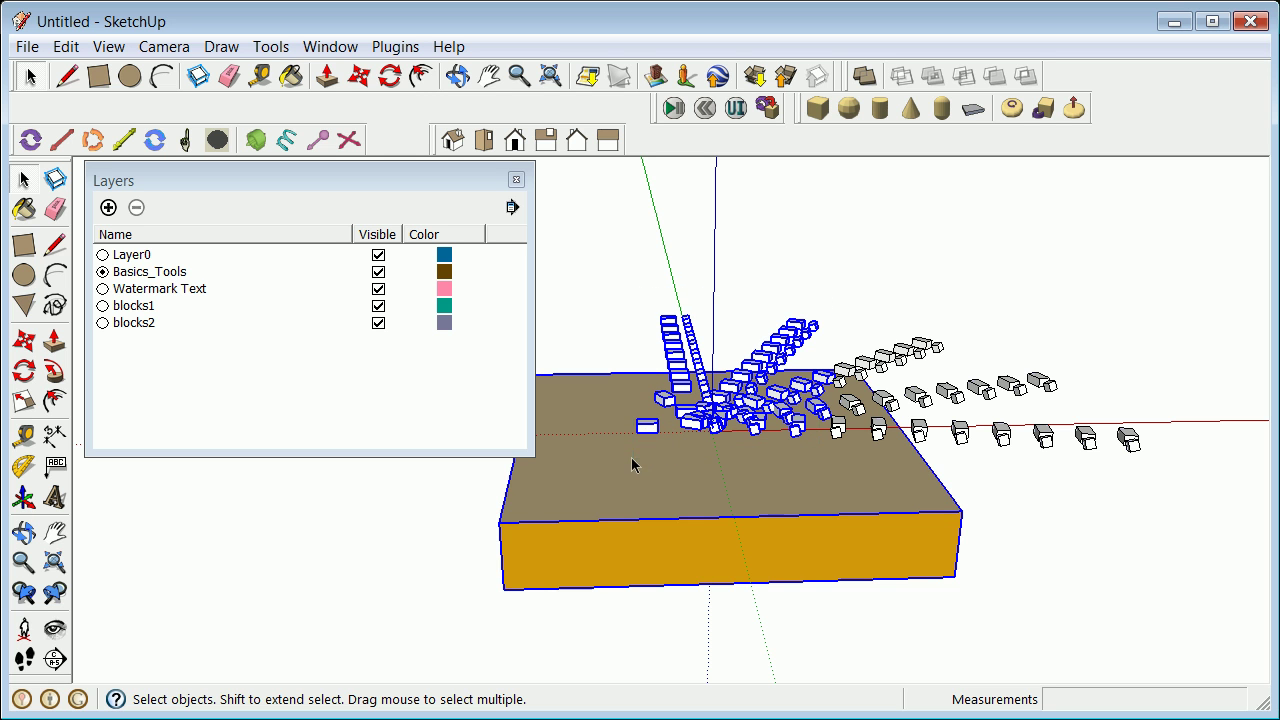
right_click(803, 336)
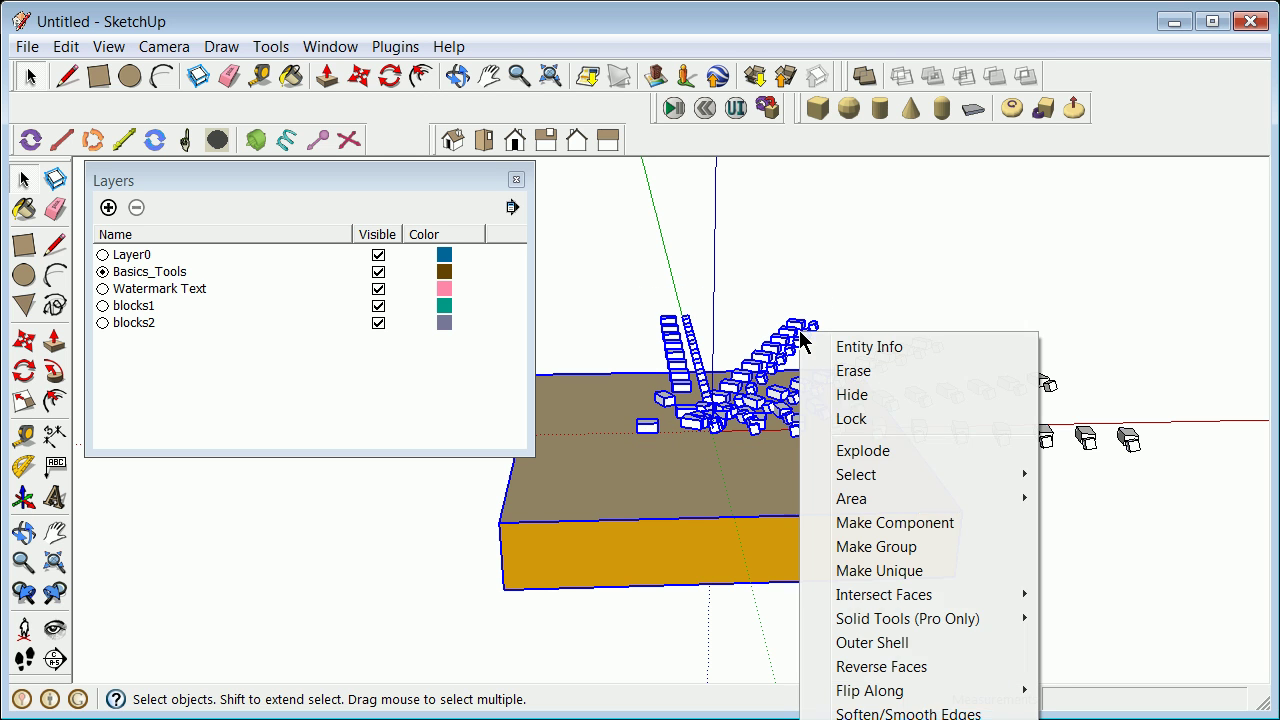
left_click(865, 344)
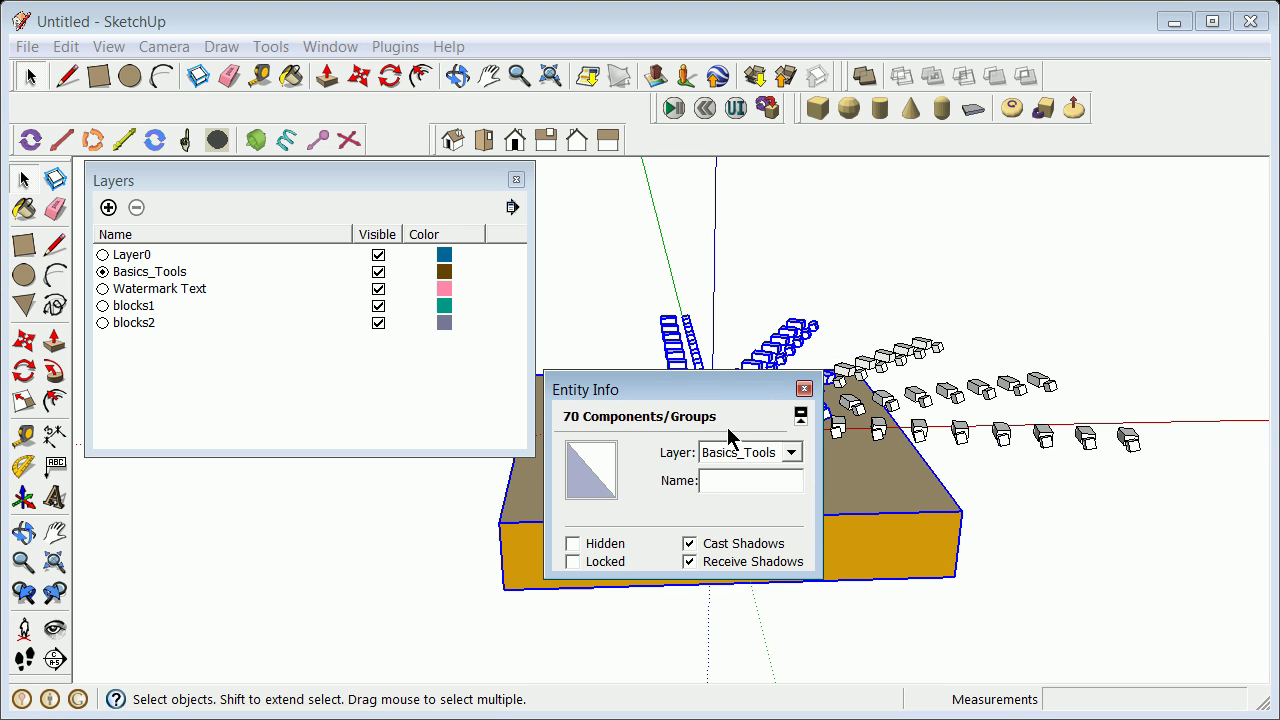
left_click(797, 455)
left_click(757, 519)
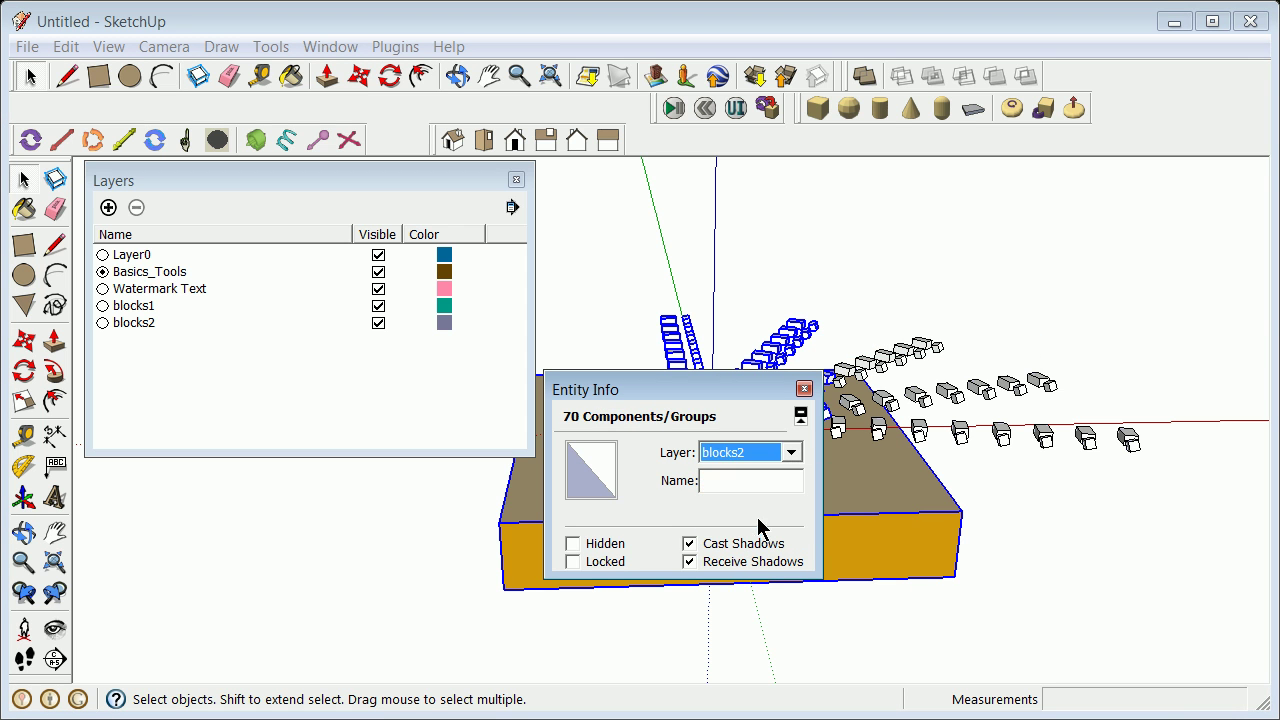
left_click(991, 252)
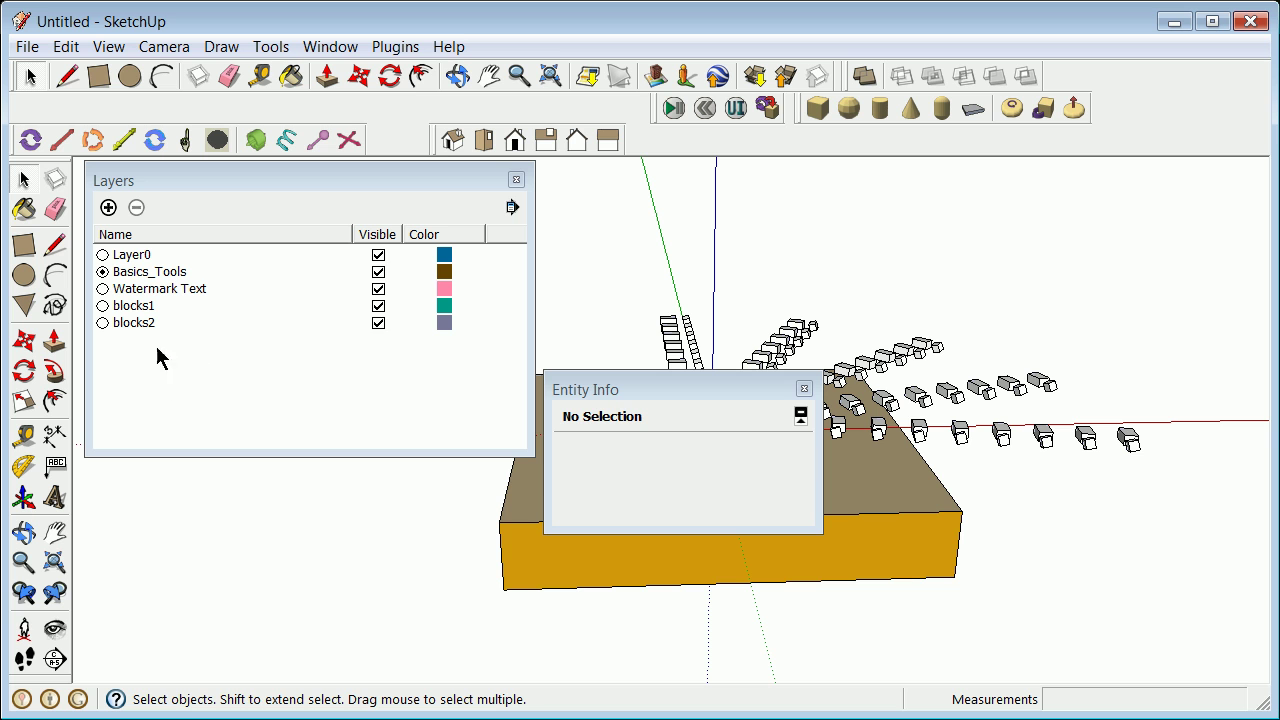
- Test blocks1 and blocks2 visibility, close Entity Info, and leave blocks2 hidden
left_click(378, 306)
left_click(379, 322)
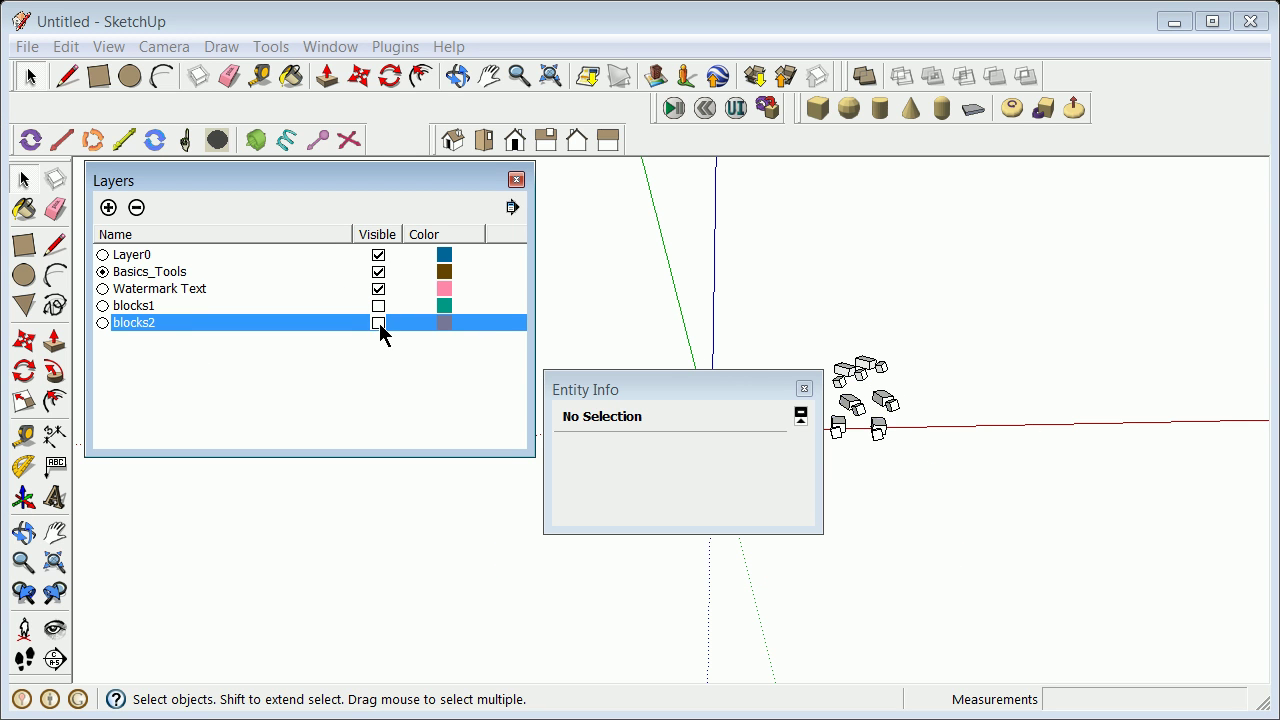
left_click(379, 322)
left_click(378, 306)
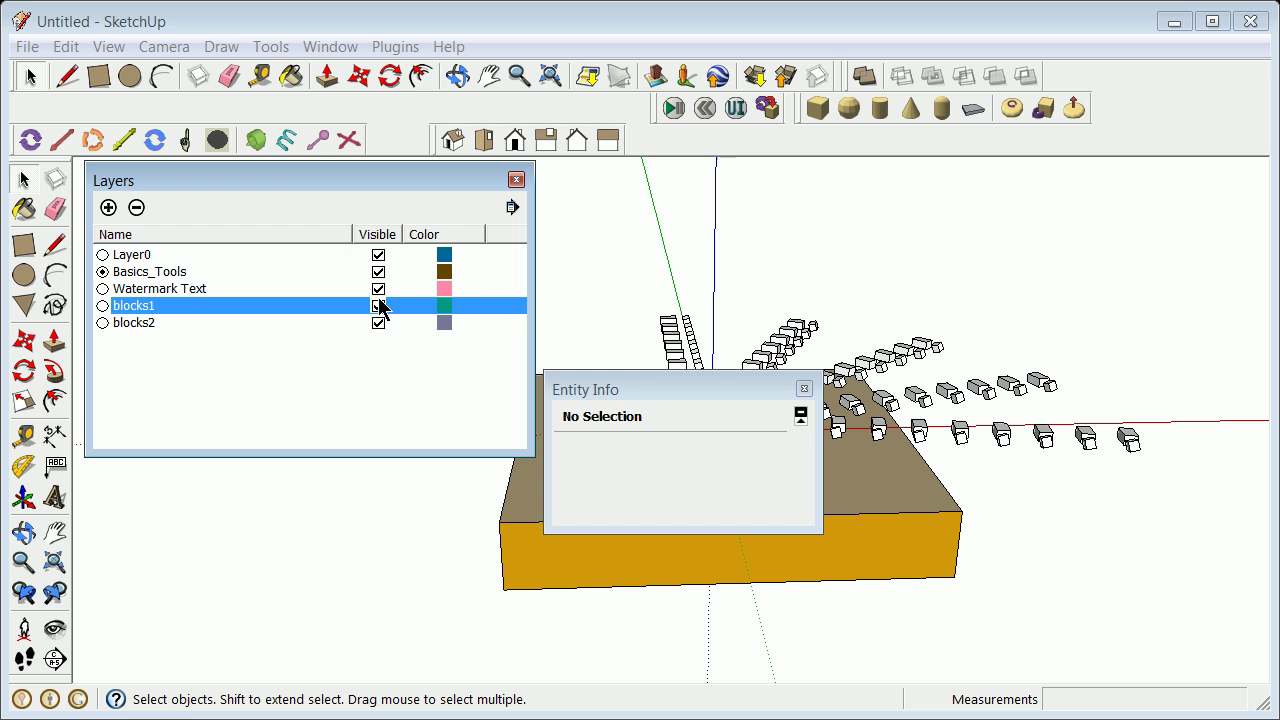
left_click(804, 392)
left_click(804, 390)
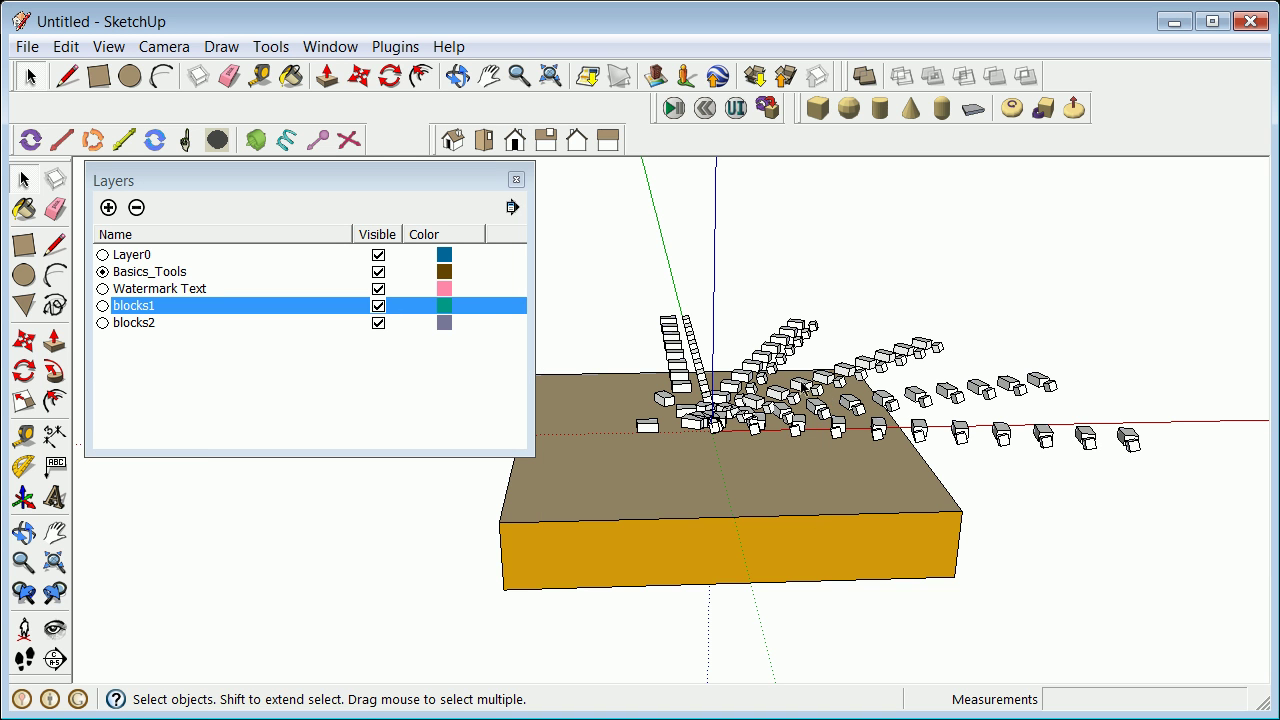
scroll(798, 263, "up", 5)
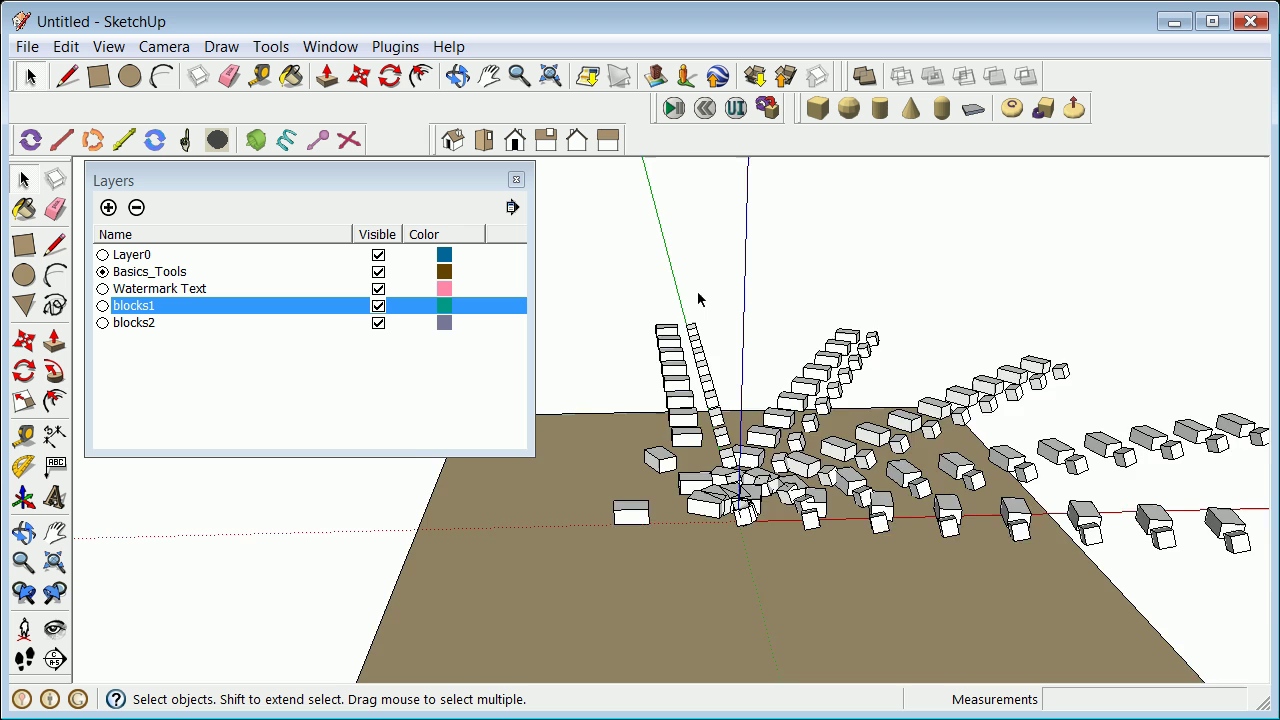
scroll(762, 368, "down", 3)
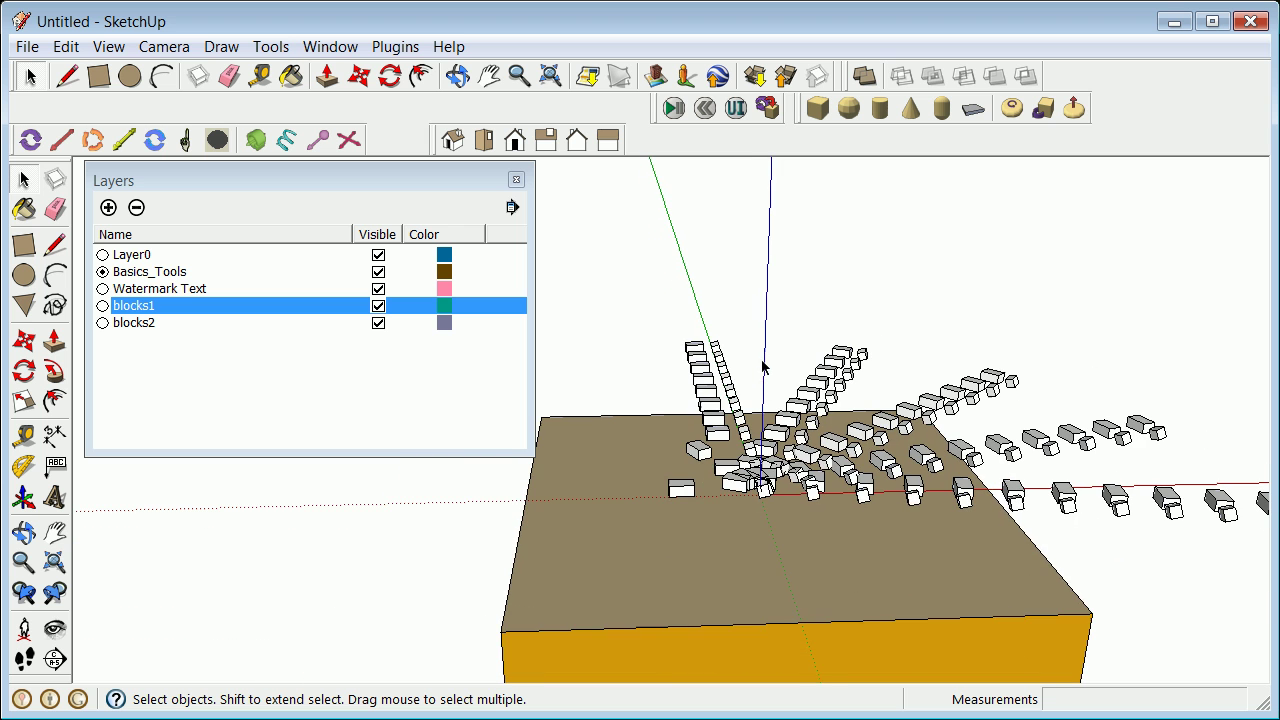
left_click(378, 323)
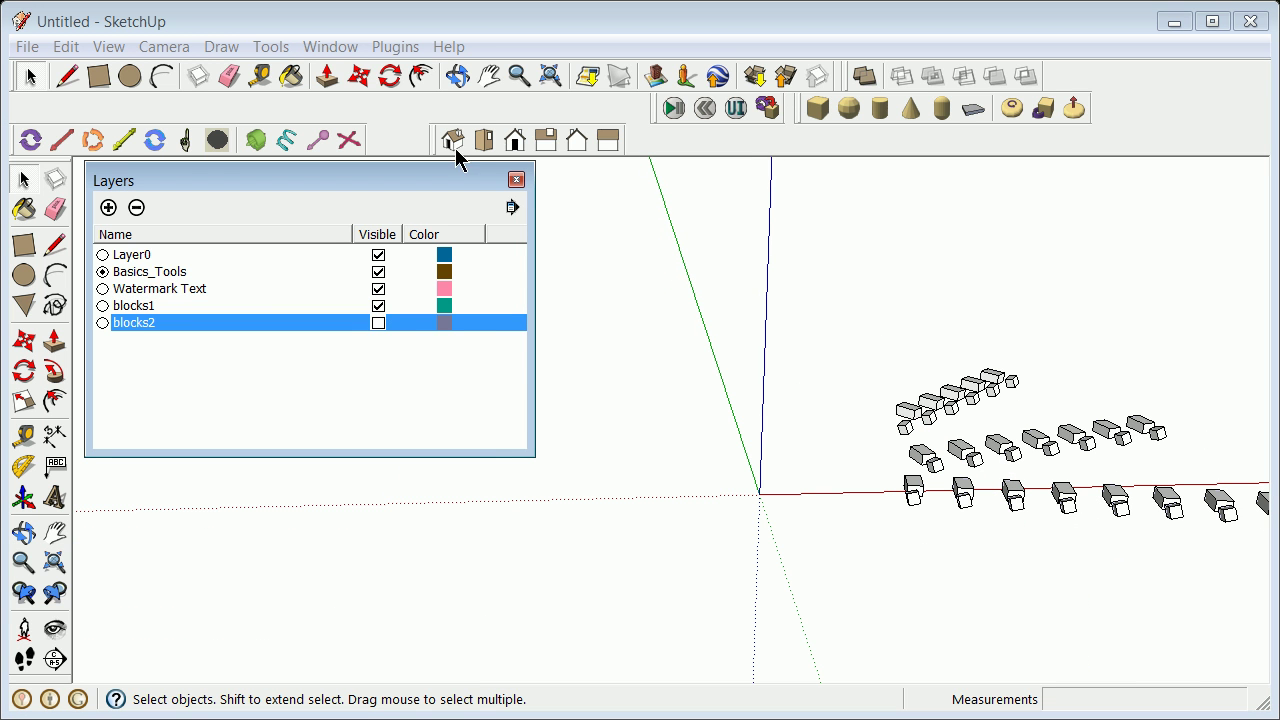
- Run the physics simulation, pull a falling block, stop it, and show blocks2 again
left_click(675, 108)
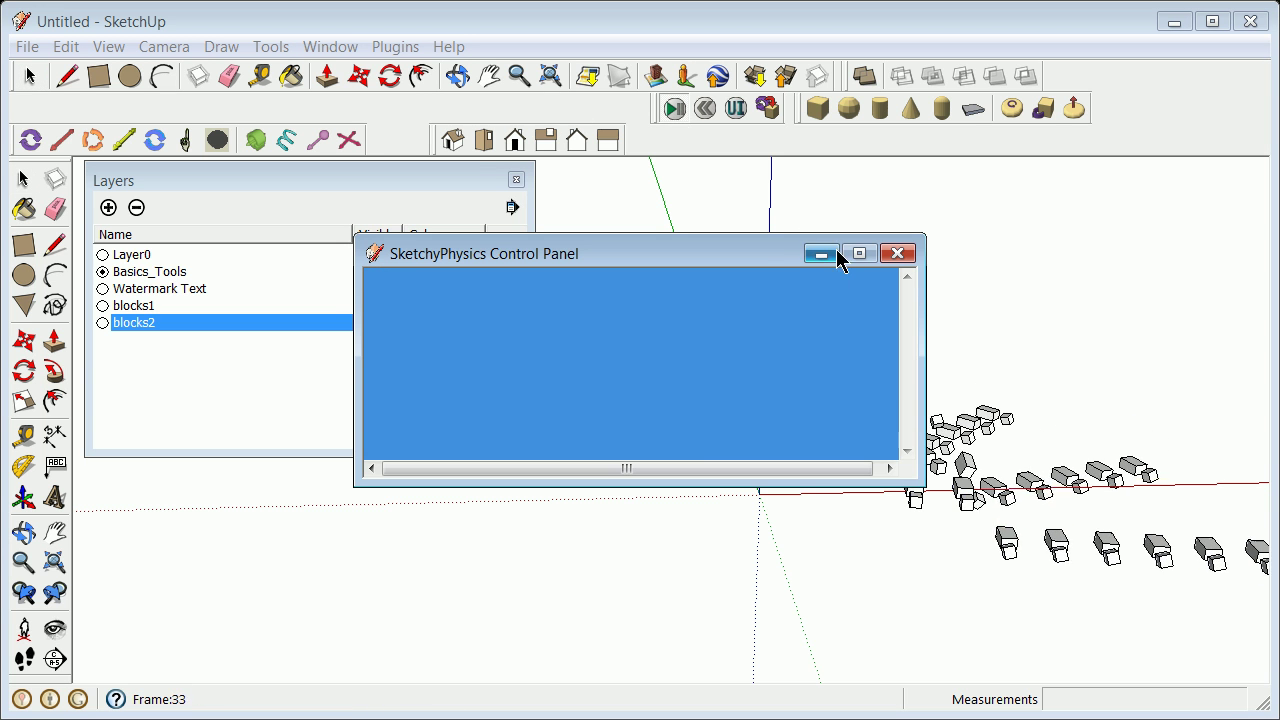
left_click_drag(760, 251, 563, 271)
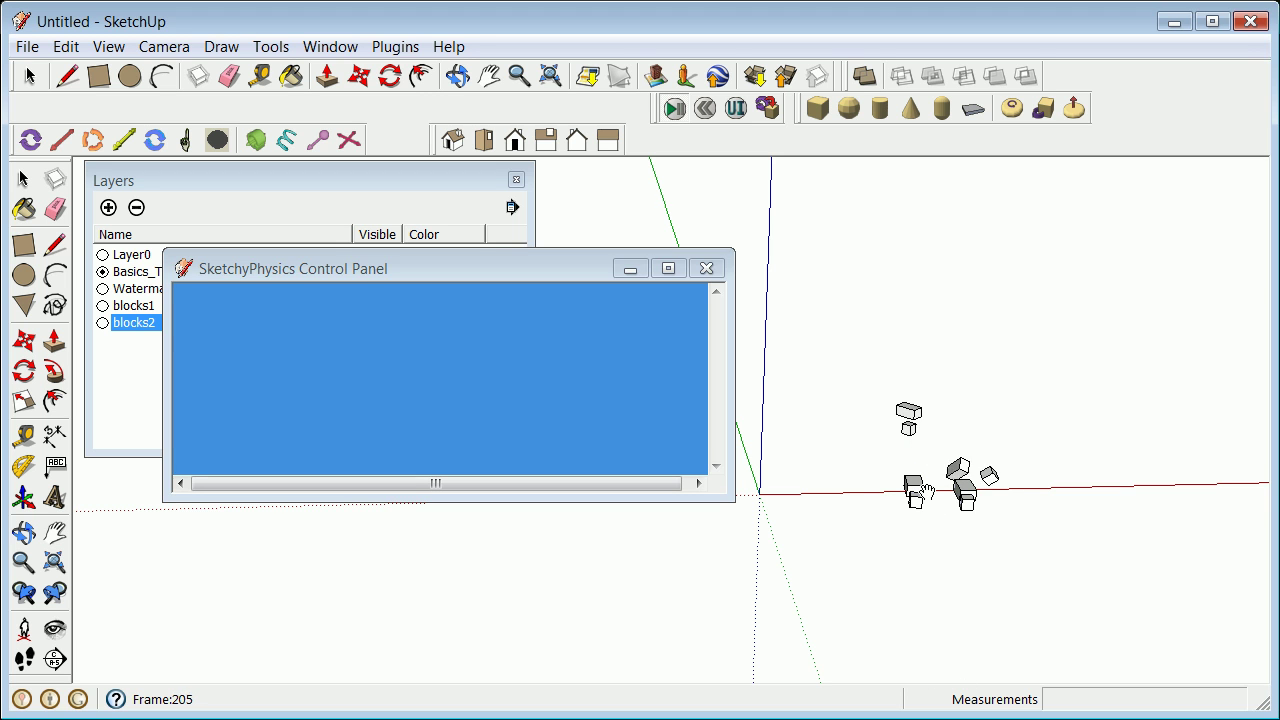
mouse_move(983, 498)
left_mouse_down()
mouse_move(975, 478)
mouse_move(920, 478)
mouse_move(929, 460)
mouse_move(908, 417)
mouse_move(943, 429)
left_mouse_up()
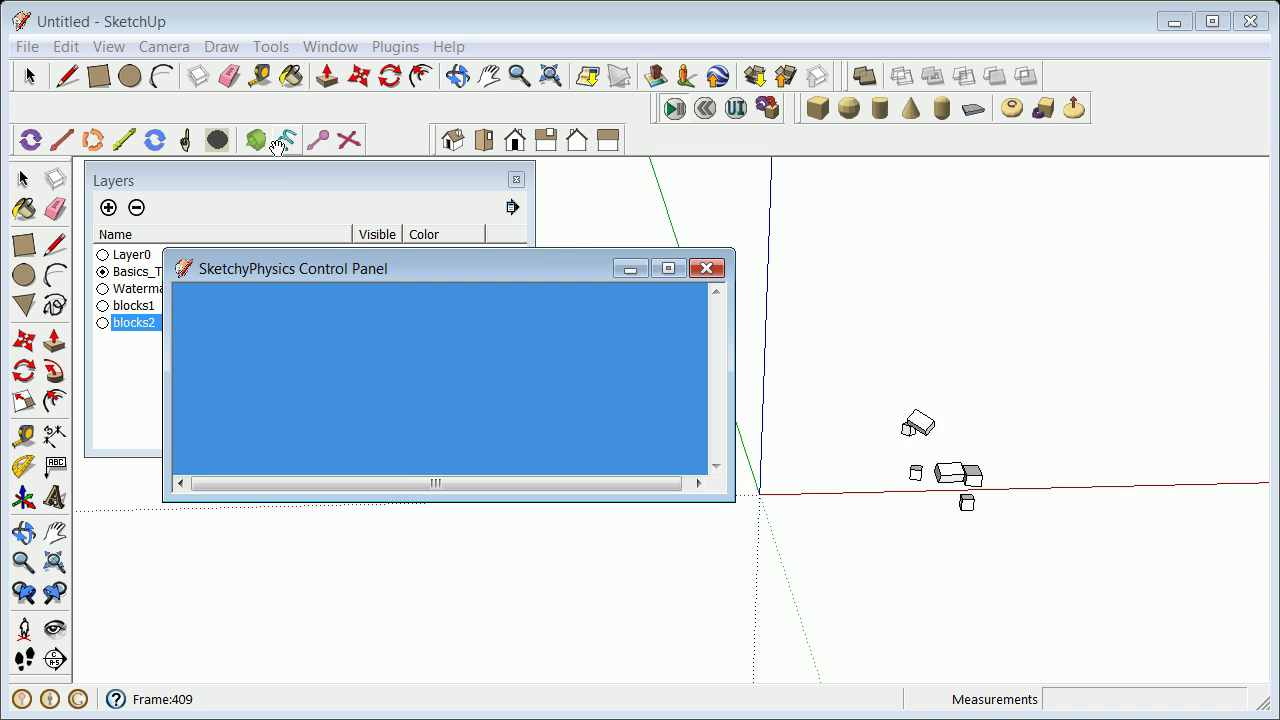
left_click(706, 270)
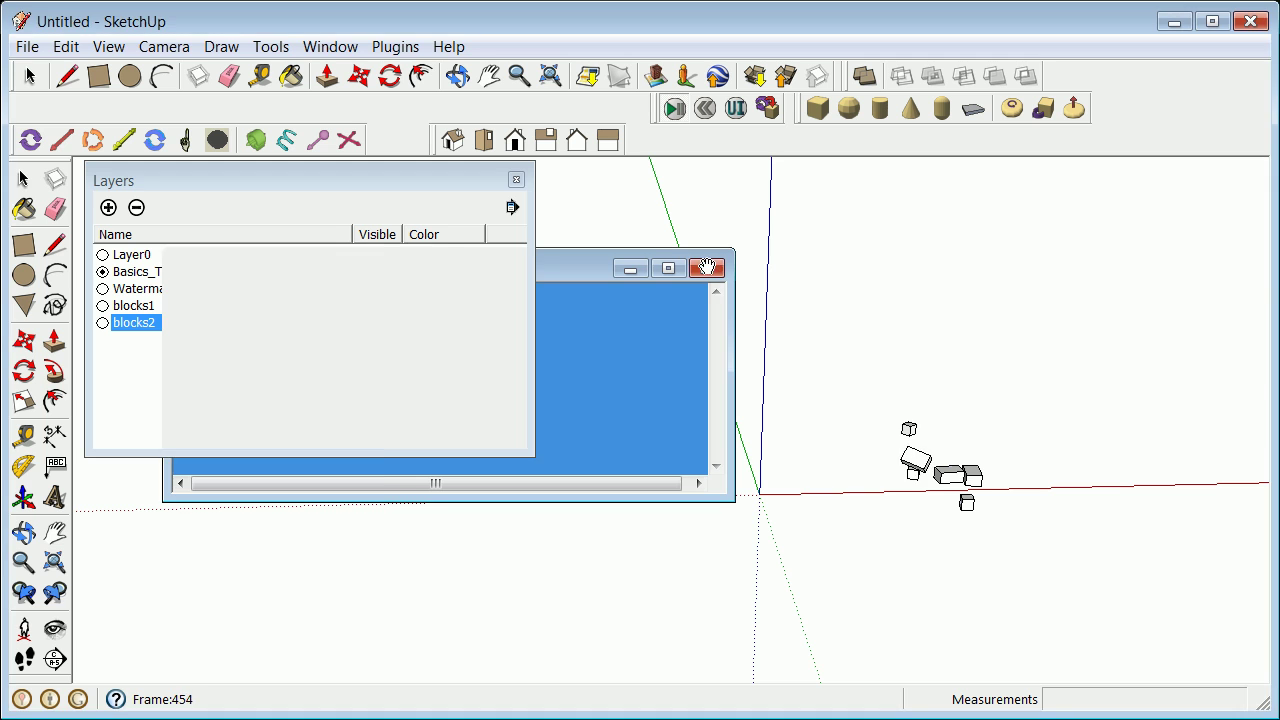
left_click(378, 322)
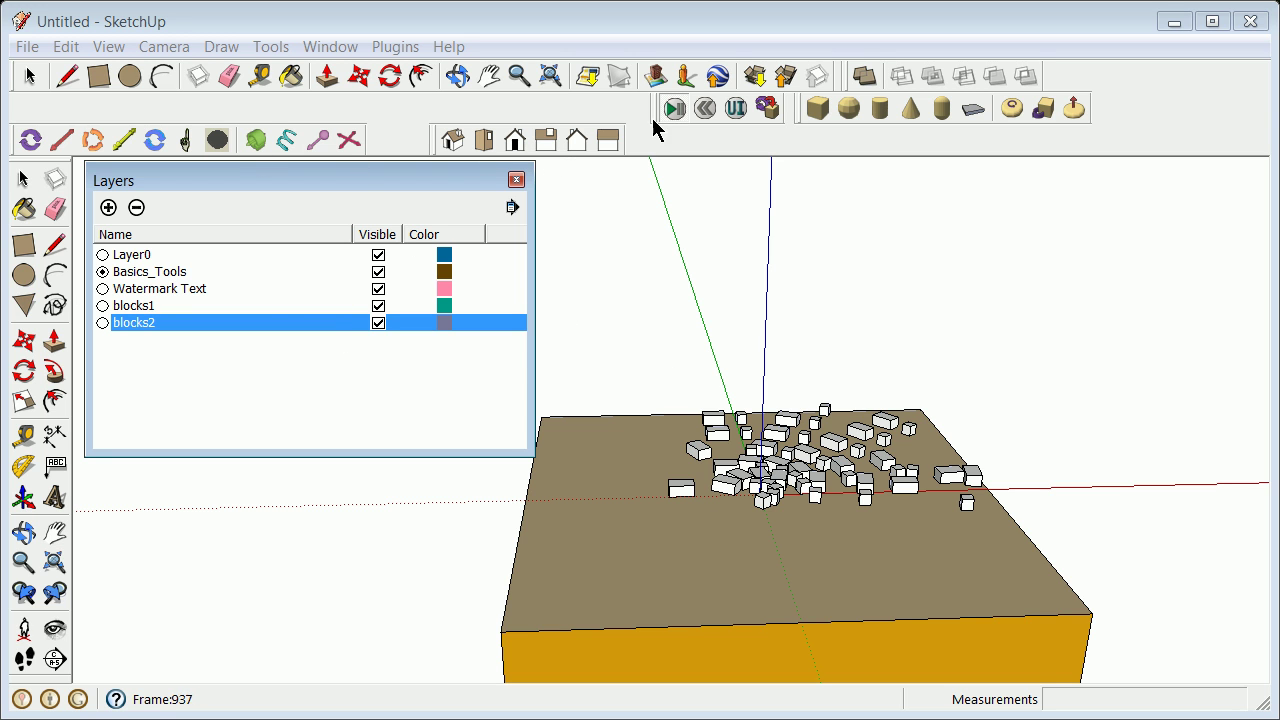
- Rewind the blocks, then window-select all boxes and the slab and erase them
left_click(704, 108)
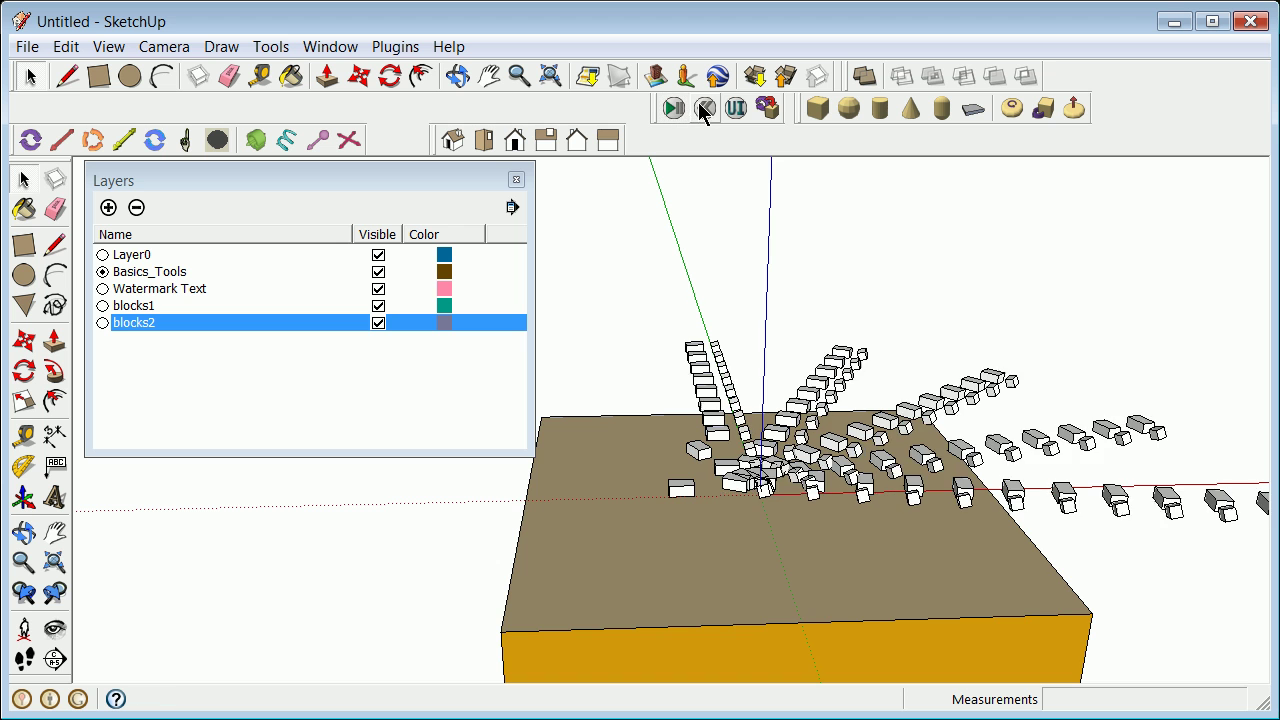
scroll(727, 165, "down", 4)
scroll(771, 294, "up", 5)
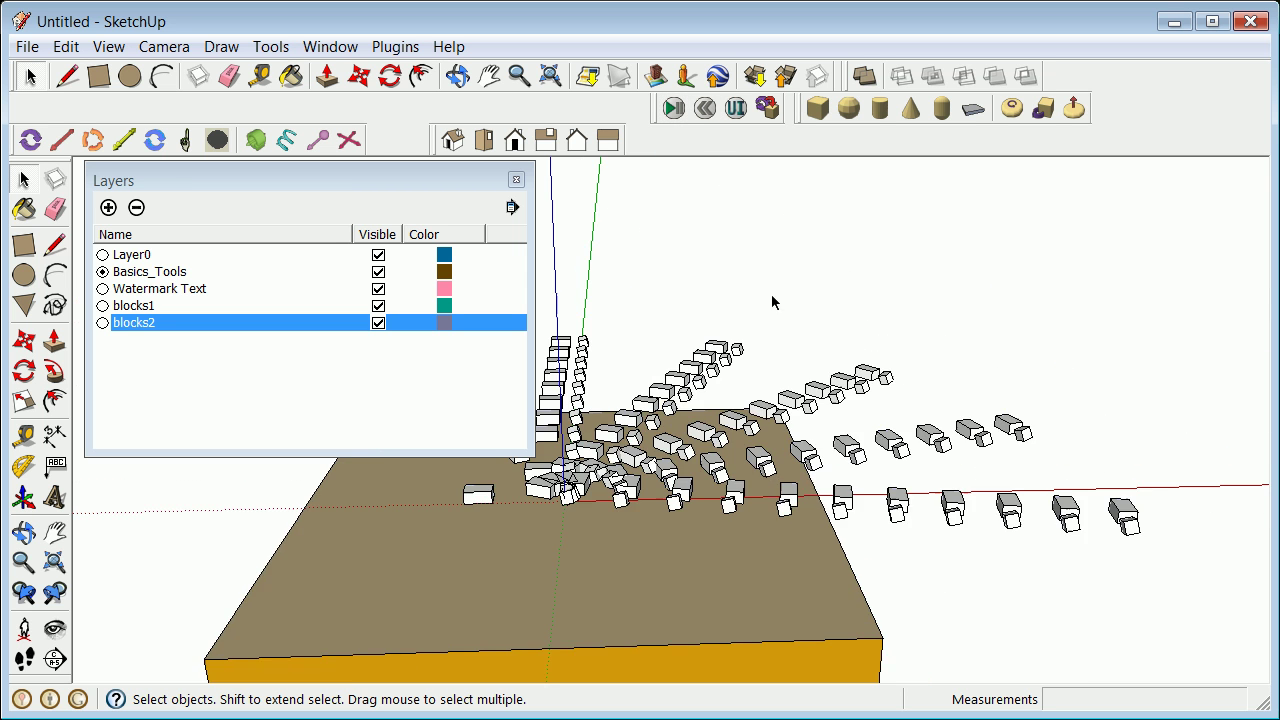
scroll(770, 313, "down", 3)
left_click_drag(558, 229, 970, 522)
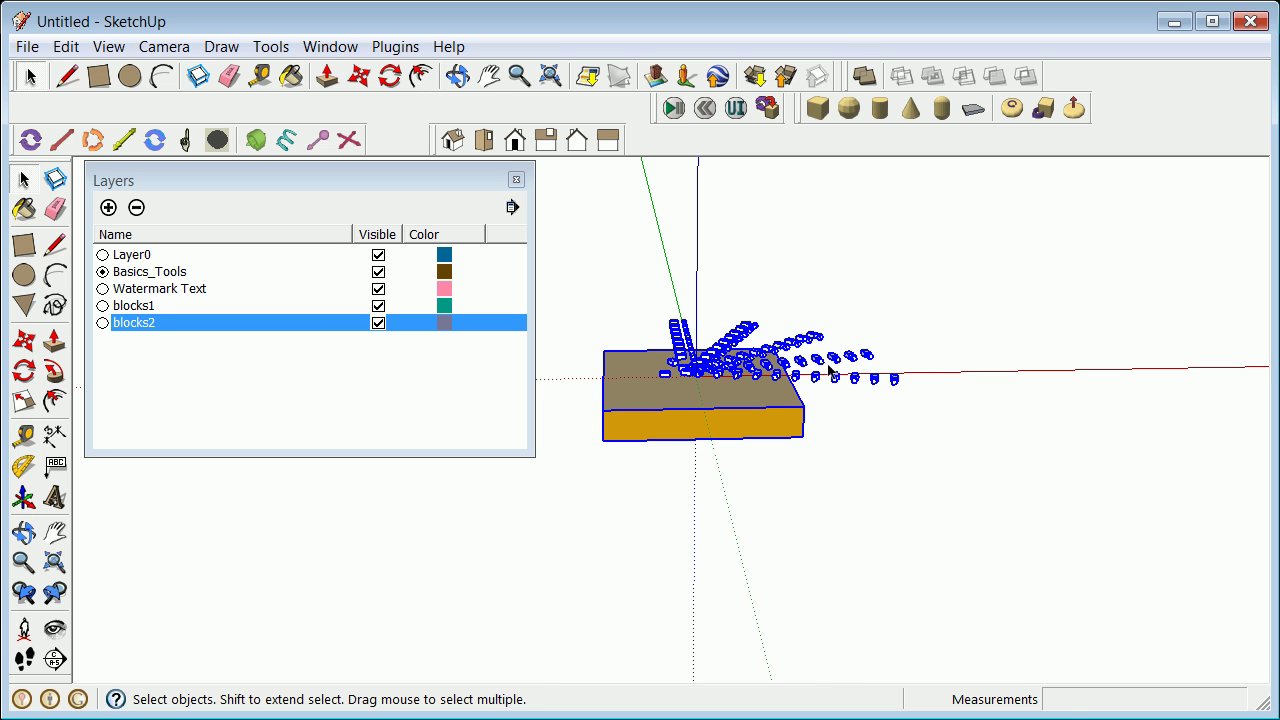
right_click(830, 377)
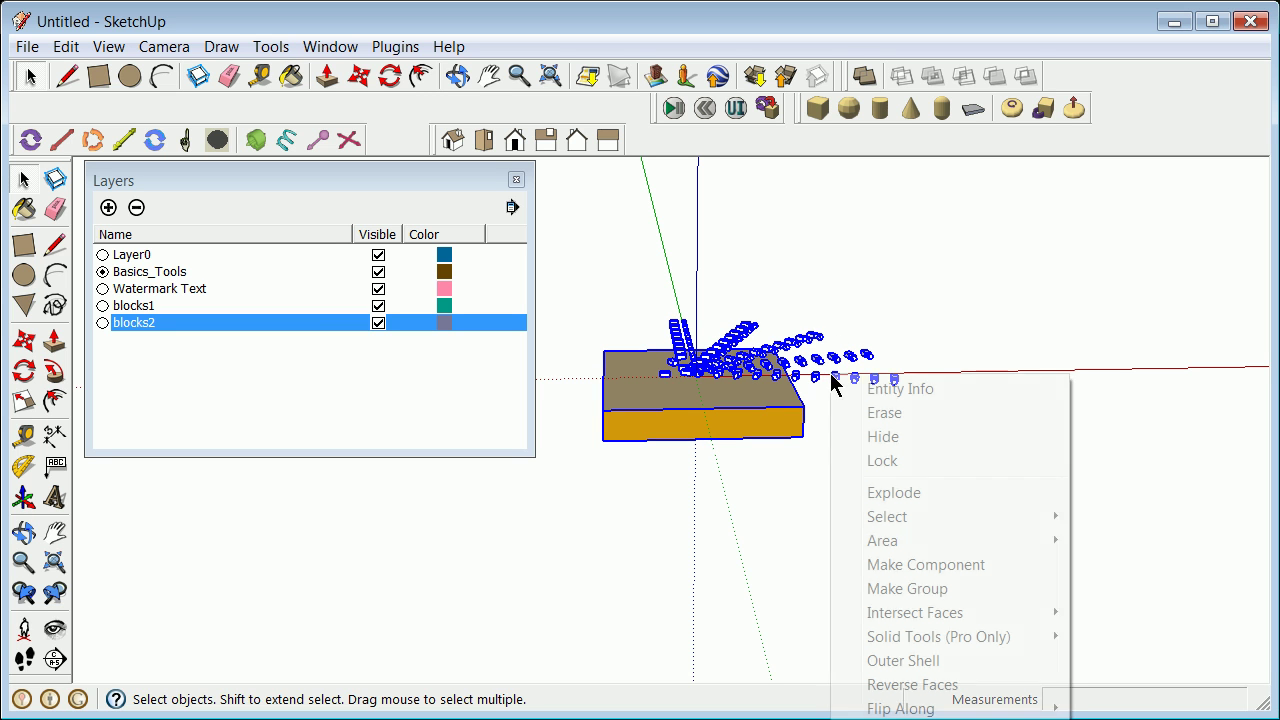
left_click(885, 413)
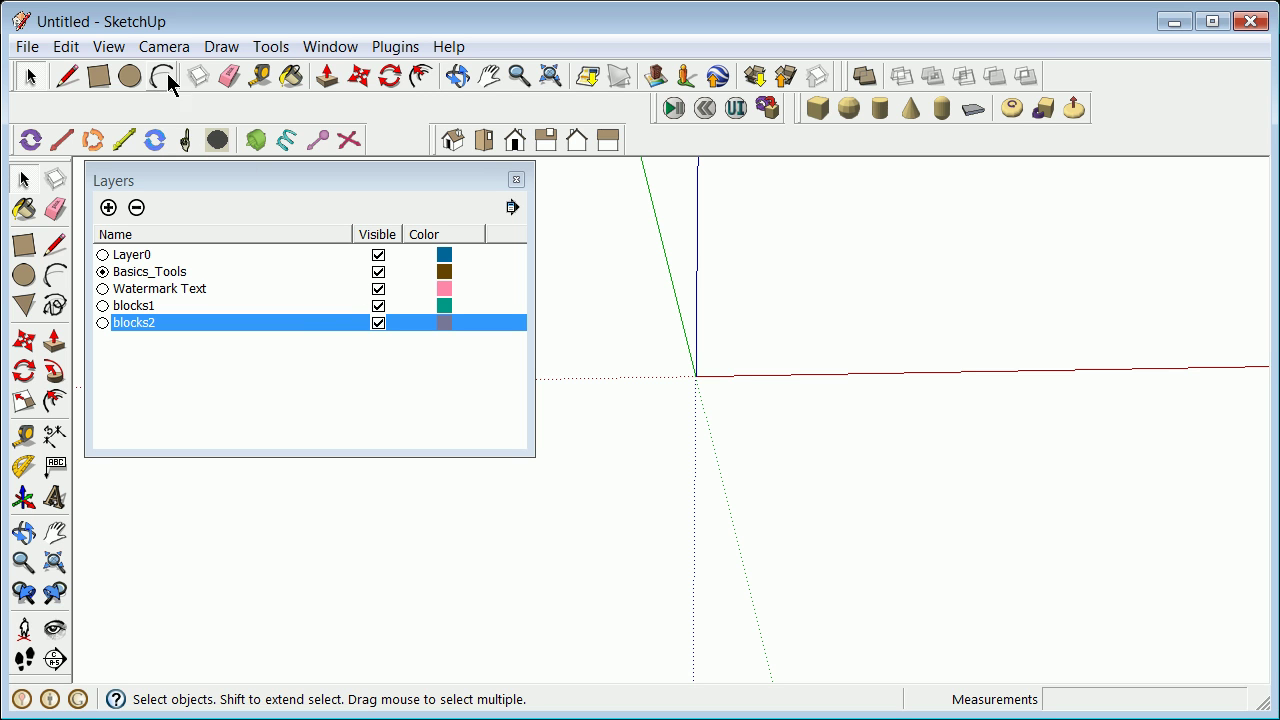
- Show hidden geometry, then draw a rectangle from the origin and push/pull it 48.517 high
left_click(108, 47)
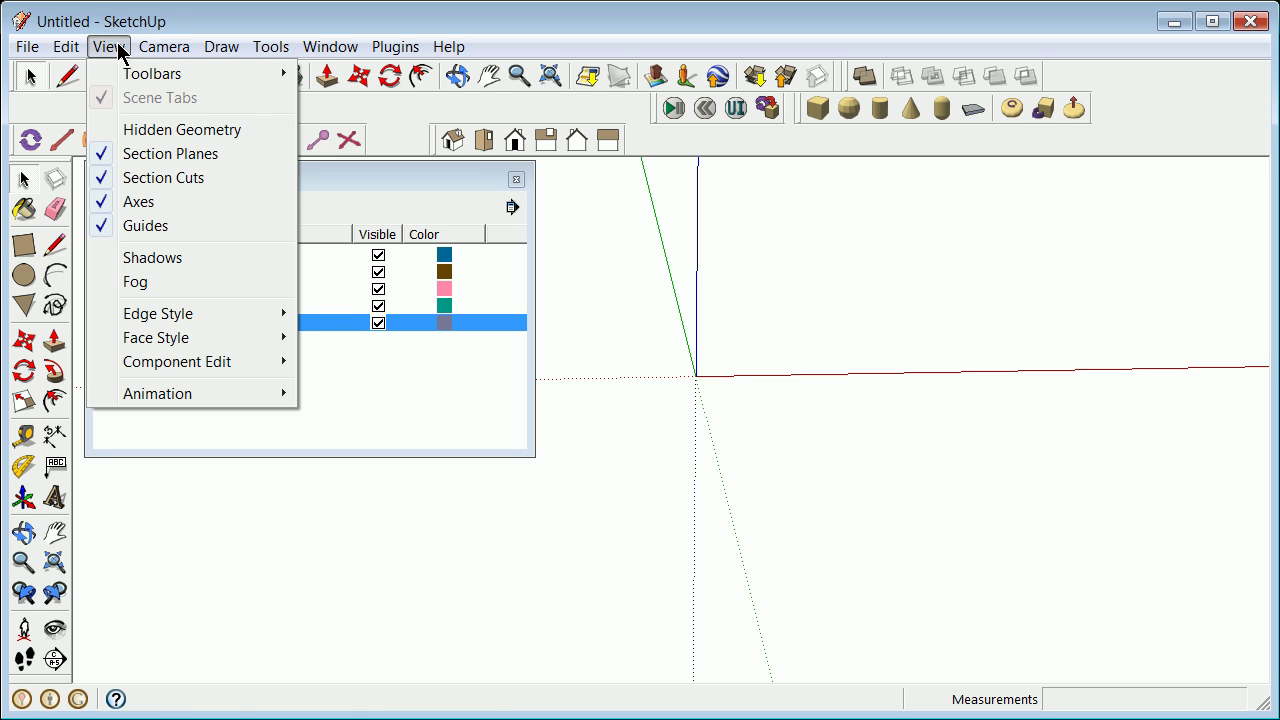
left_click(114, 131)
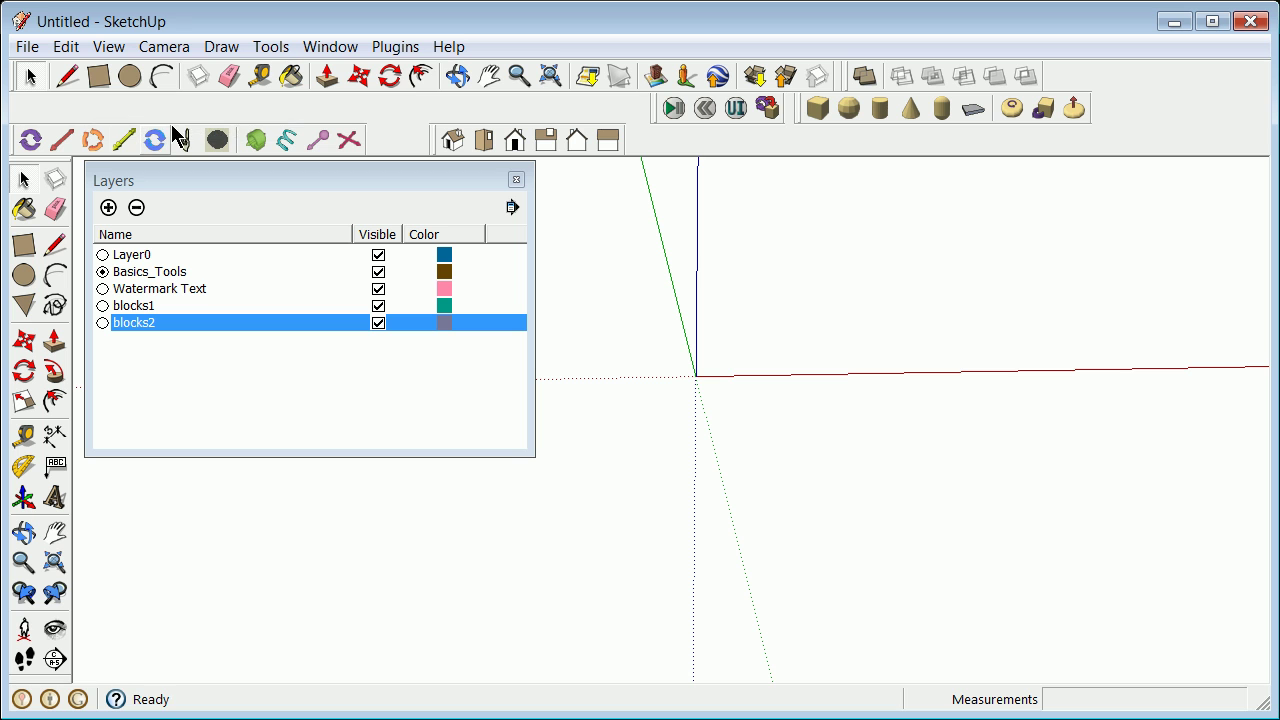
left_click(24, 247)
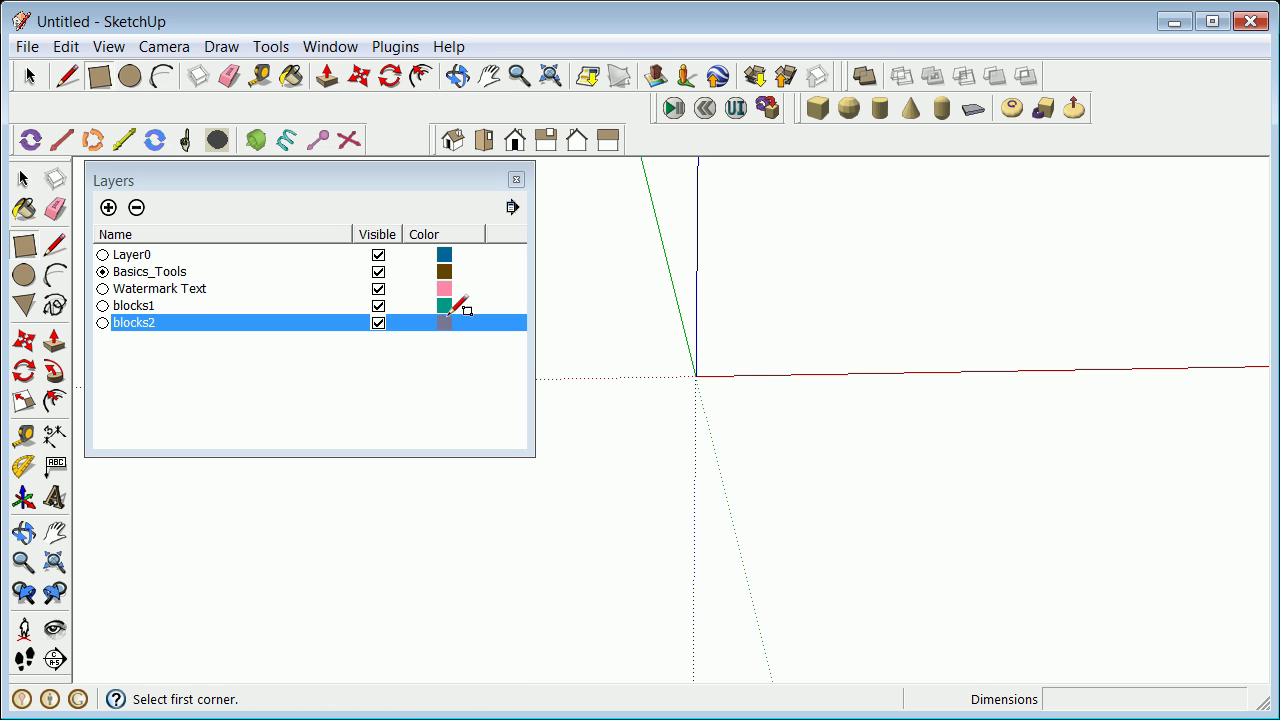
left_click(695, 376)
left_click(812, 305)
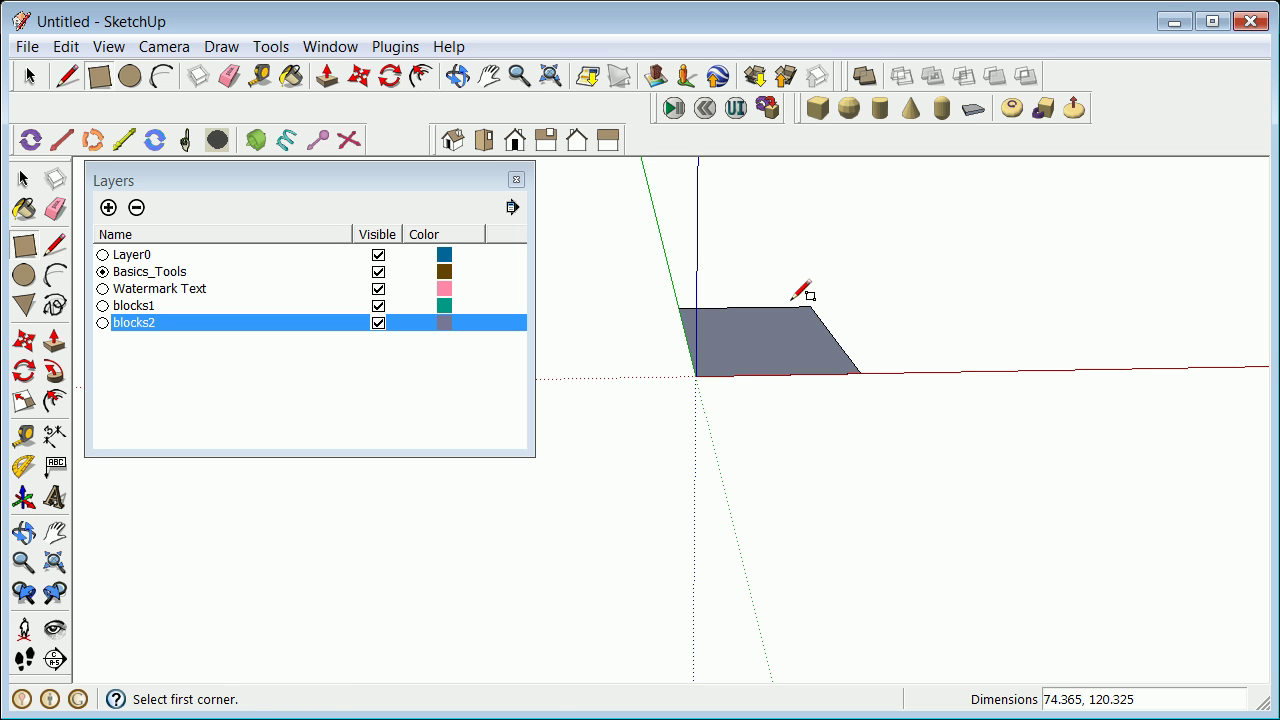
key("p")
left_click_drag(766, 352, 720, 271)
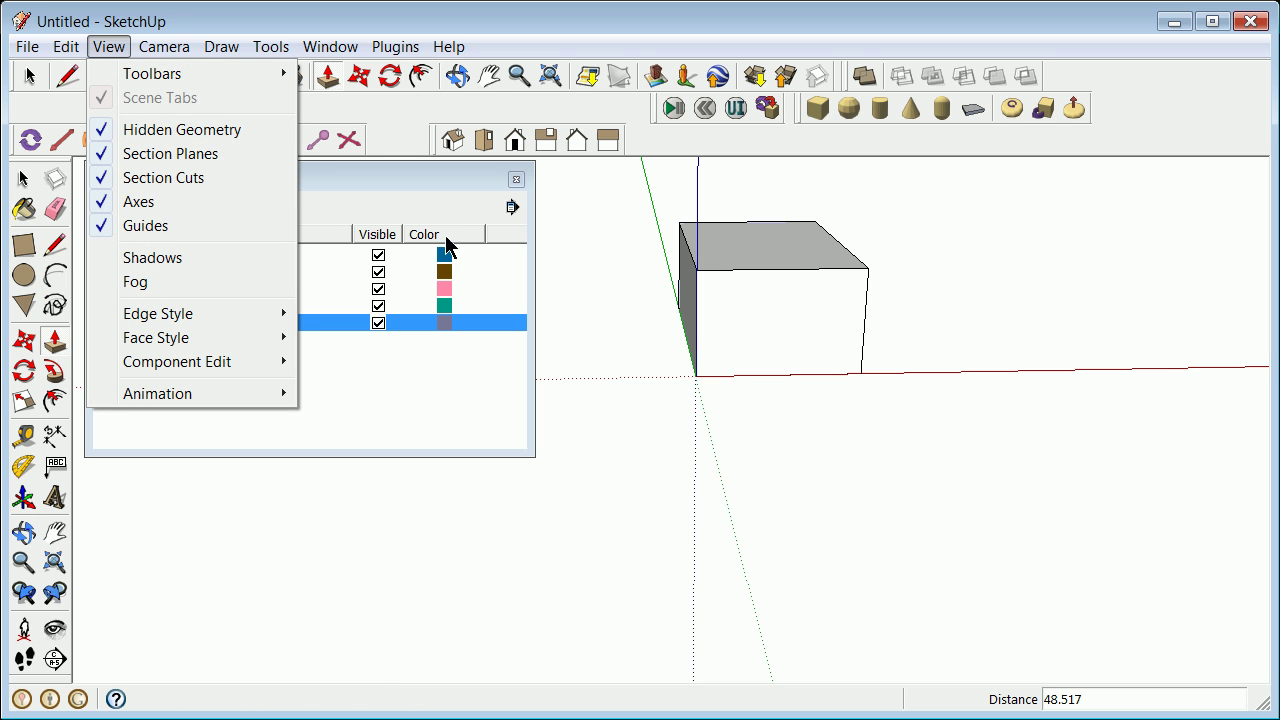
left_click(24, 276)
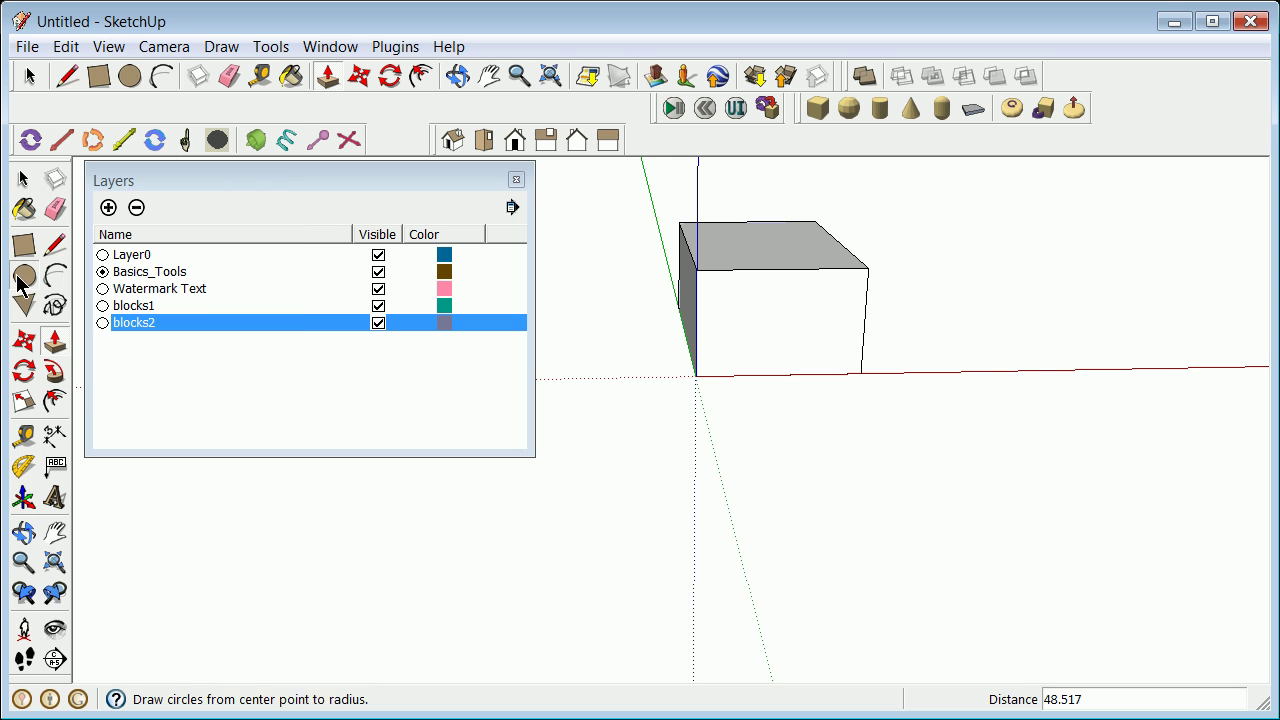
- Draw a circle centred on the red axis beside the box and pull it up into a cylinder
left_click(1012, 370)
left_click(1084, 345)
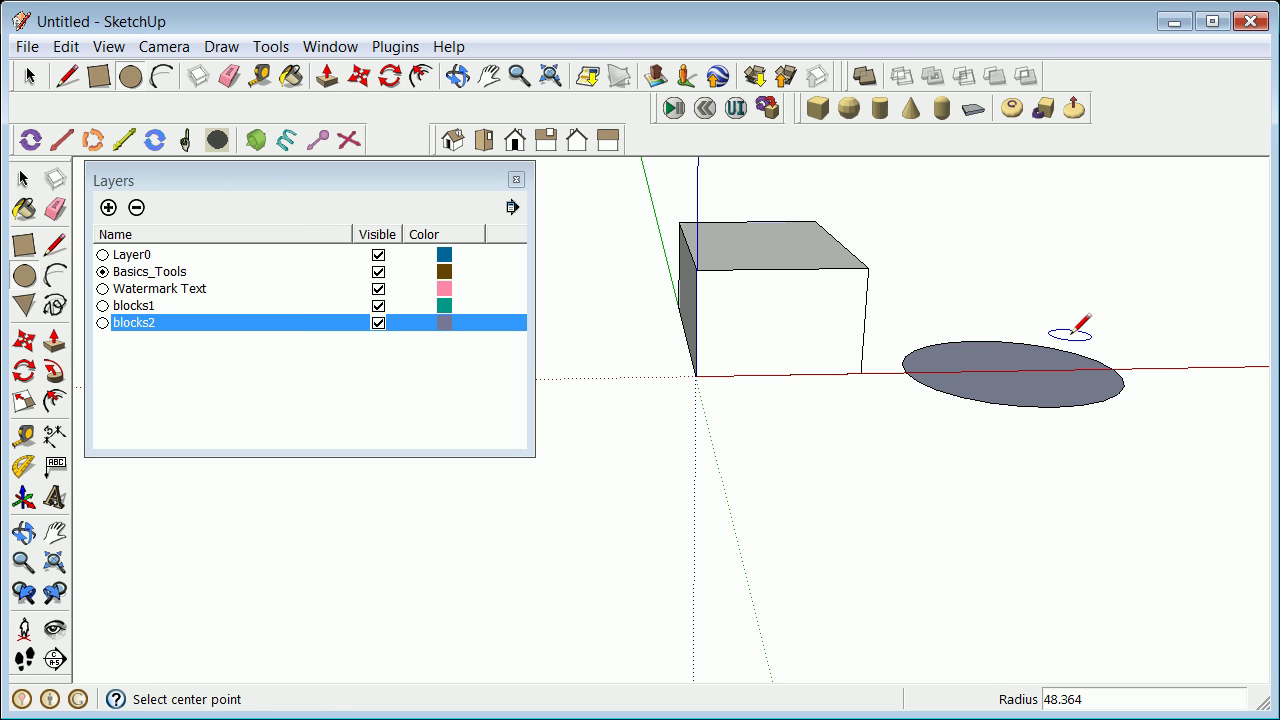
key("p")
left_click(1040, 350)
left_click(1045, 195)
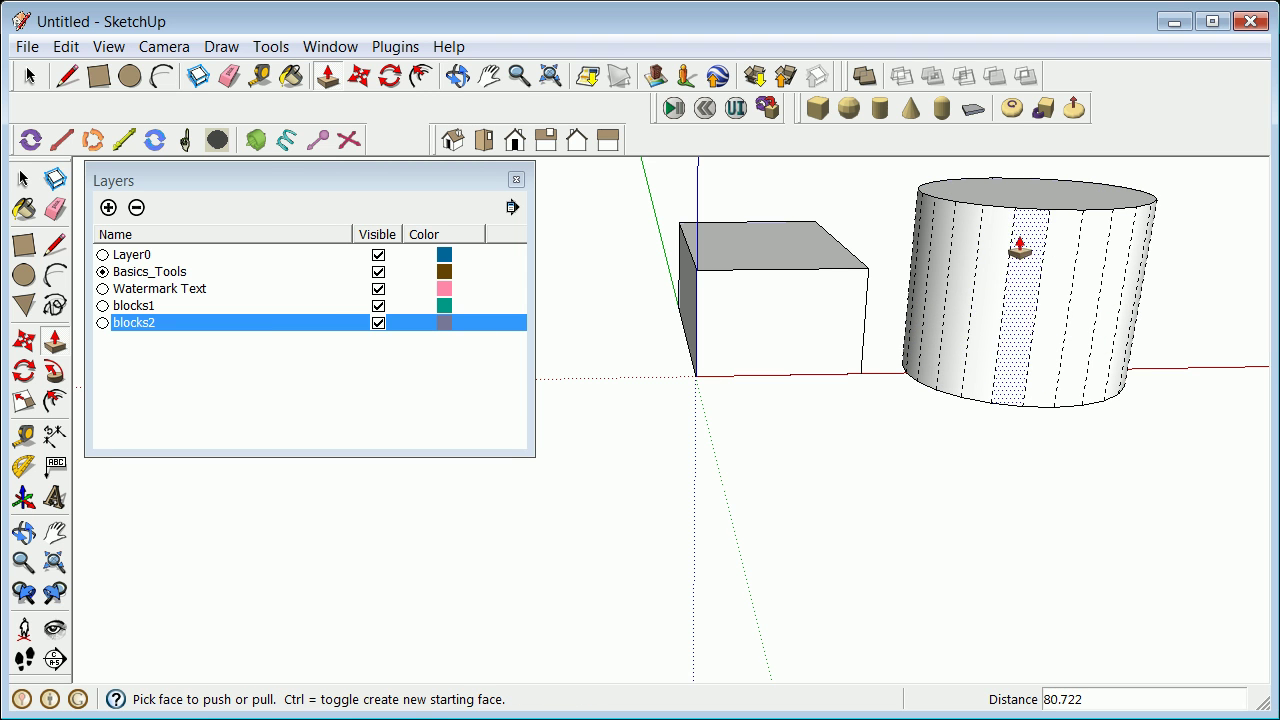
- Orbit around the box and cylinder to inspect them from above and the front
left_click(24, 535)
left_click_drag(1034, 347, 881, 507)
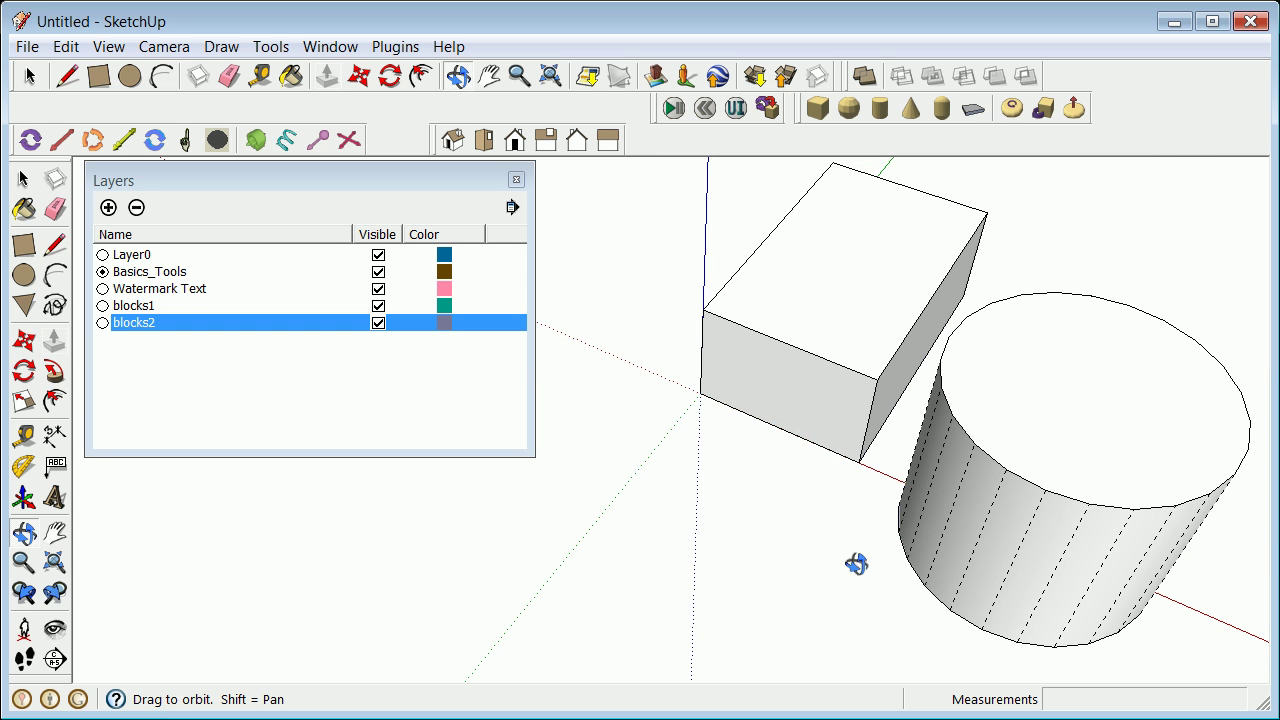
left_click_drag(856, 564, 1006, 437)
left_click_drag(903, 400, 897, 351)
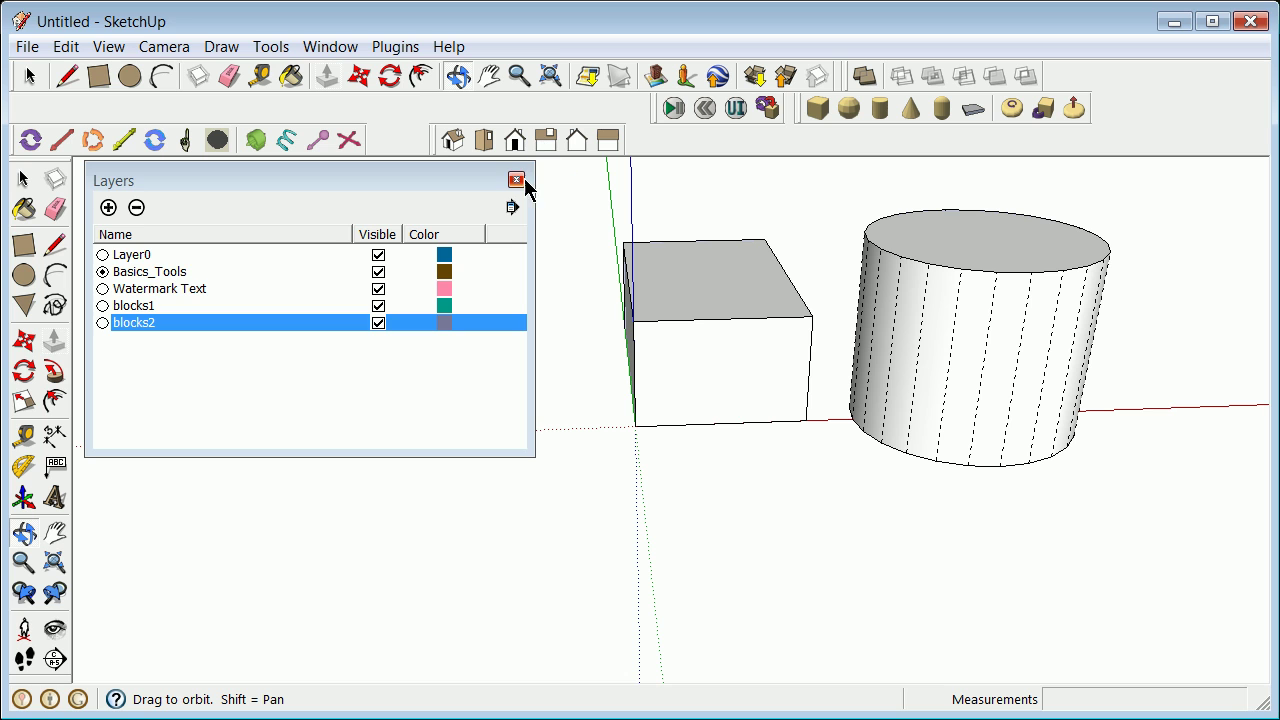
- Close the Layers panel and window-select the whole cylinder
left_click(516, 180)
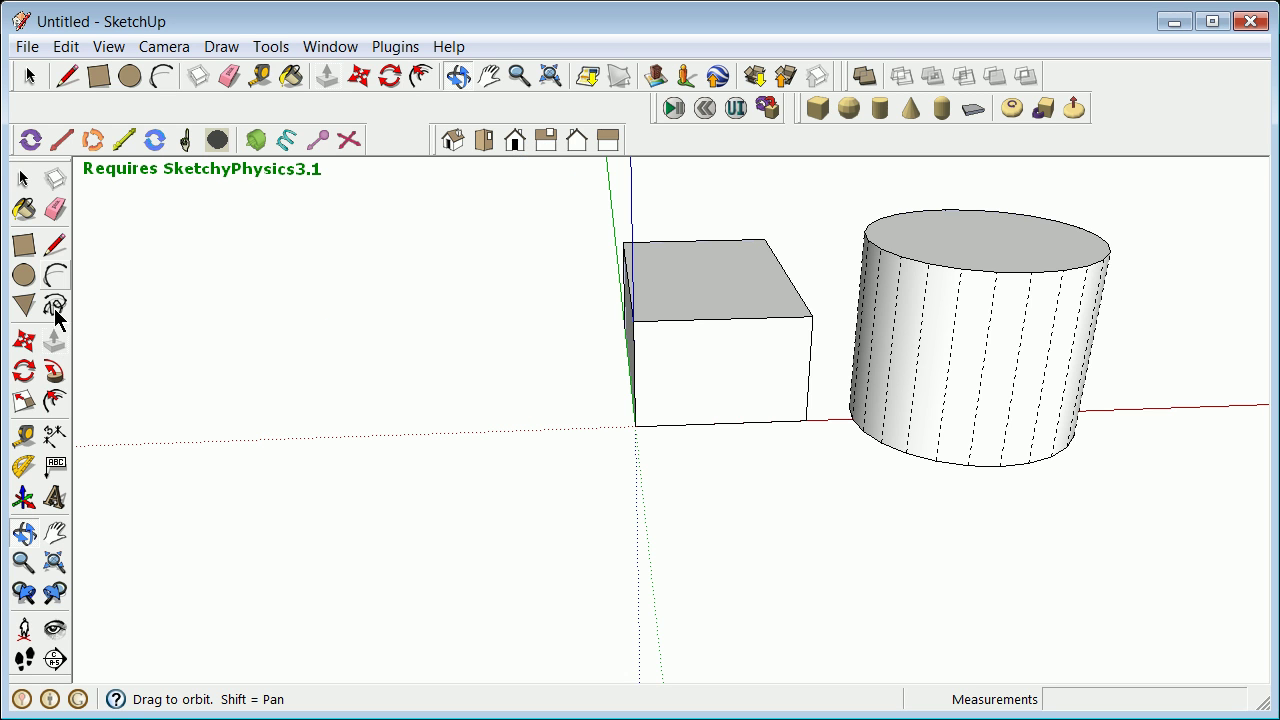
left_click(25, 180)
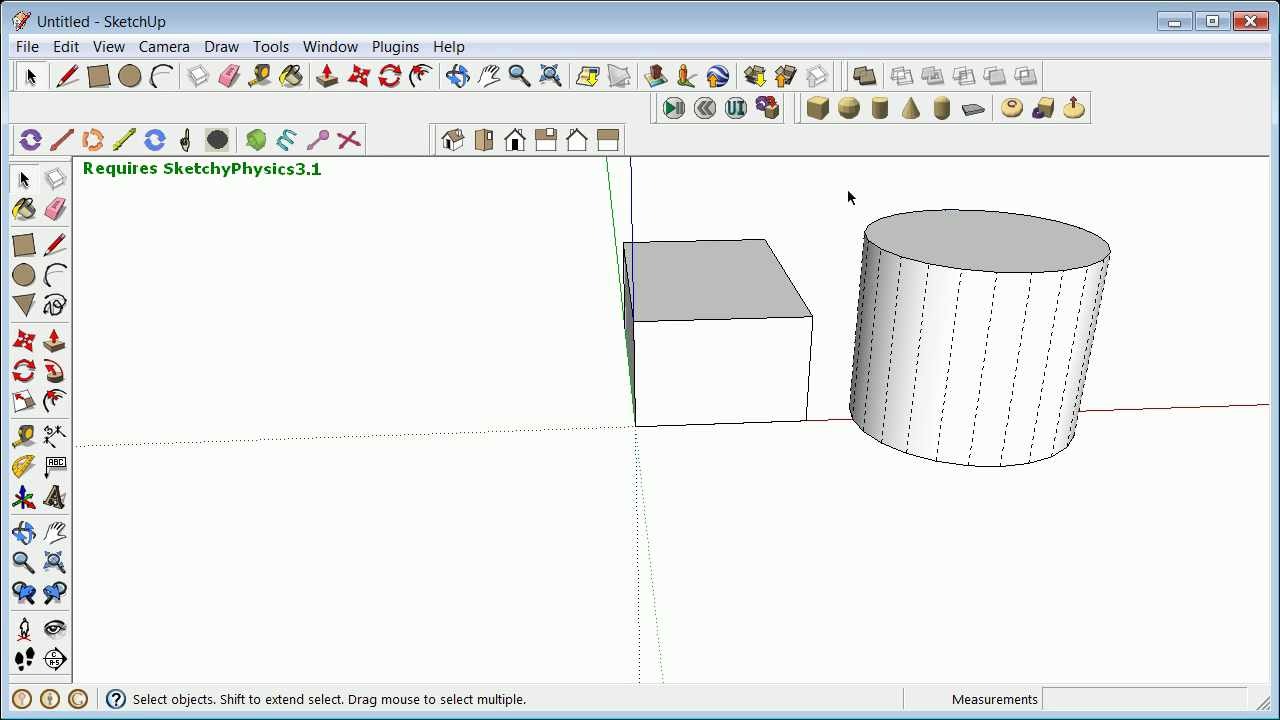
left_click_drag(837, 181, 1148, 518)
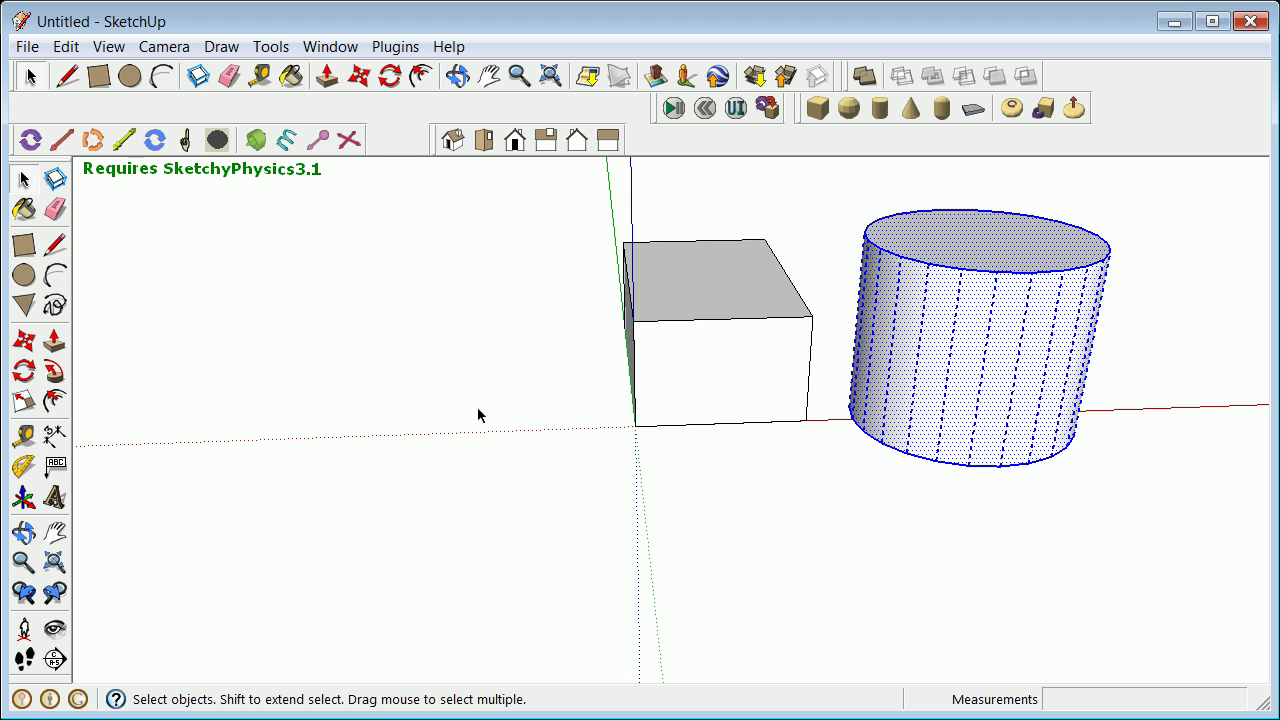
- Make the selected cylinder into a group via the right-click Make Group
left_click(24, 533)
left_click_drag(665, 394, 599, 420)
scroll(601, 412, "down", 3)
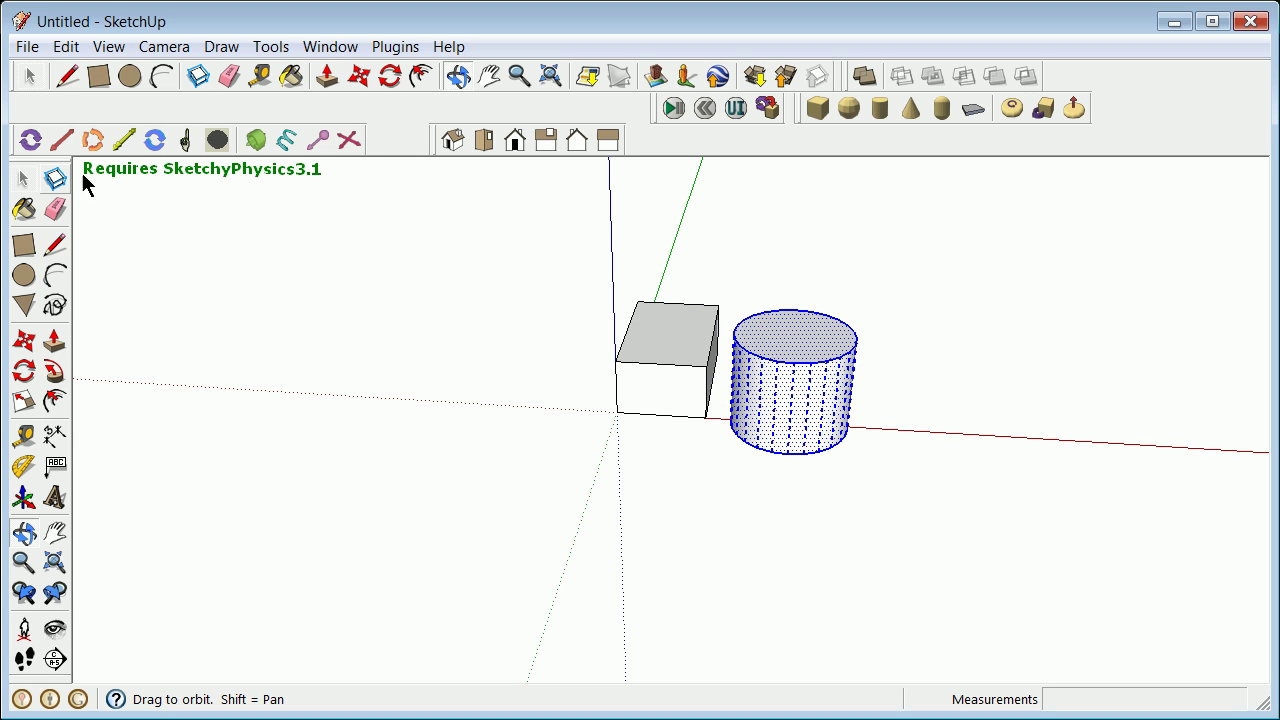
right_click(796, 338)
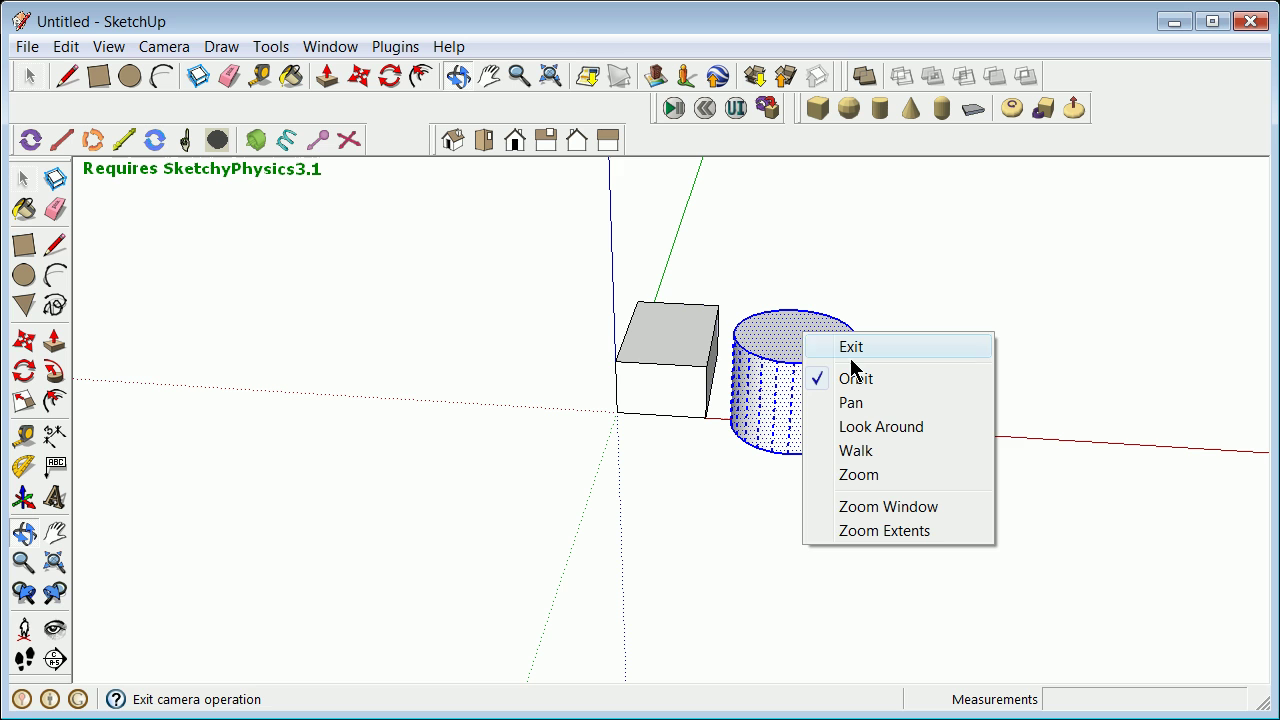
left_click(571, 269)
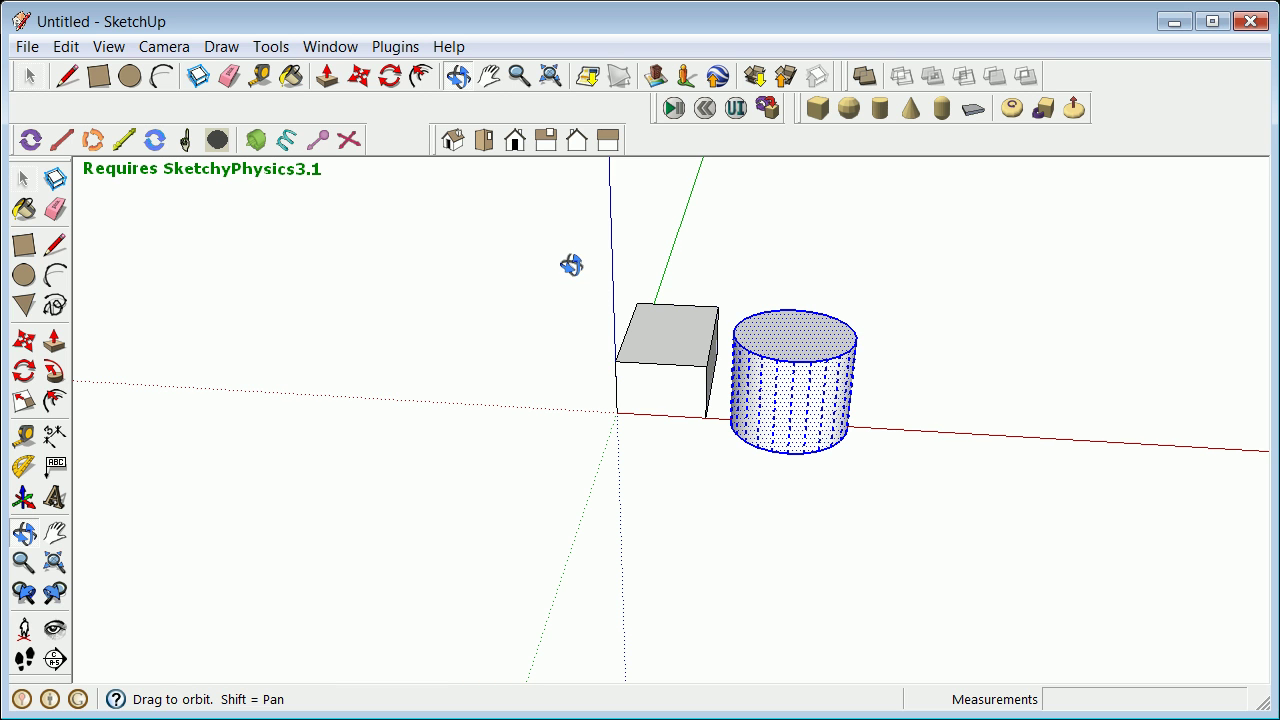
key("space")
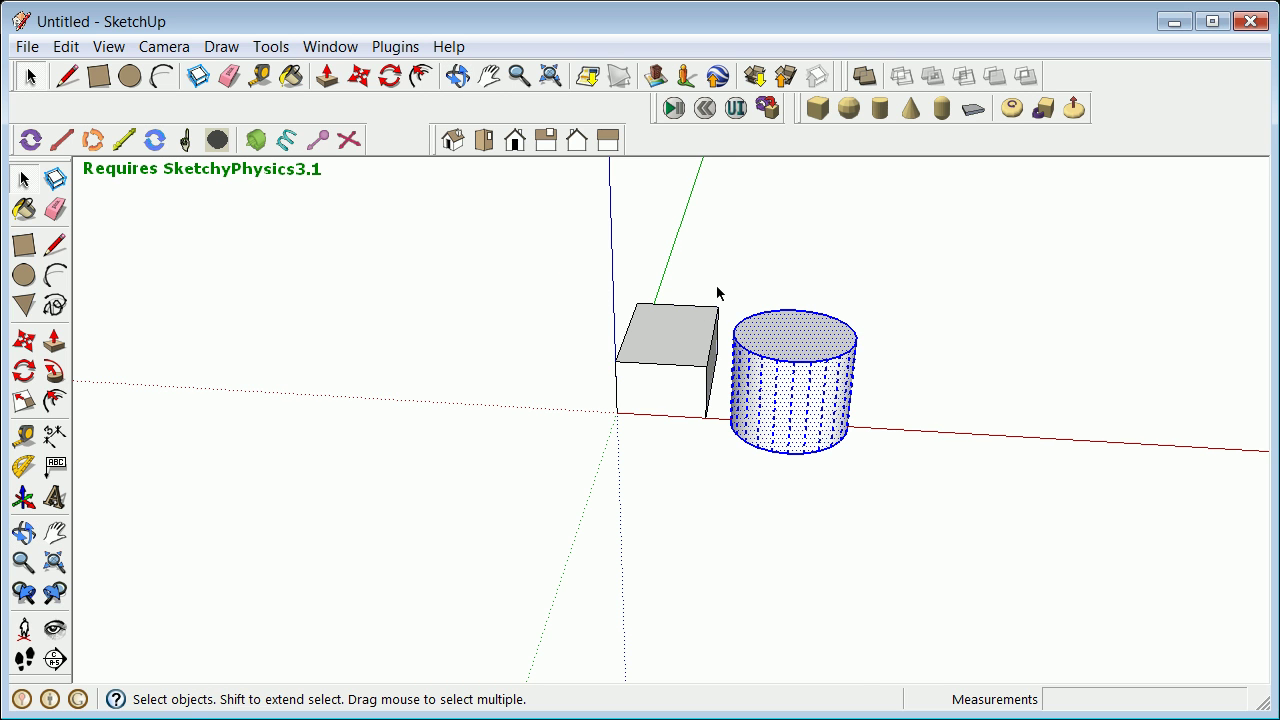
right_click(777, 329)
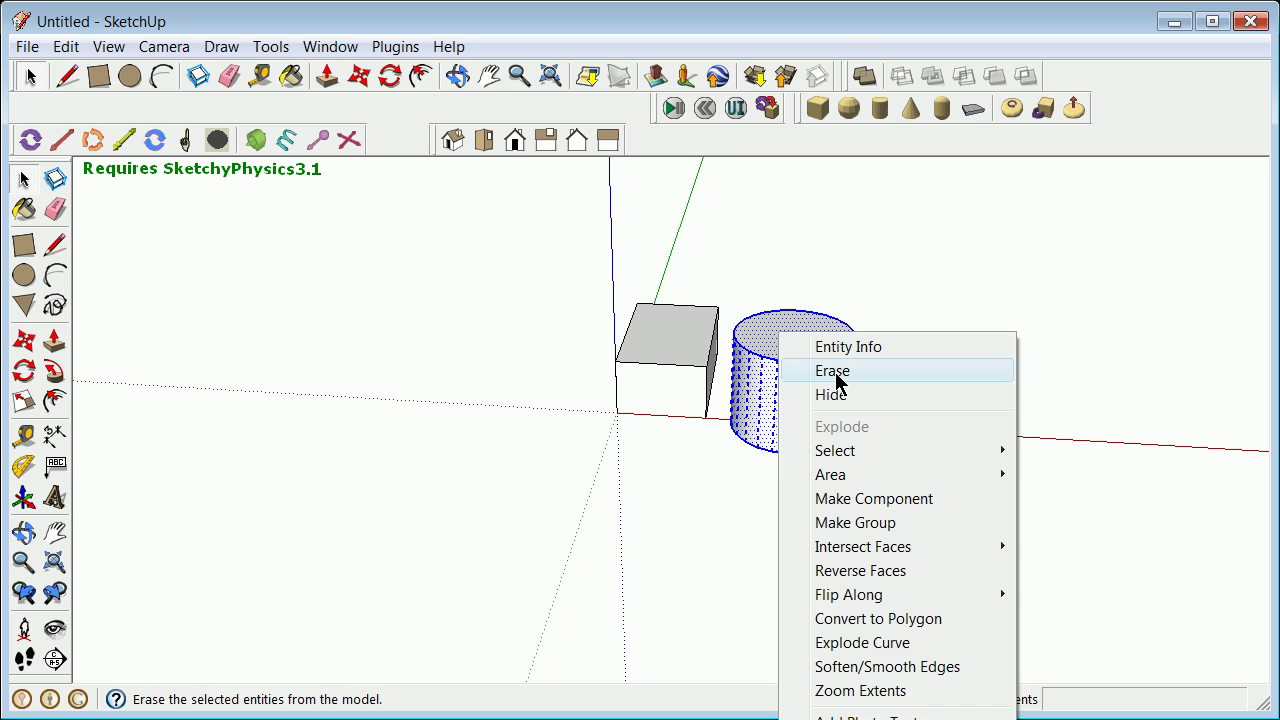
left_click(909, 520)
left_click(871, 309)
- Window-select the whole box and make it a separate group
left_click(686, 337)
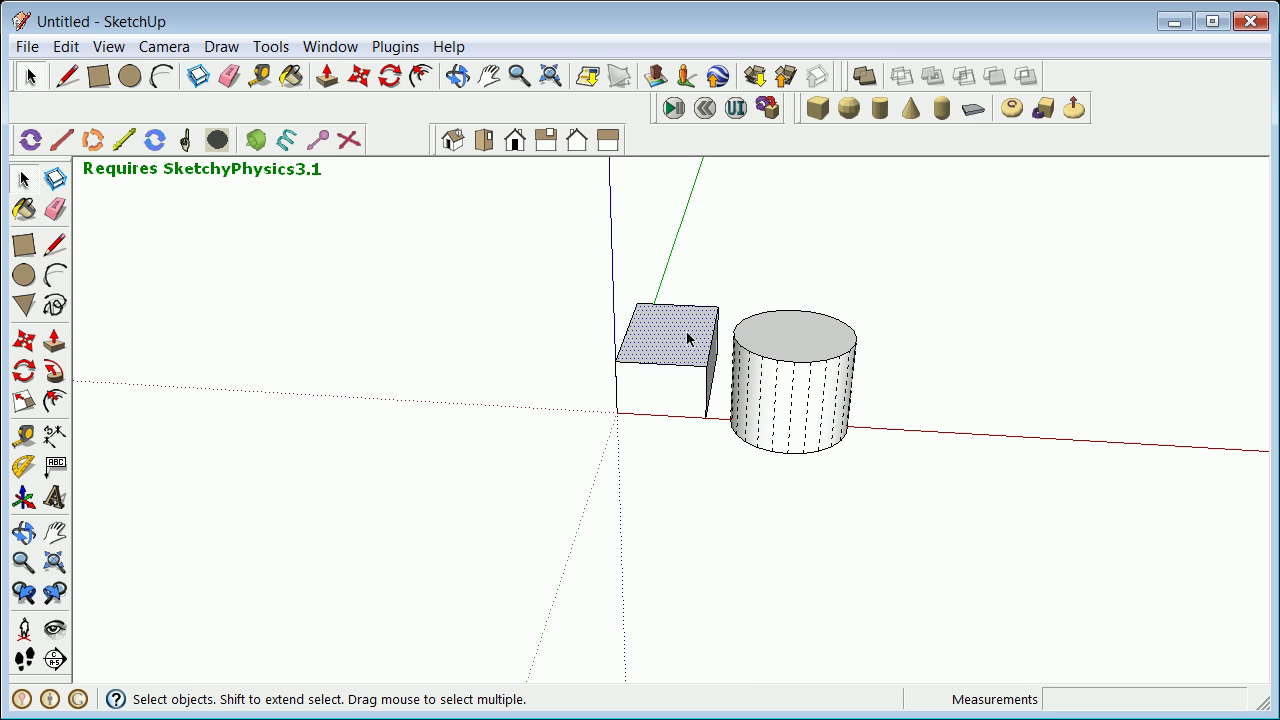
left_click(23, 533)
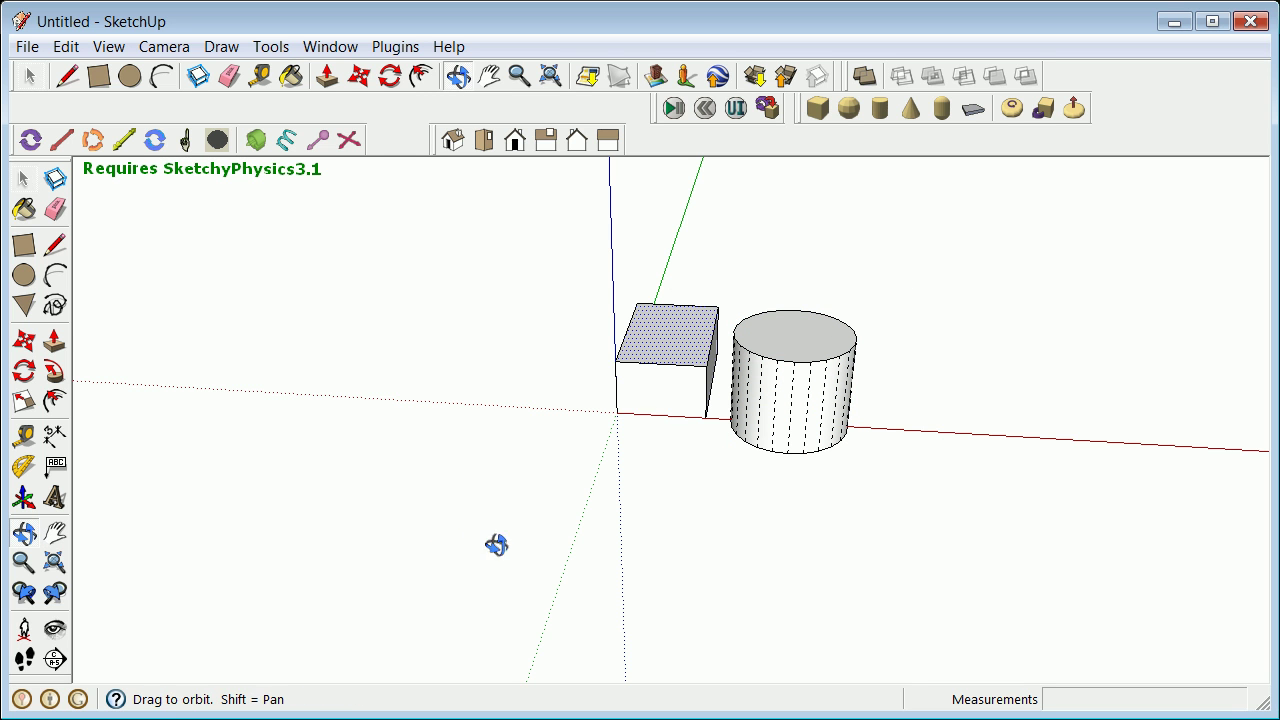
left_click_drag(497, 540, 666, 476)
left_click(24, 180)
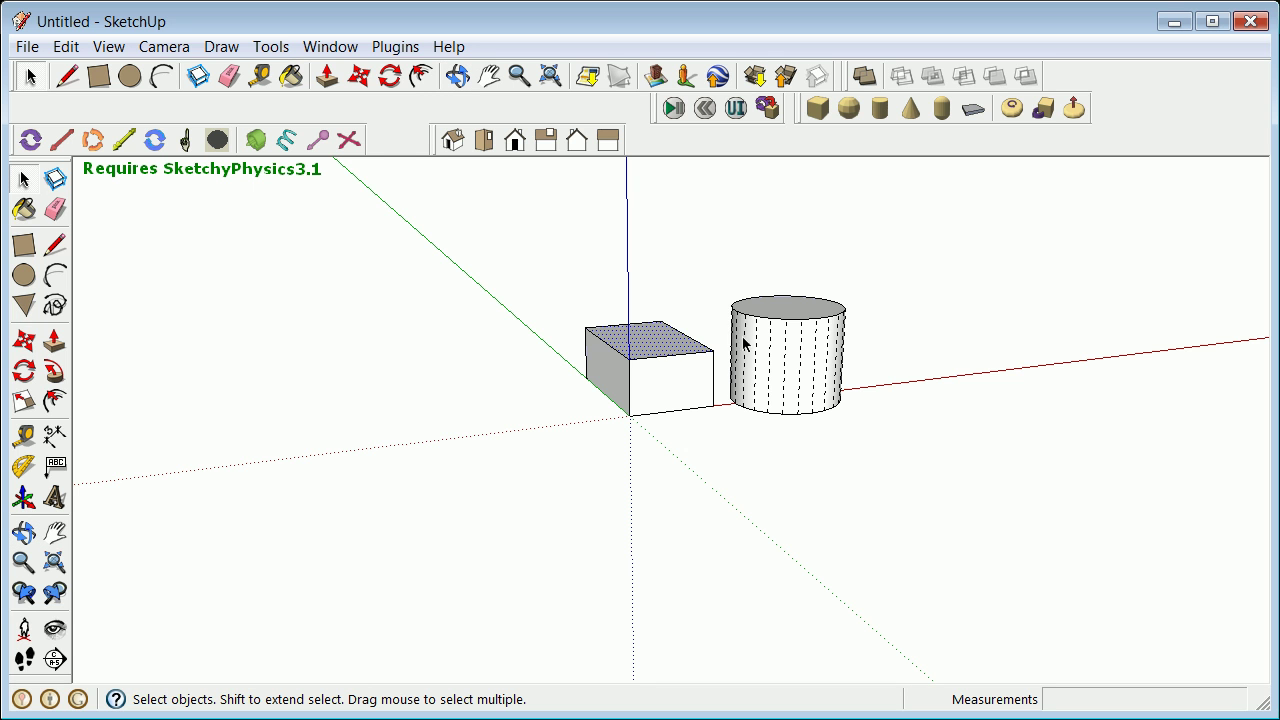
left_click(517, 314)
left_click_drag(539, 278, 742, 470)
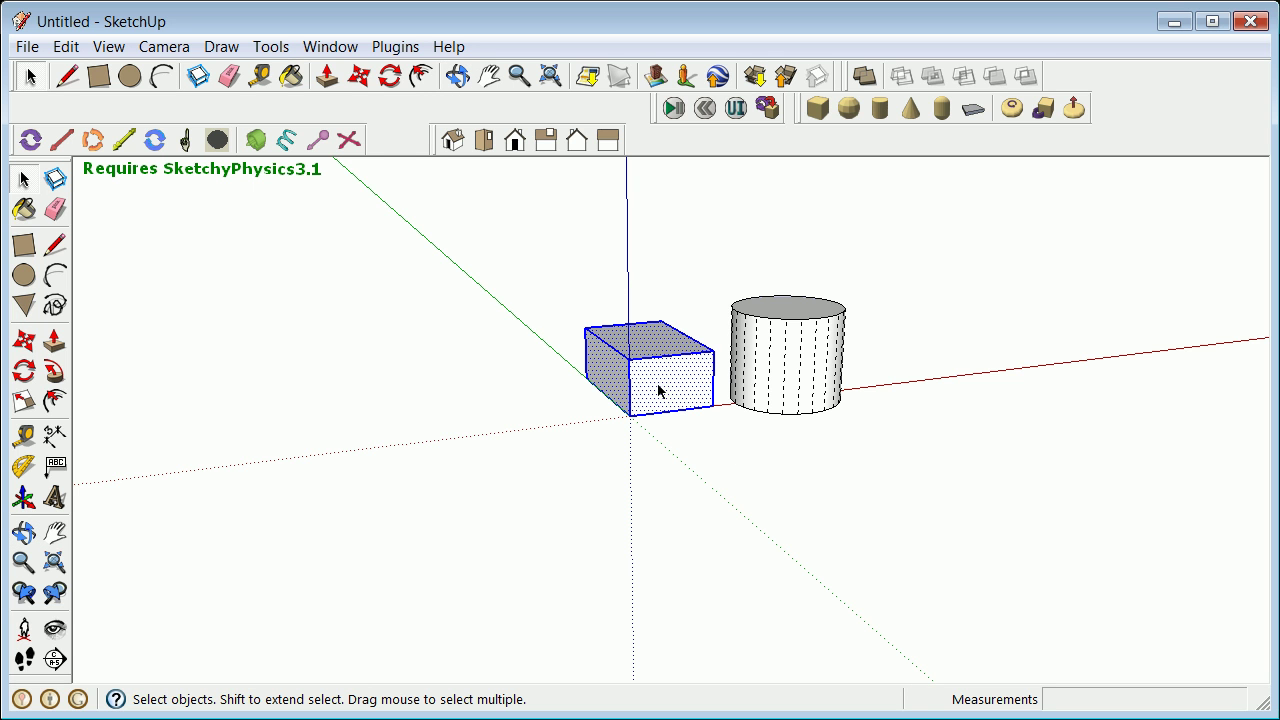
right_click(690, 375)
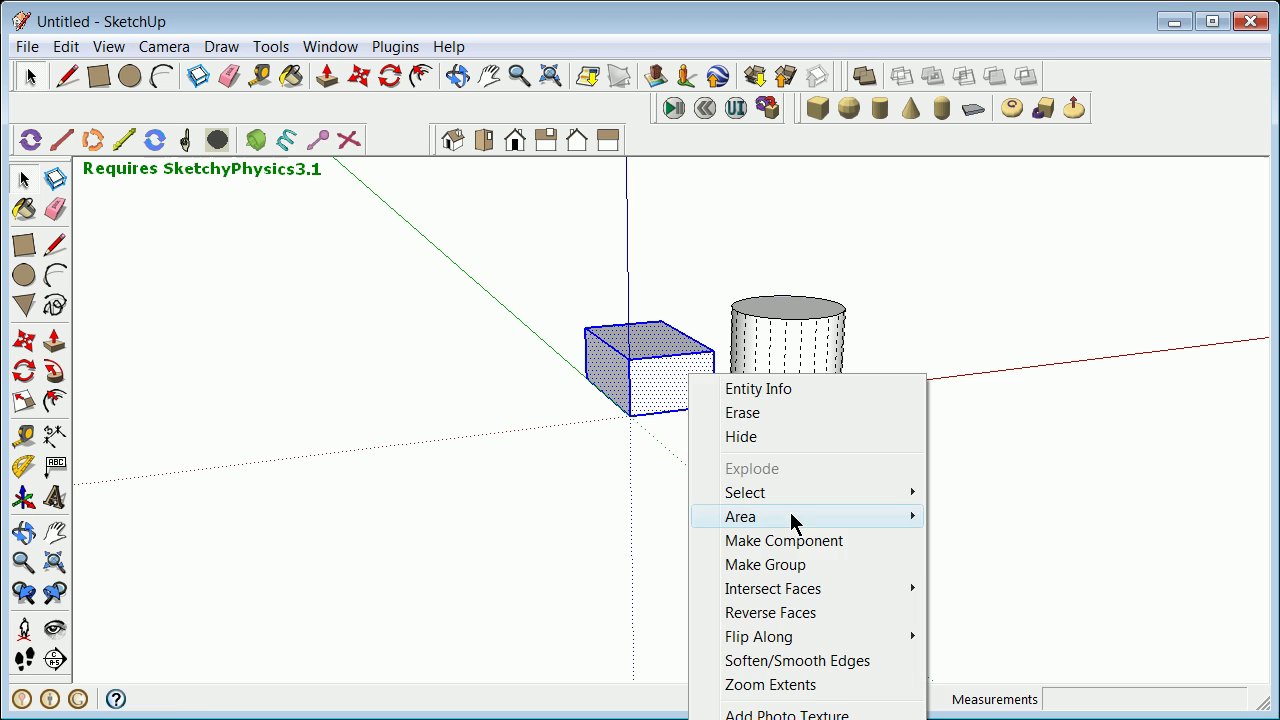
left_click(790, 566)
left_click(899, 311)
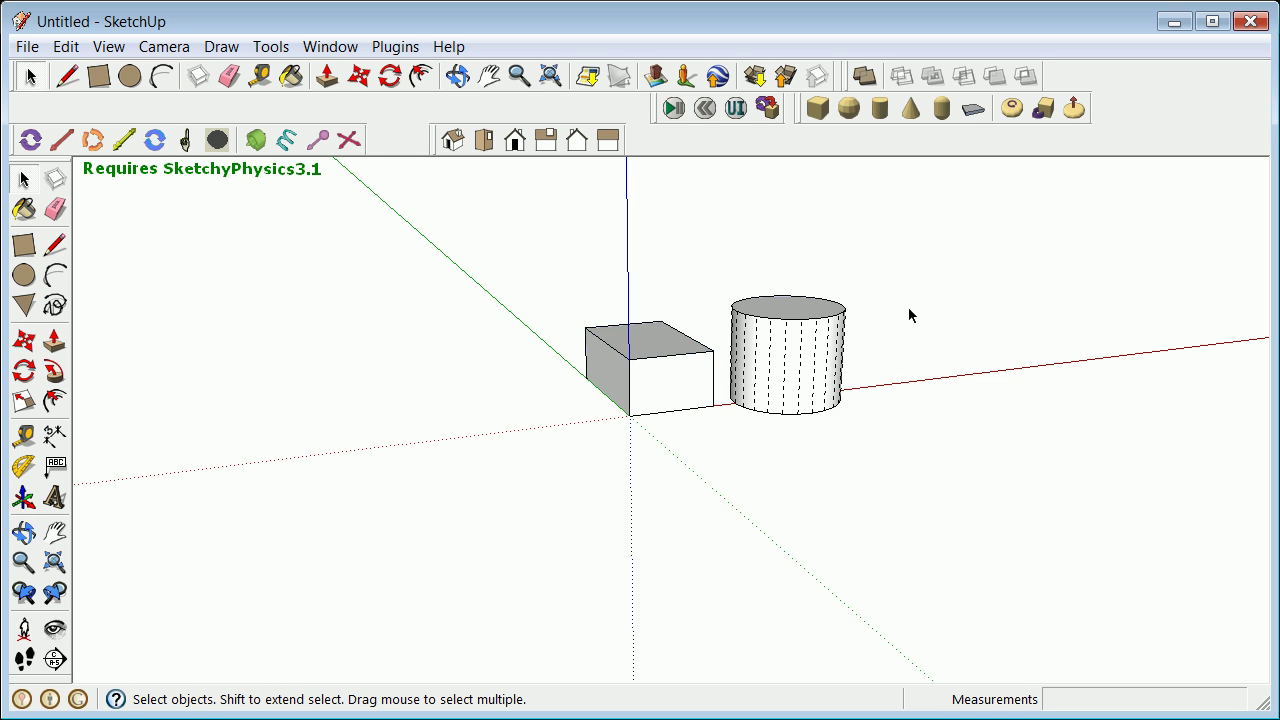
- Scroll forward to zoom in on the box and grouped cylinder
scroll(938, 268, "up", 5)
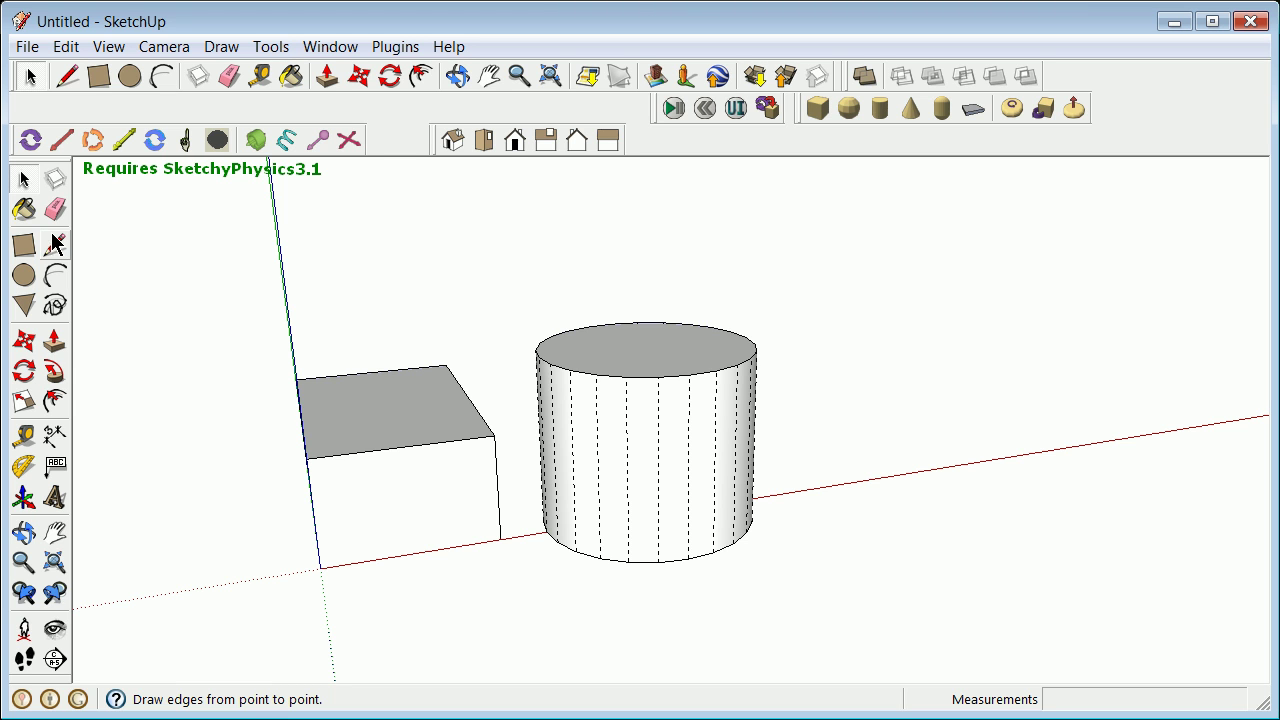
- Draw a line from the cylinder's top-rim endpoint to the axes origin
left_click(56, 244)
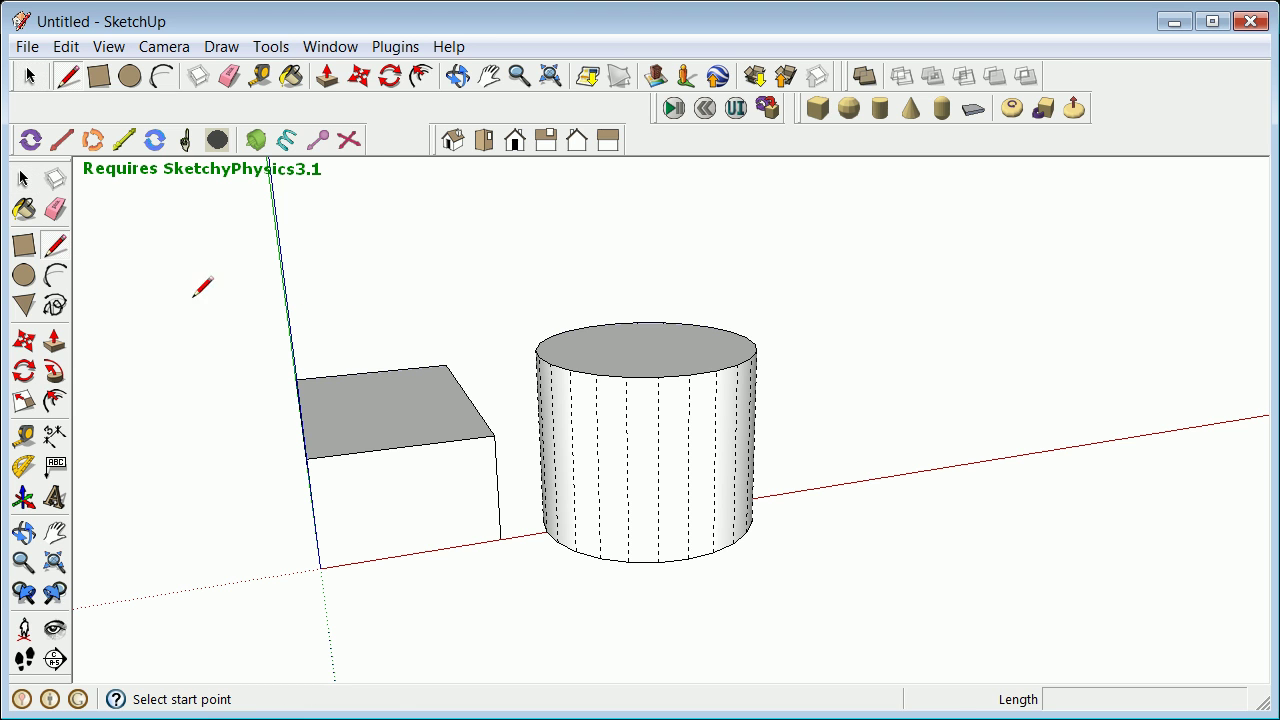
left_click(754, 344)
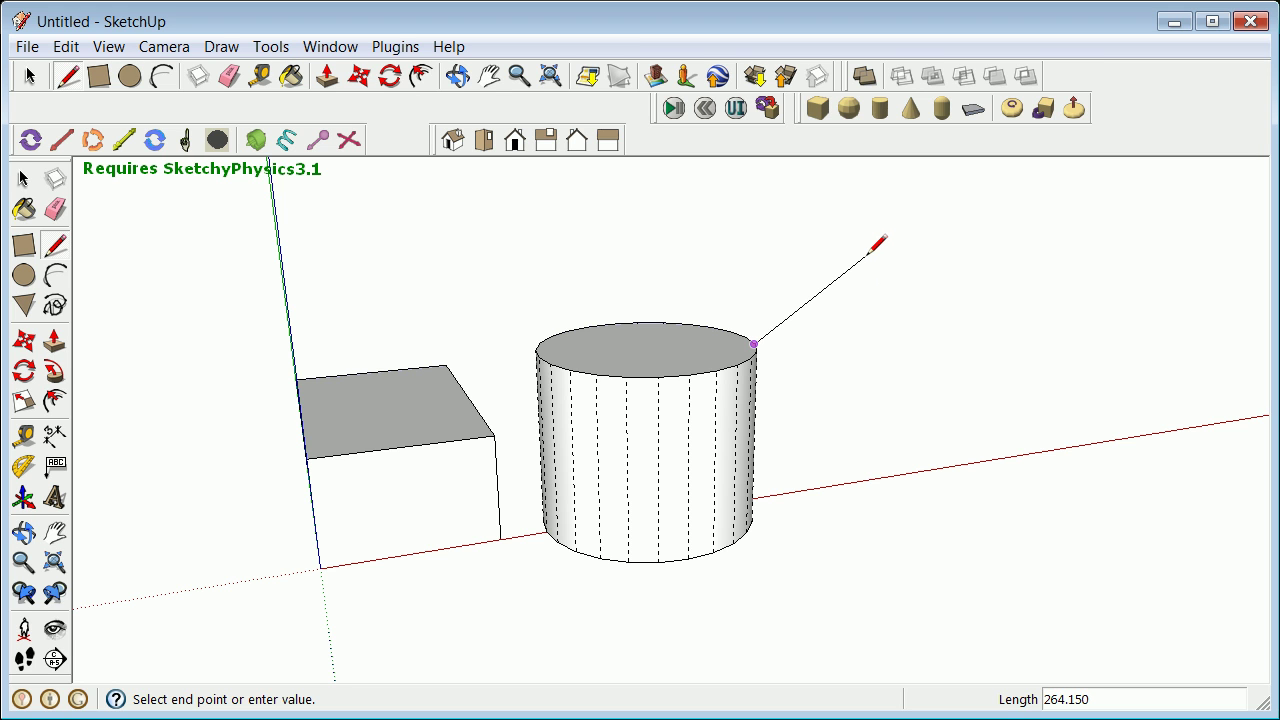
key("BackSpace")
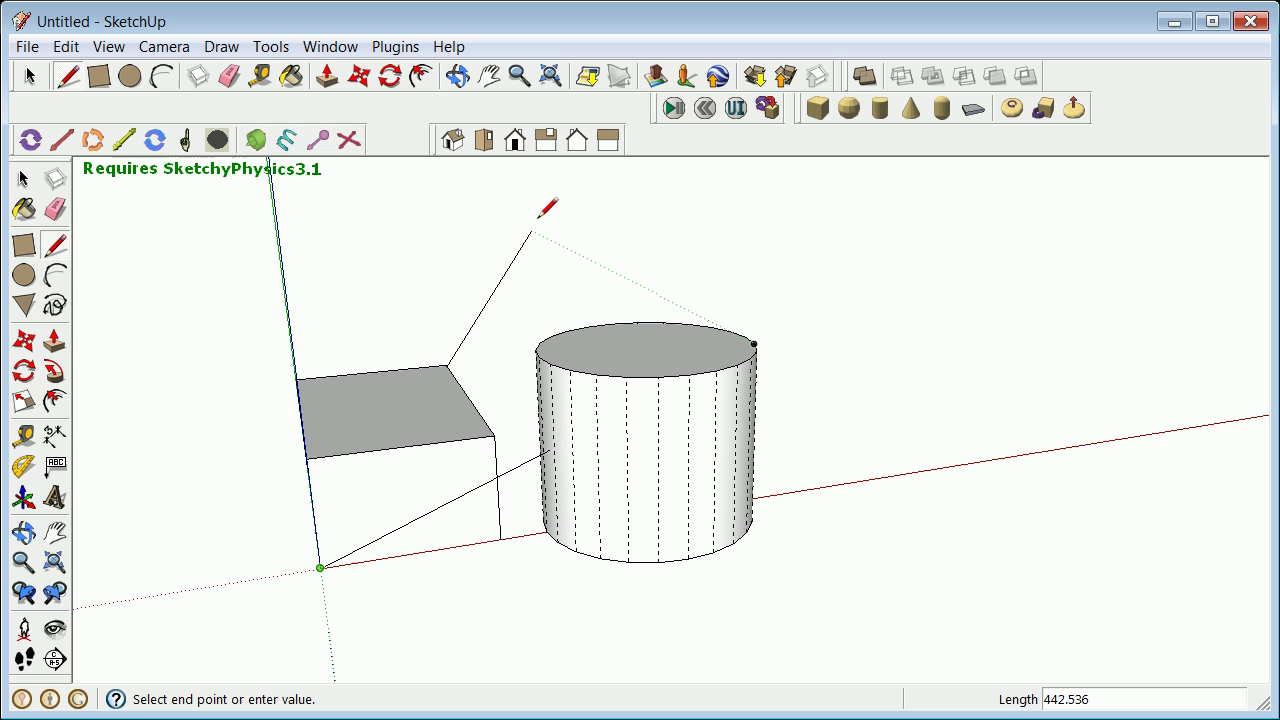
type("[")
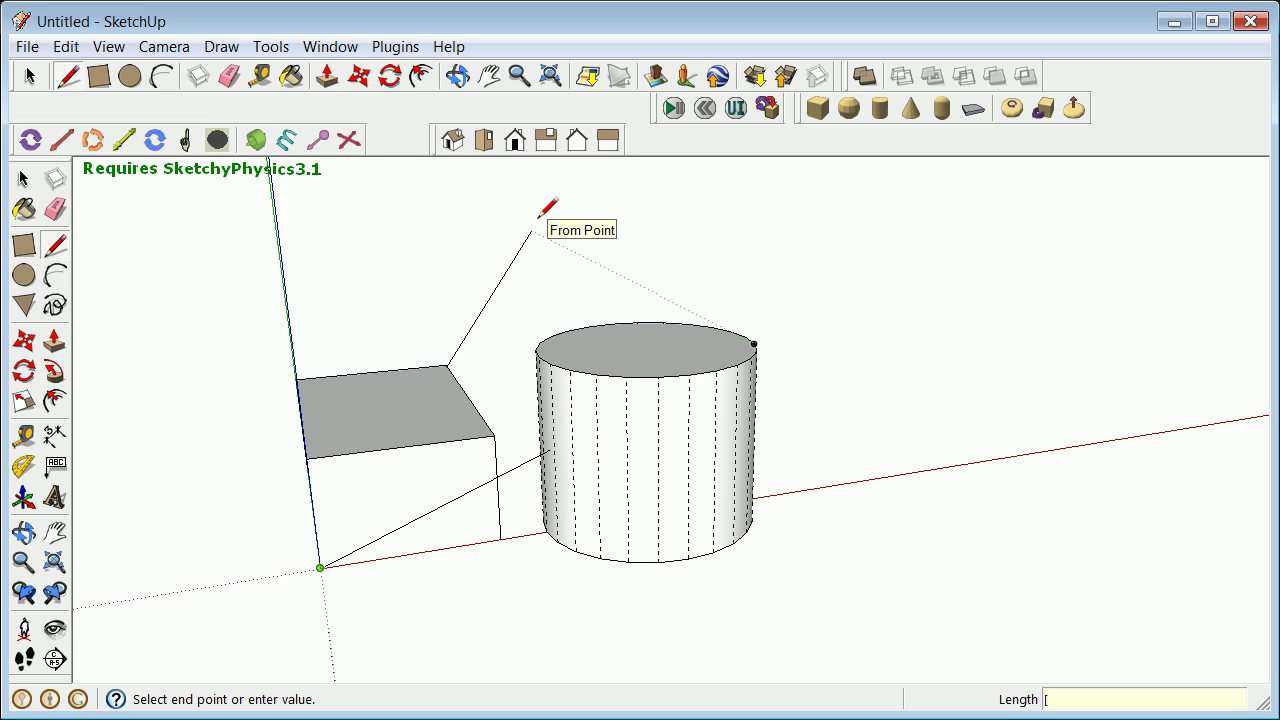
type("10,1")
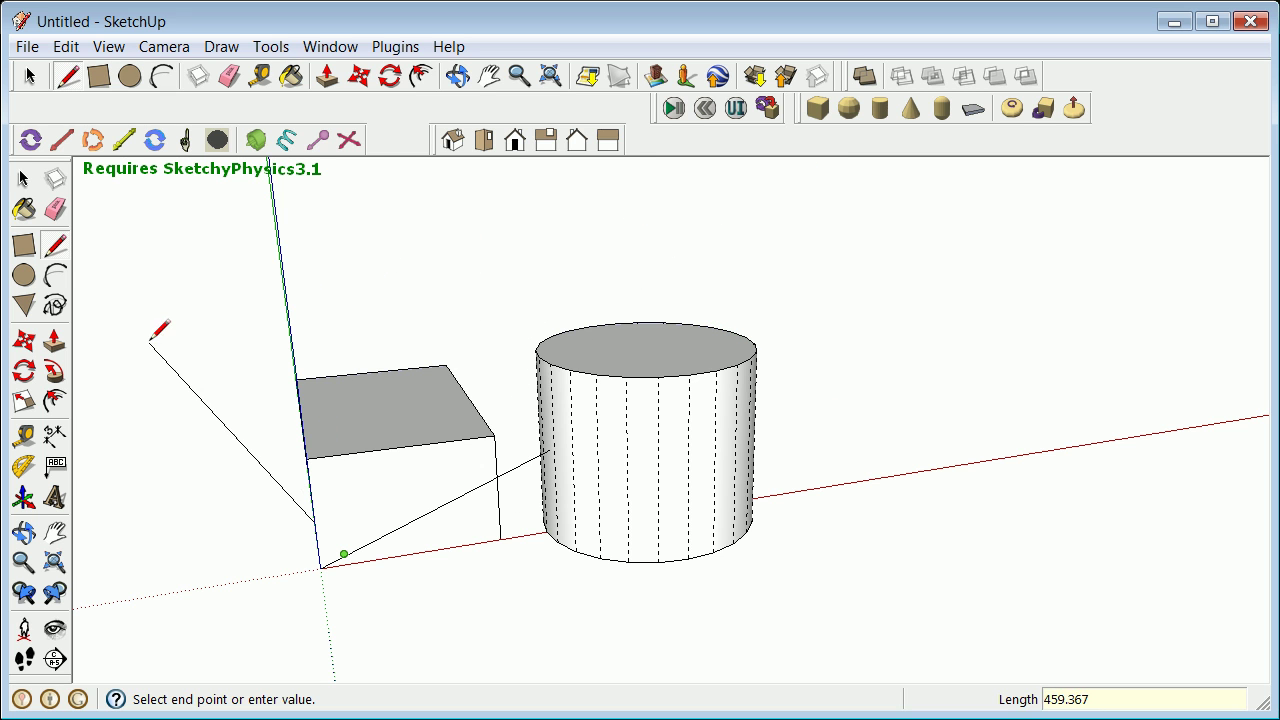
left_click(158, 375)
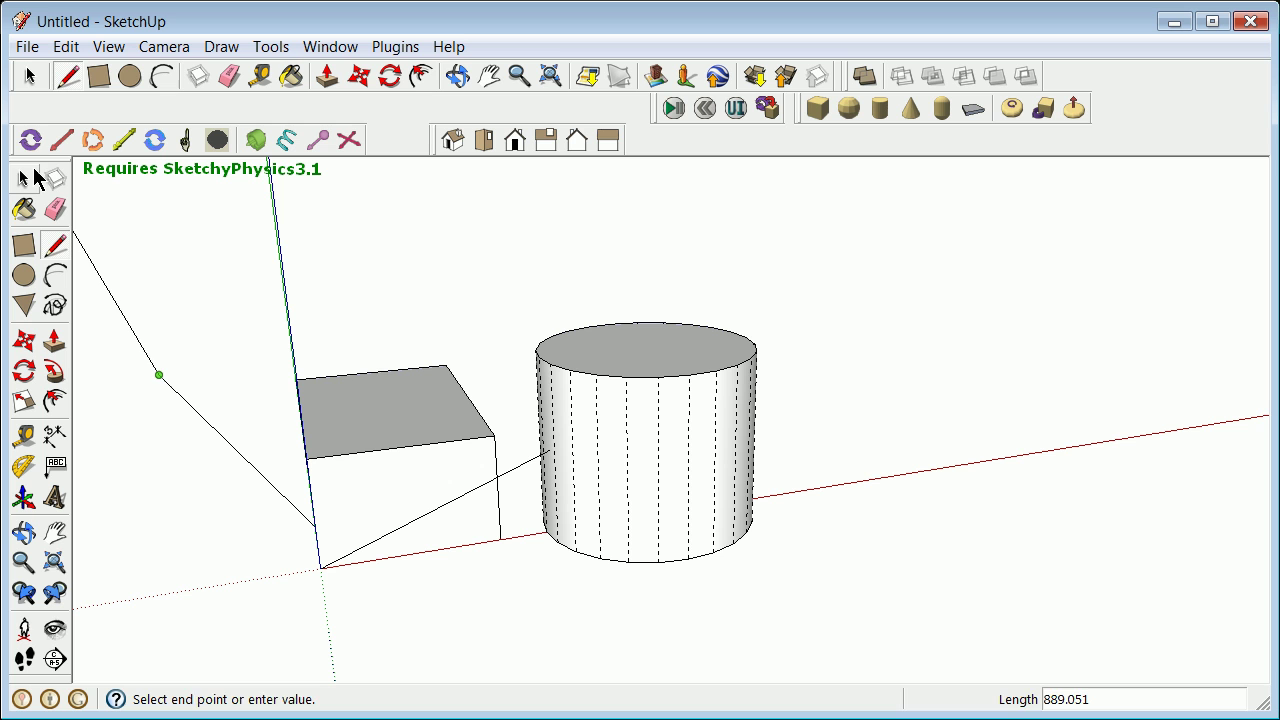
left_click(26, 182)
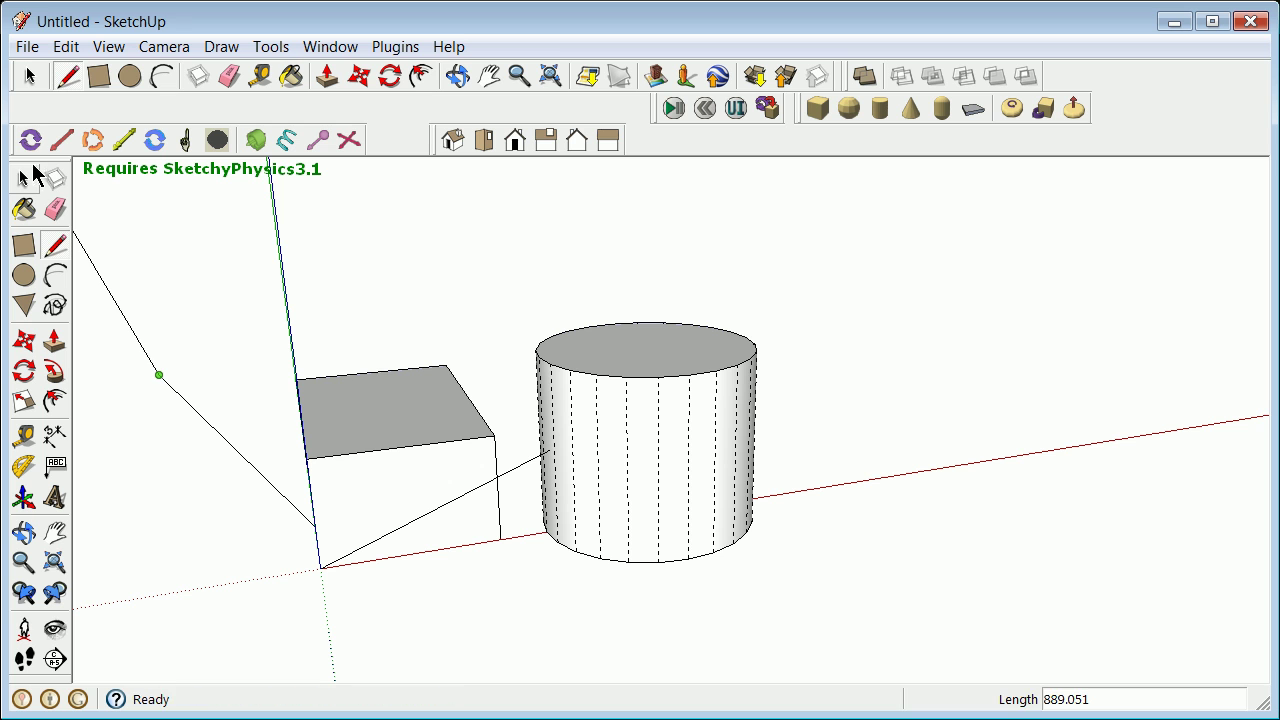
left_click(175, 392)
right_click(176, 392)
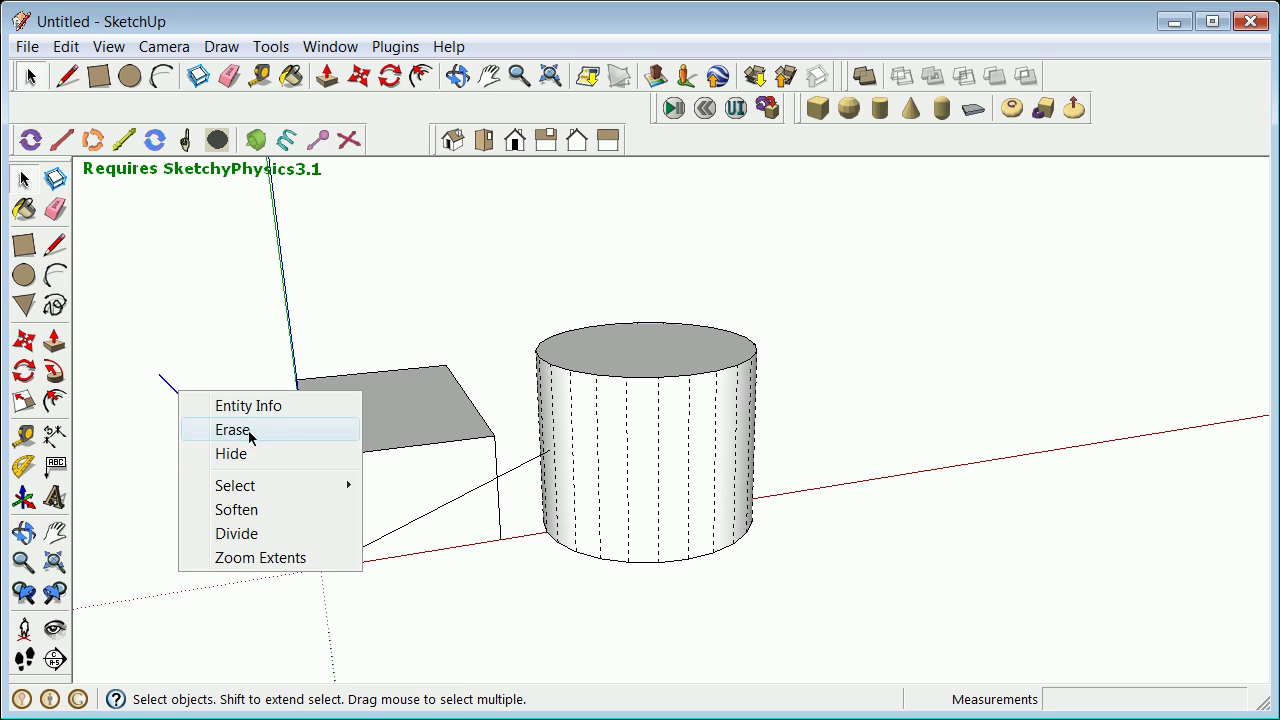
left_click(248, 430)
- Orbit and zoom out to frame the box and cylinder
left_click(24, 533)
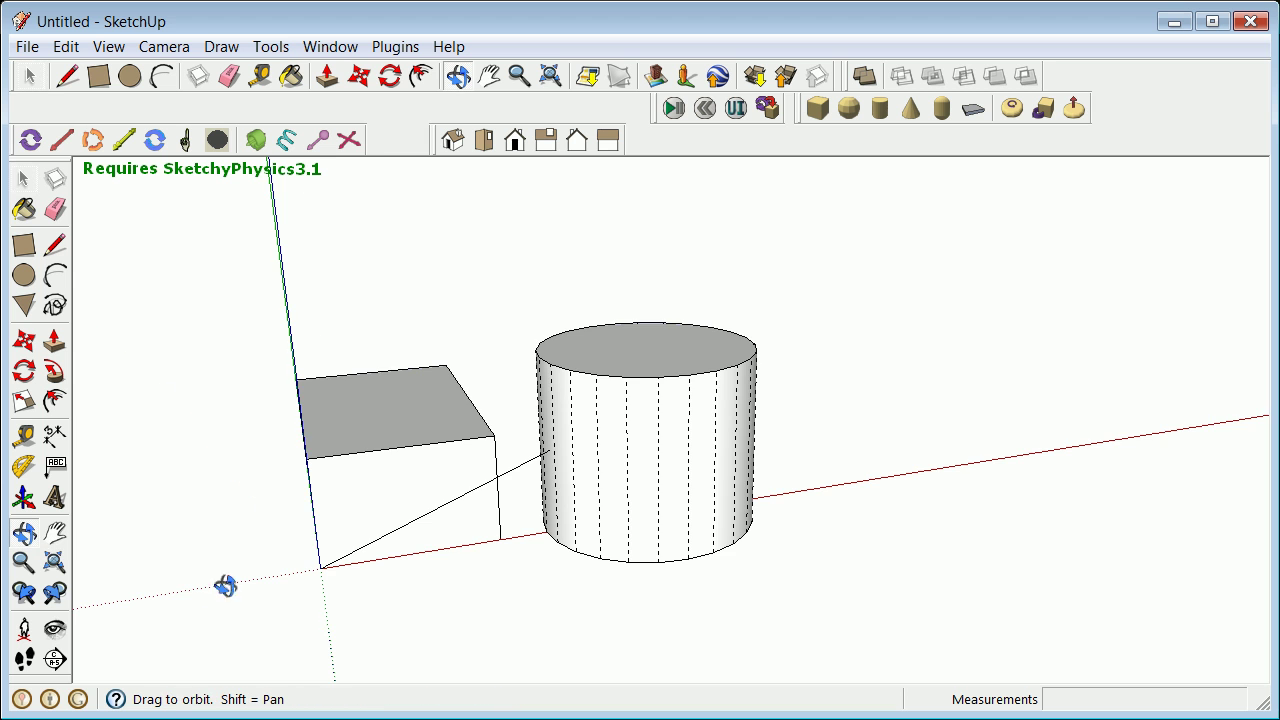
left_click_drag(225, 587, 608, 265)
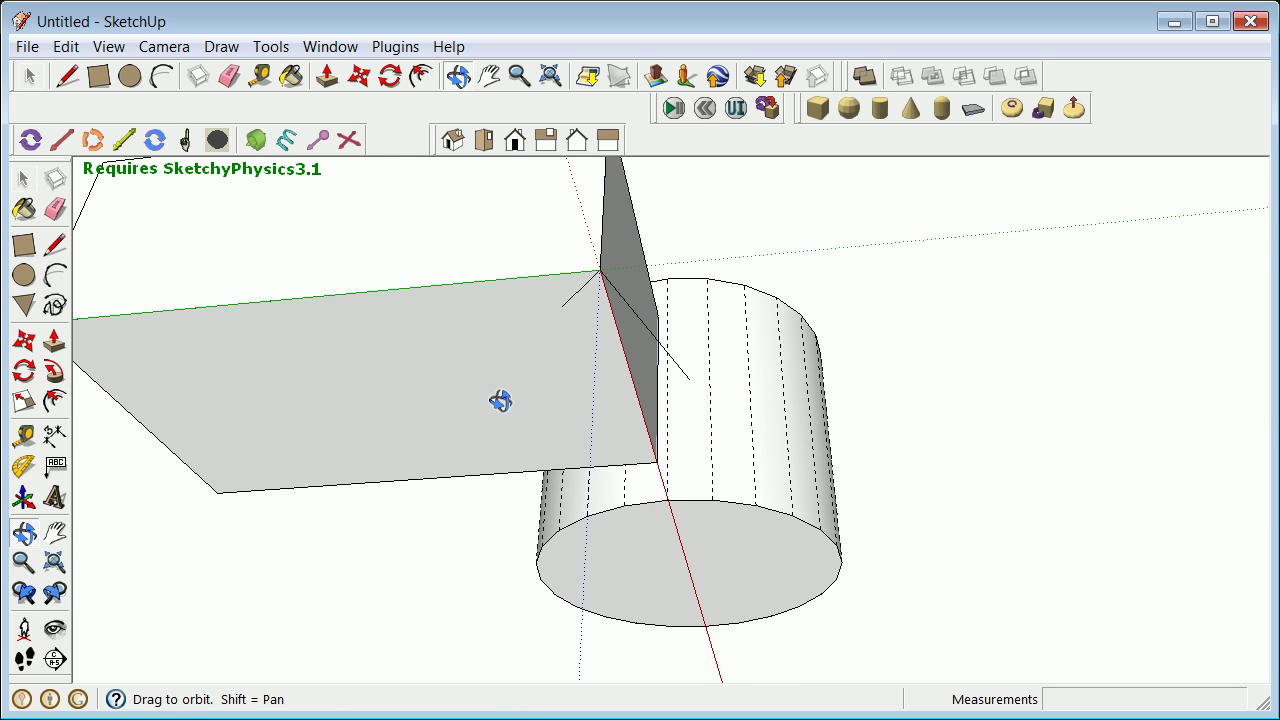
left_click_drag(520, 391, 626, 340)
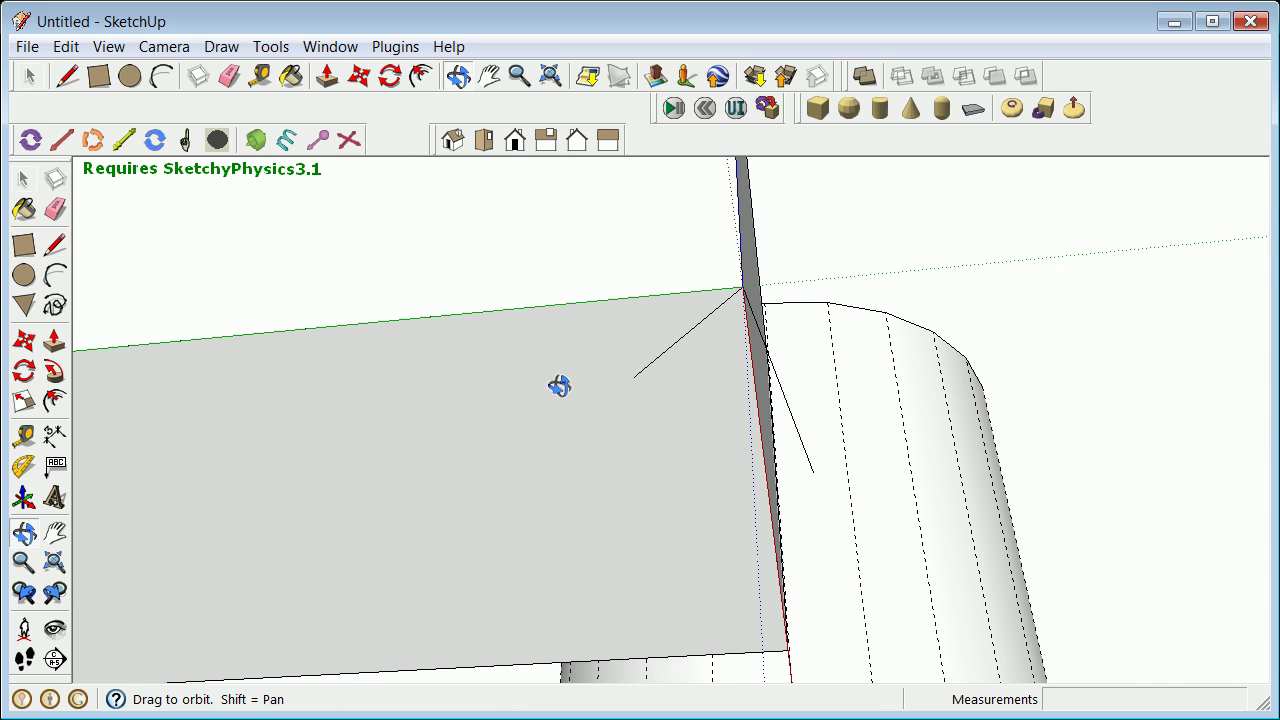
left_click_drag(559, 386, 623, 411)
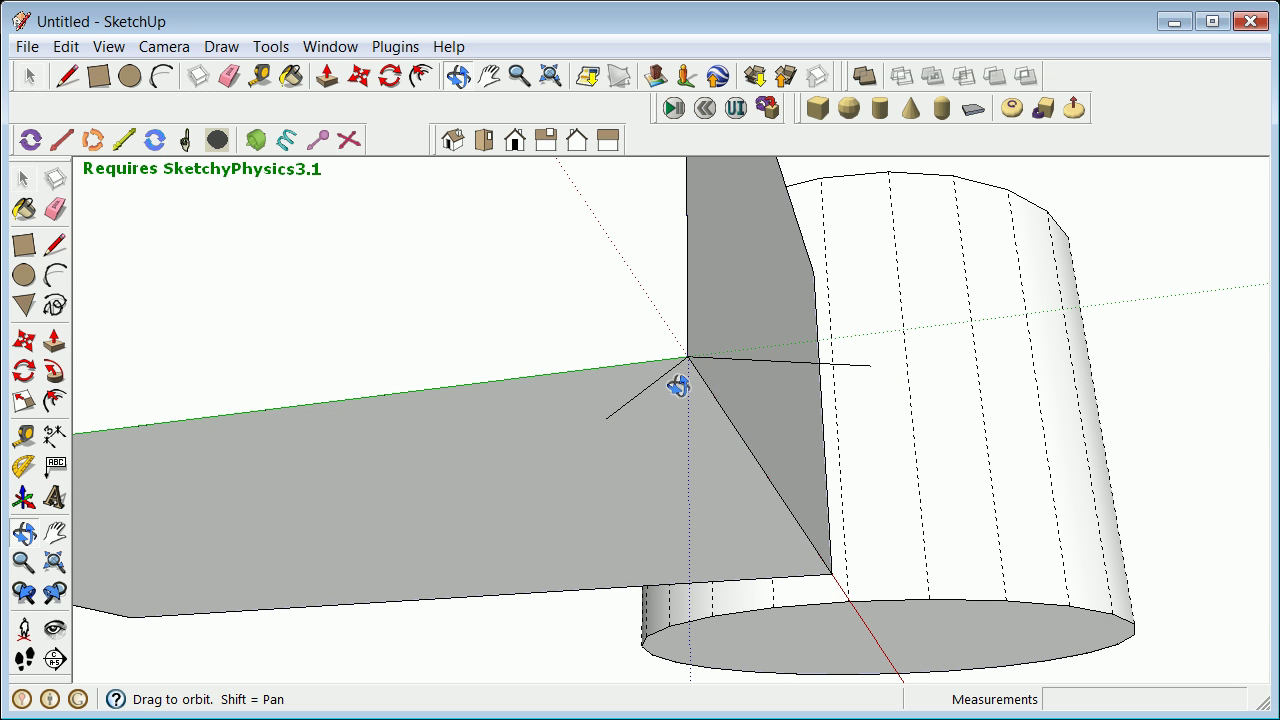
left_click_drag(526, 403, 528, 409)
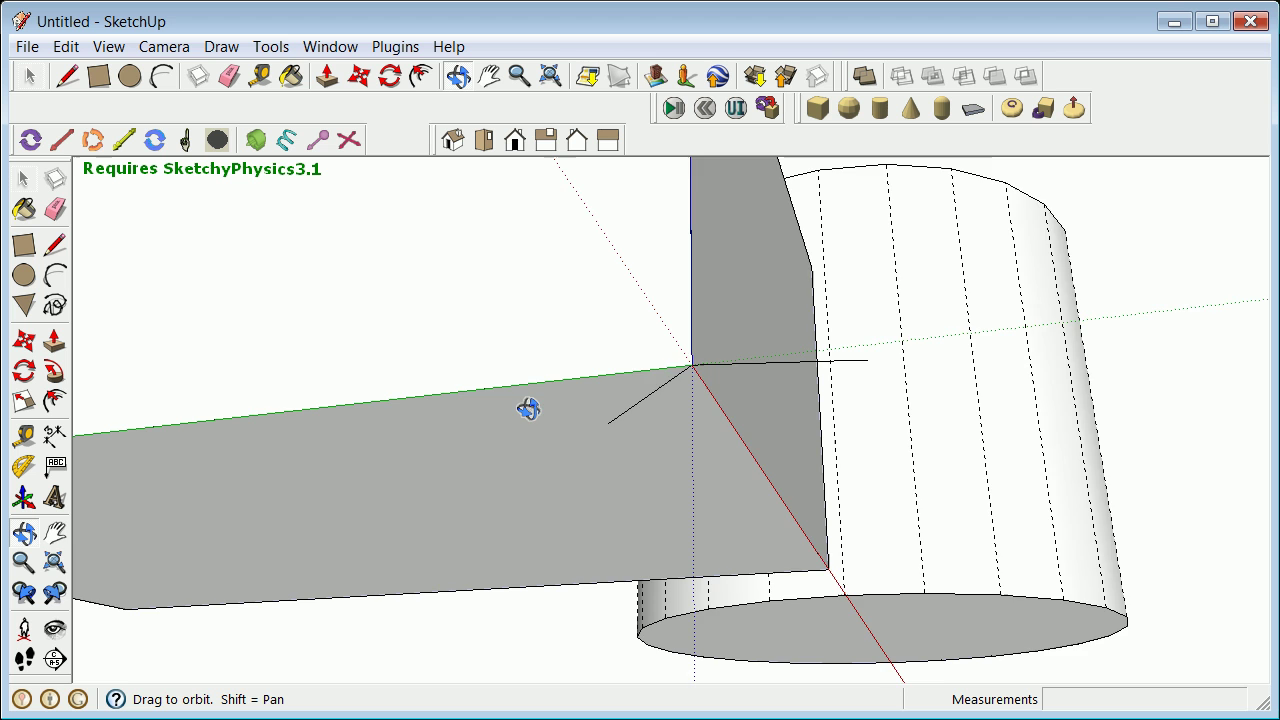
scroll(528, 409, "down", 2)
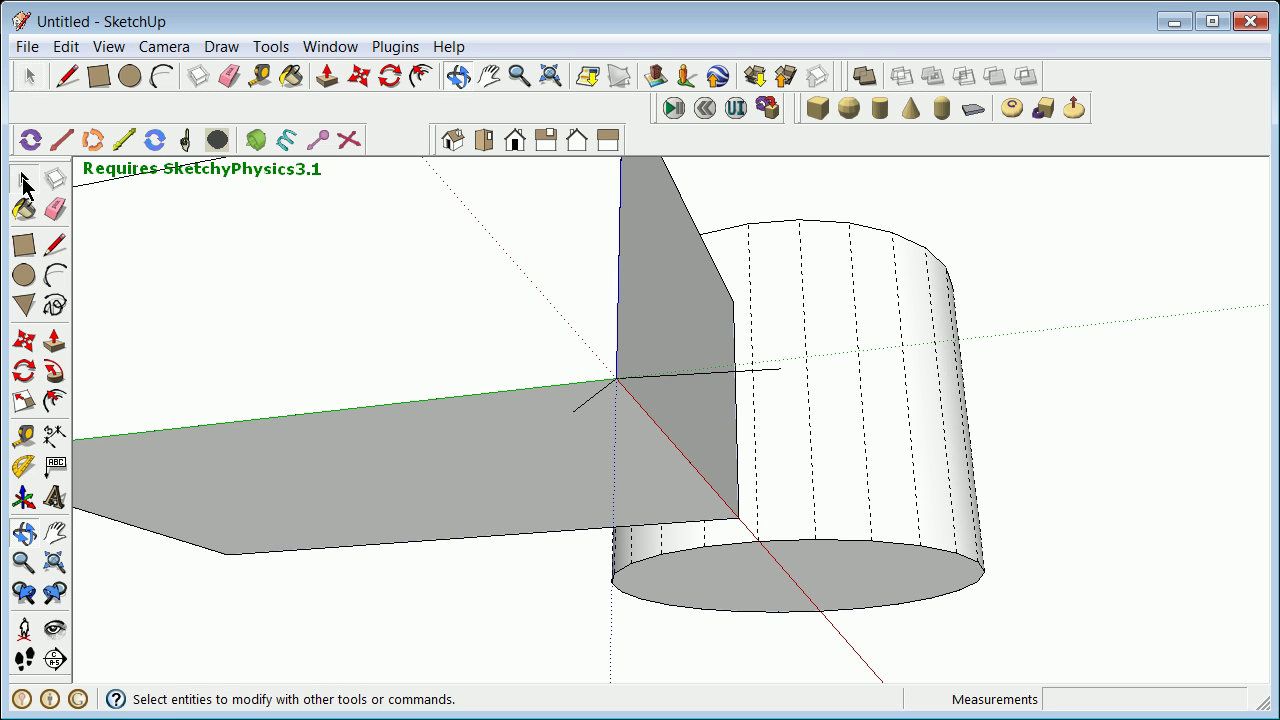
- Triple-click the box to select its connected geometry, then orbit to a side view
left_click(24, 181)
triple_click(441, 359)
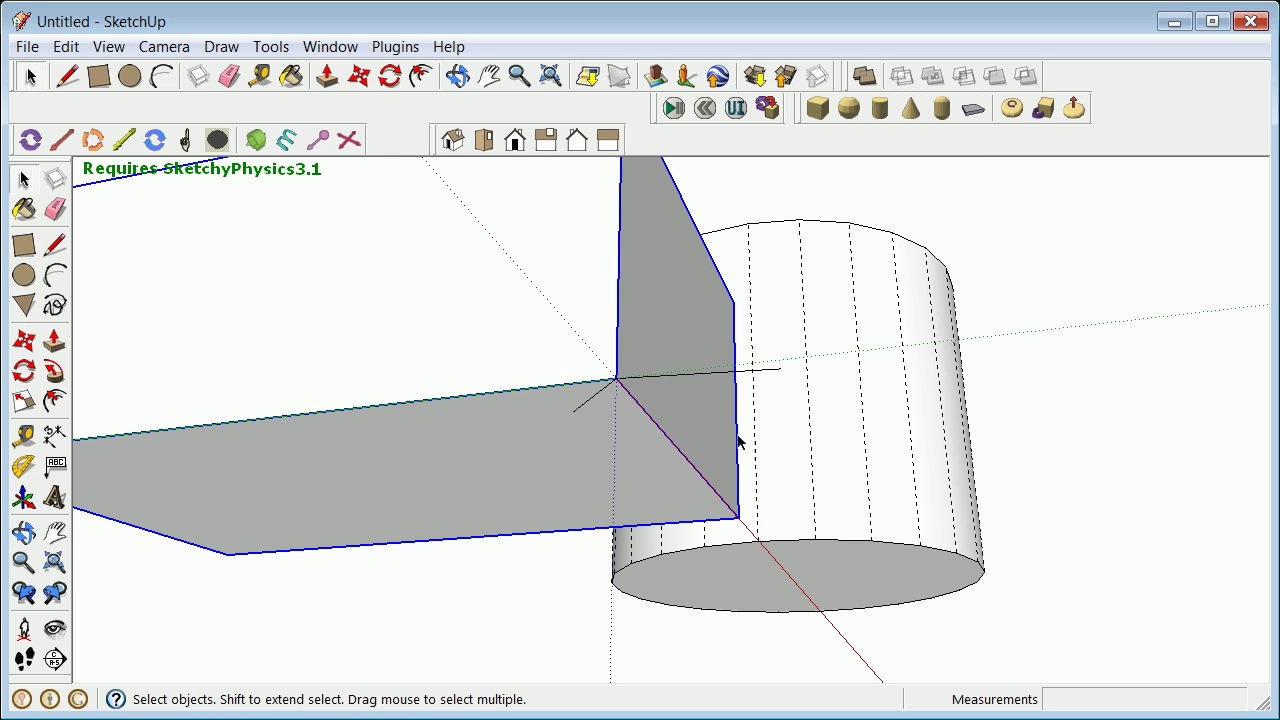
scroll(565, 388, "up", 2)
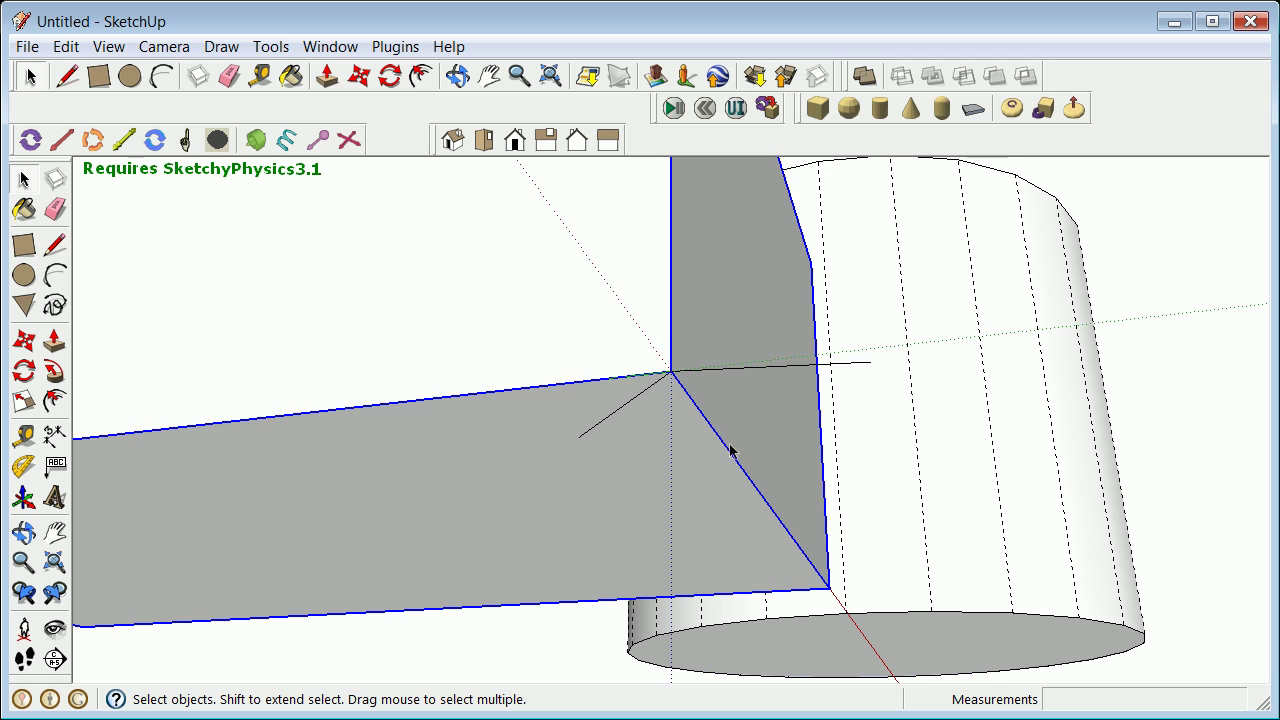
scroll(731, 445, "down", 2)
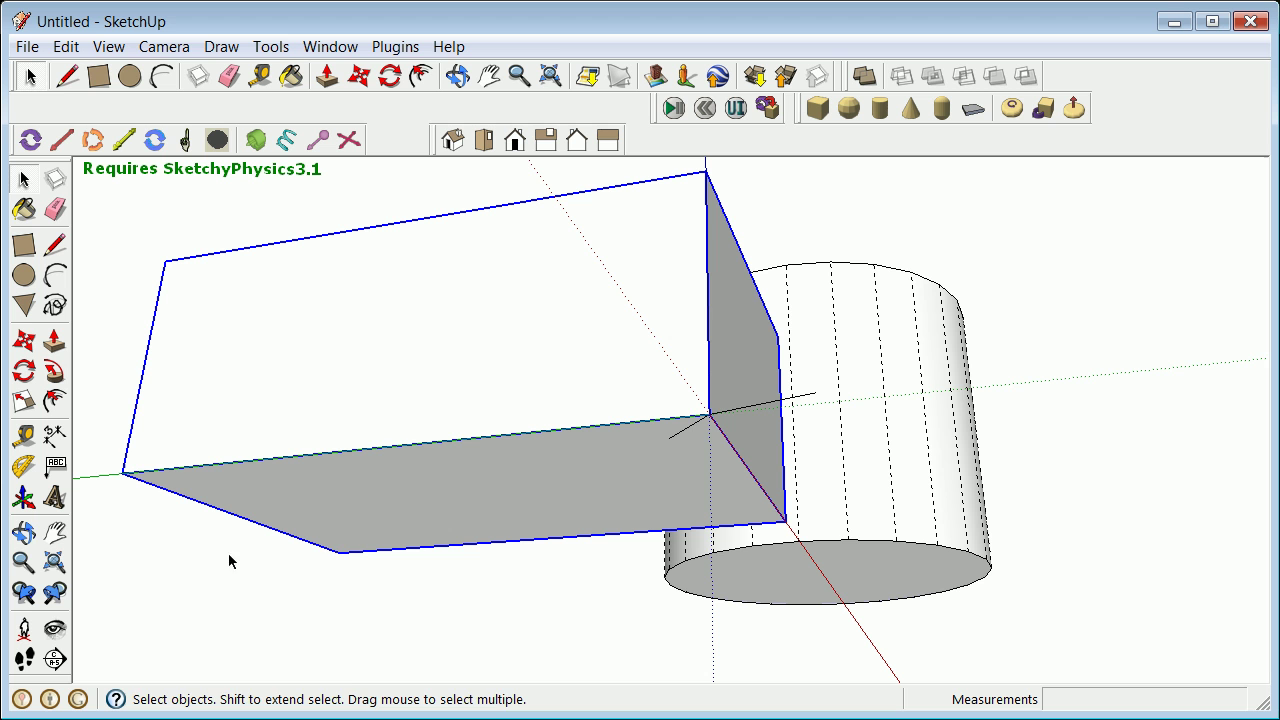
left_click(23, 532)
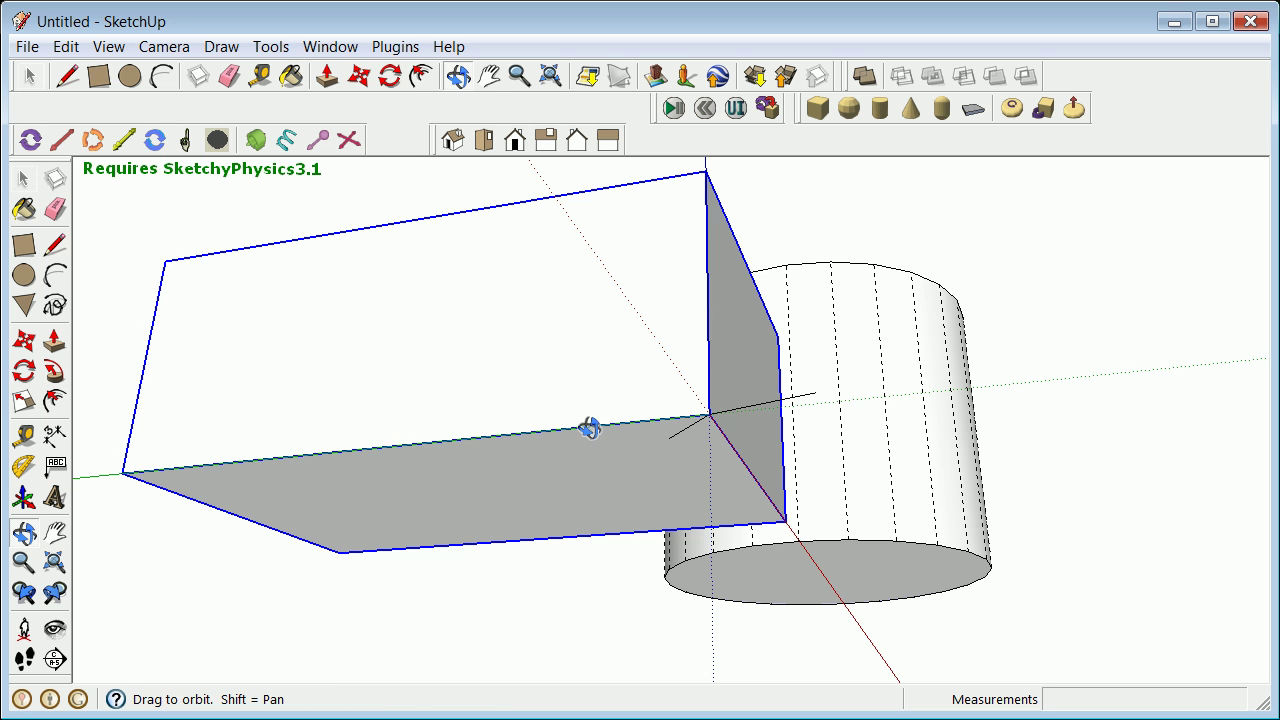
left_click_drag(589, 426, 446, 580)
scroll(446, 580, "down", 4)
scroll(738, 493, "up", 4)
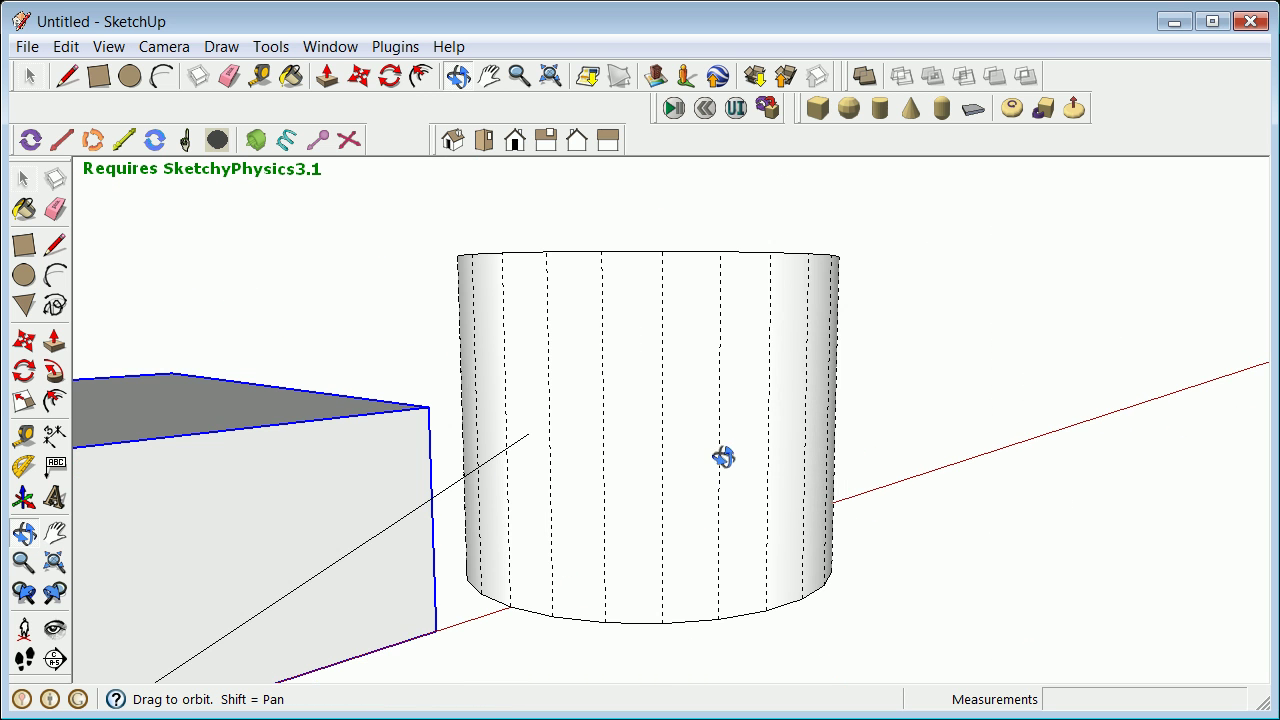
scroll(811, 414, "down", 3)
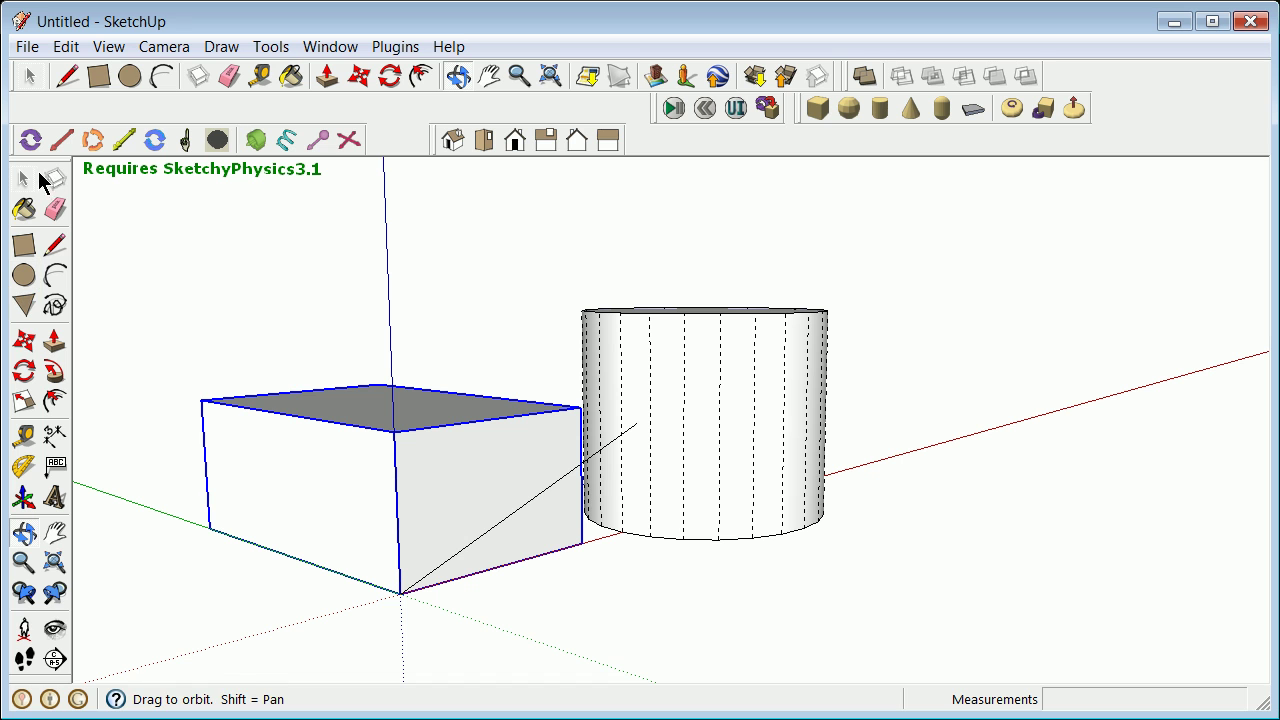
- Draw a line from the line end on the cylinder to absolute point <40,20,1000>
left_click(55, 245)
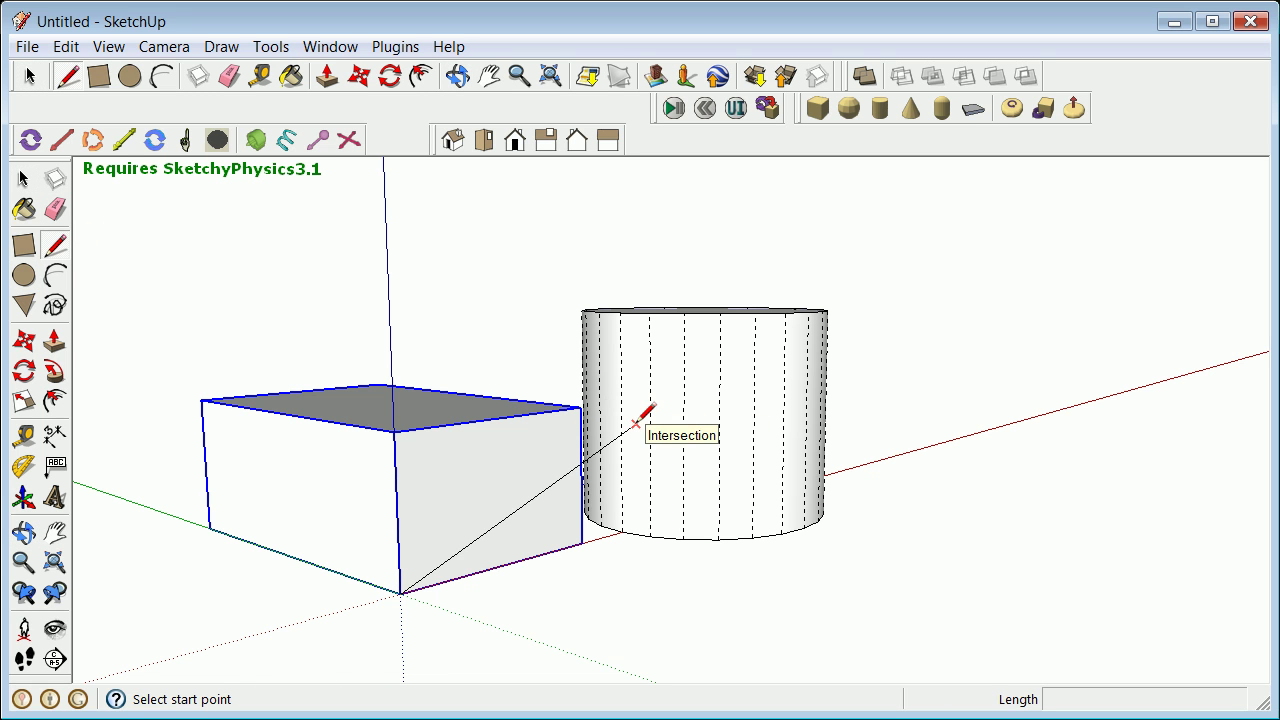
left_click(636, 424)
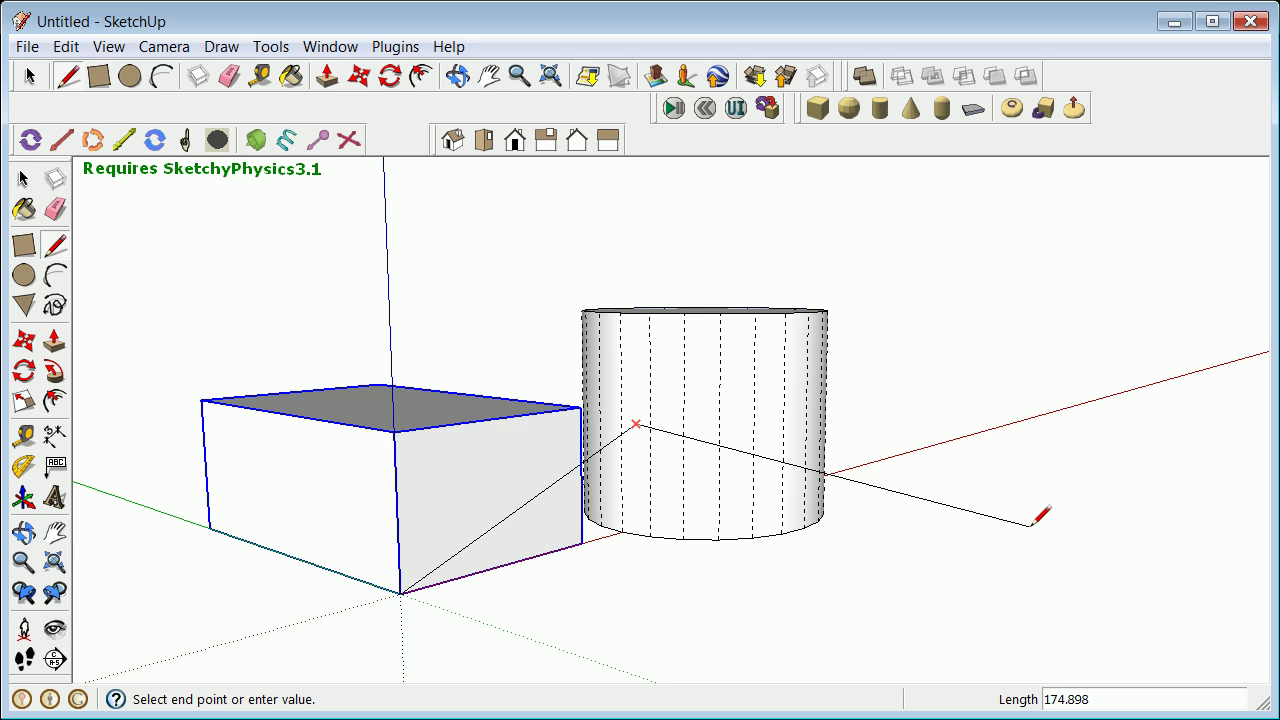
type("<40,20,1000>")
key("Return")
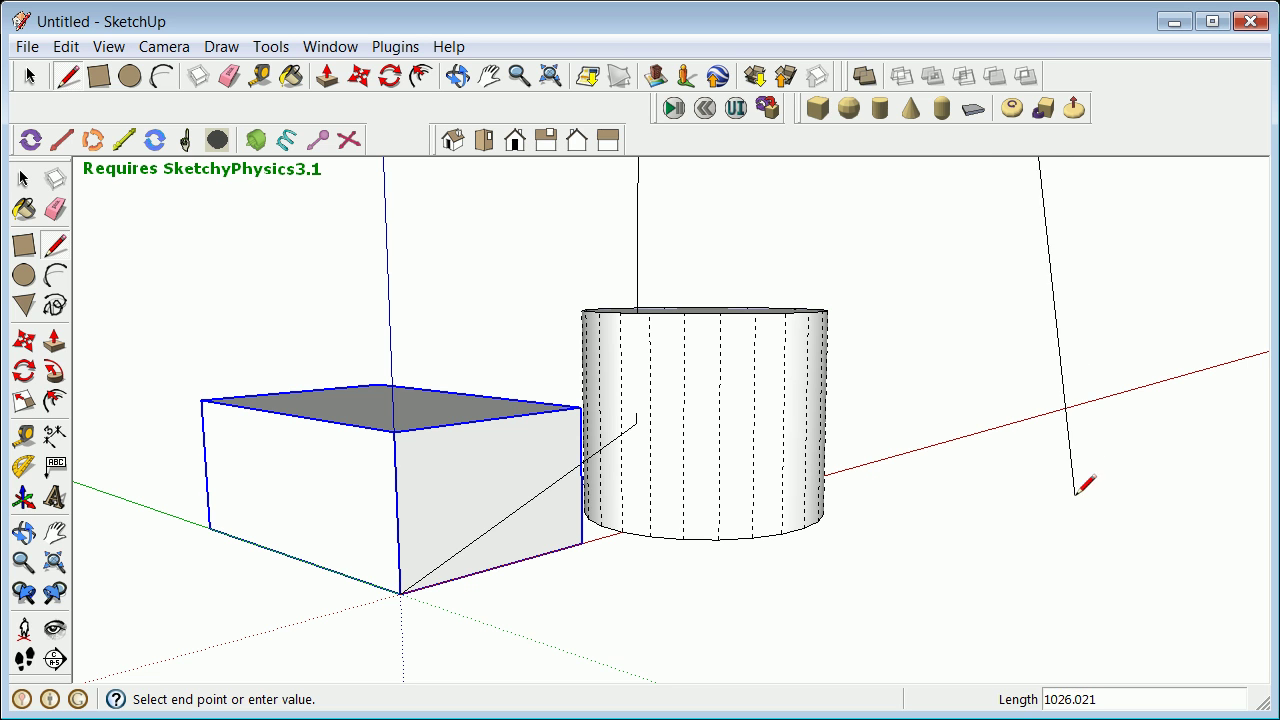
left_click(1035, 540)
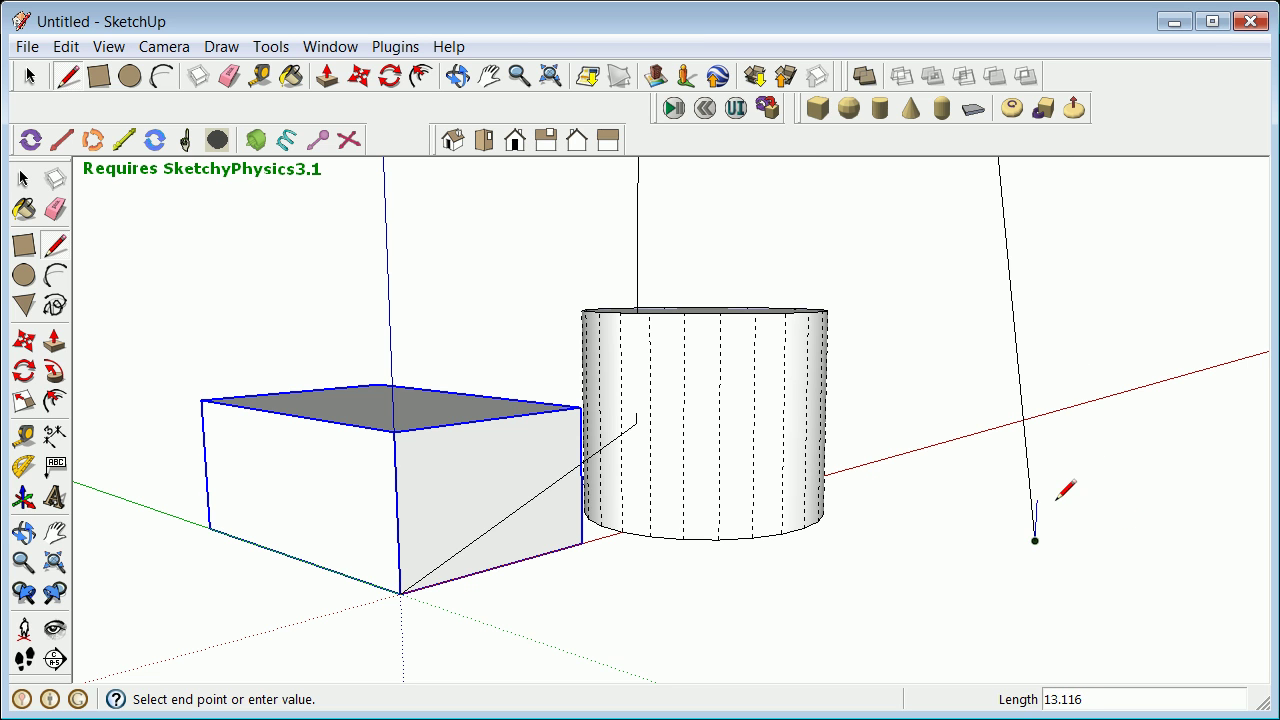
key("Escape")
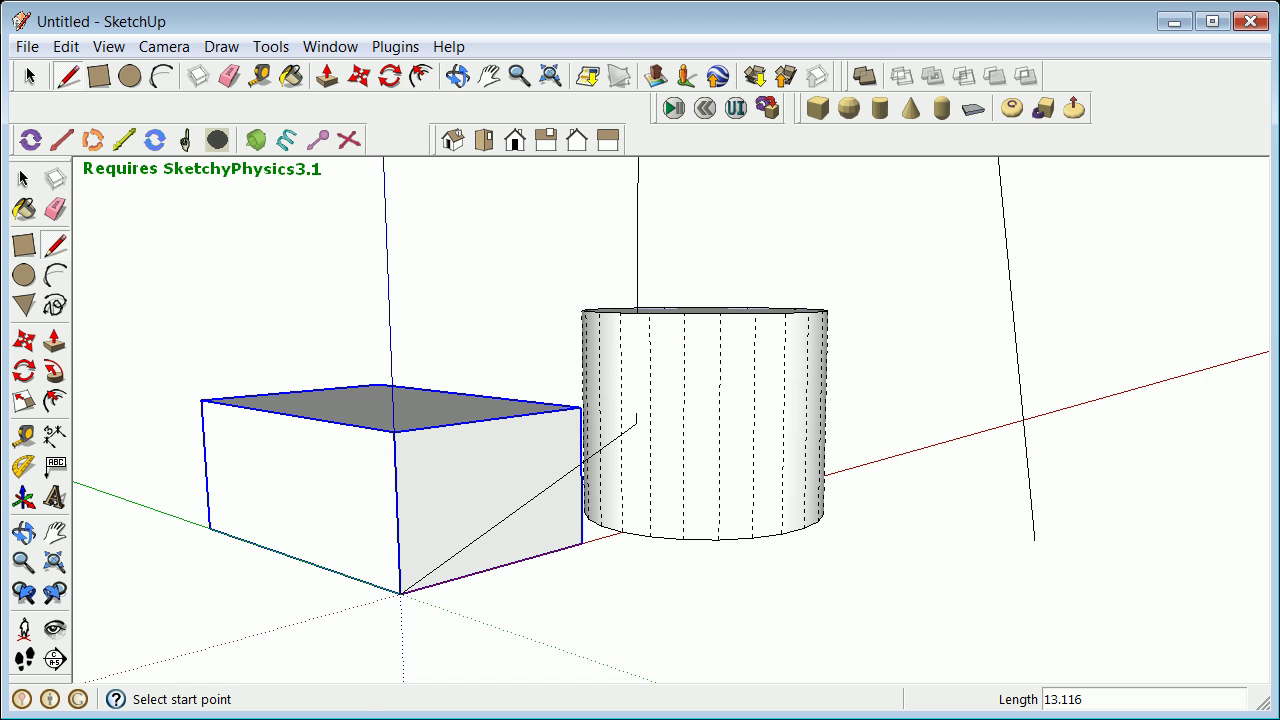
- Erase the stray vertical line to the right of the cylinder
left_click(24, 178)
left_click(1010, 254)
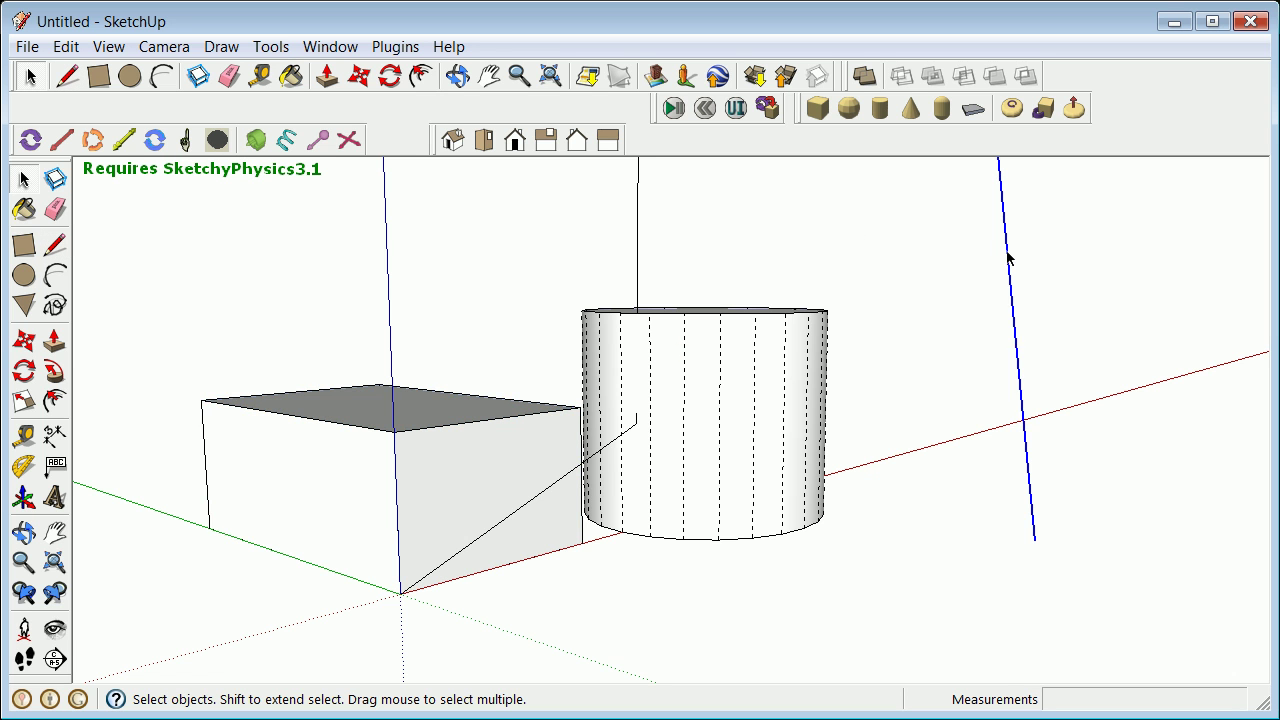
right_click(1006, 257)
left_click(1063, 293)
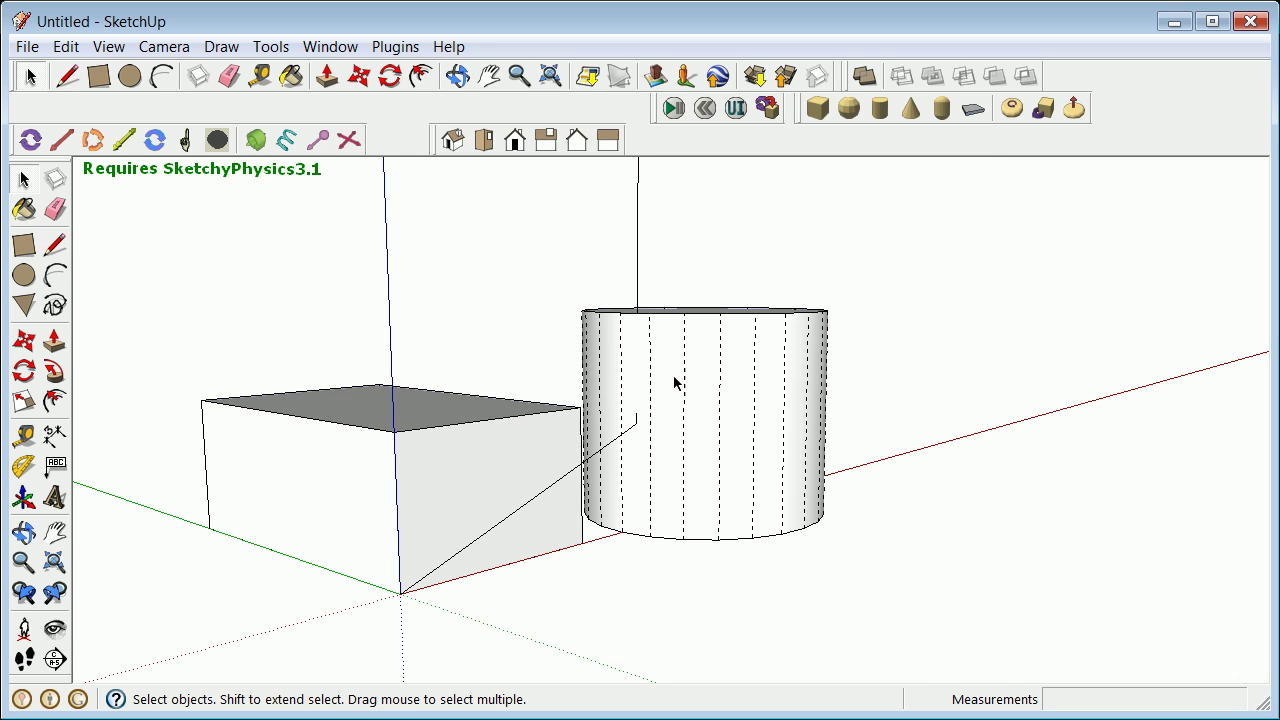
scroll(674, 375, "down", 6)
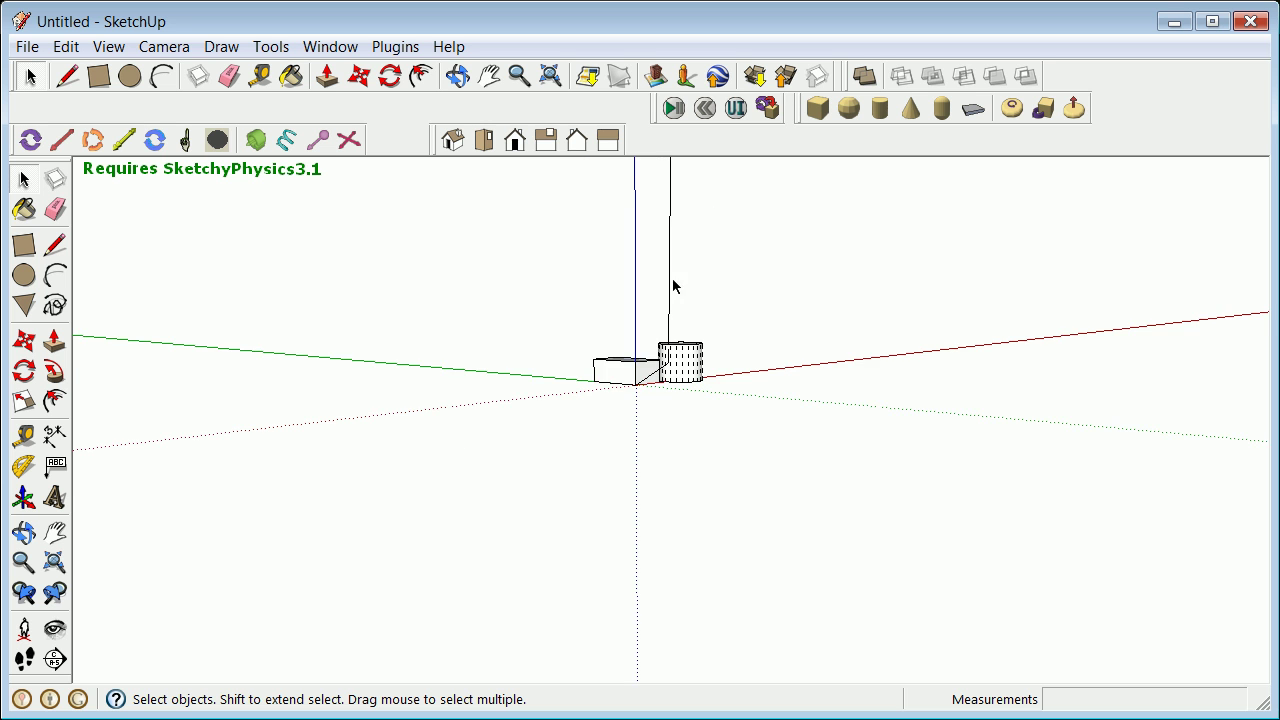
scroll(684, 313, "up", 6)
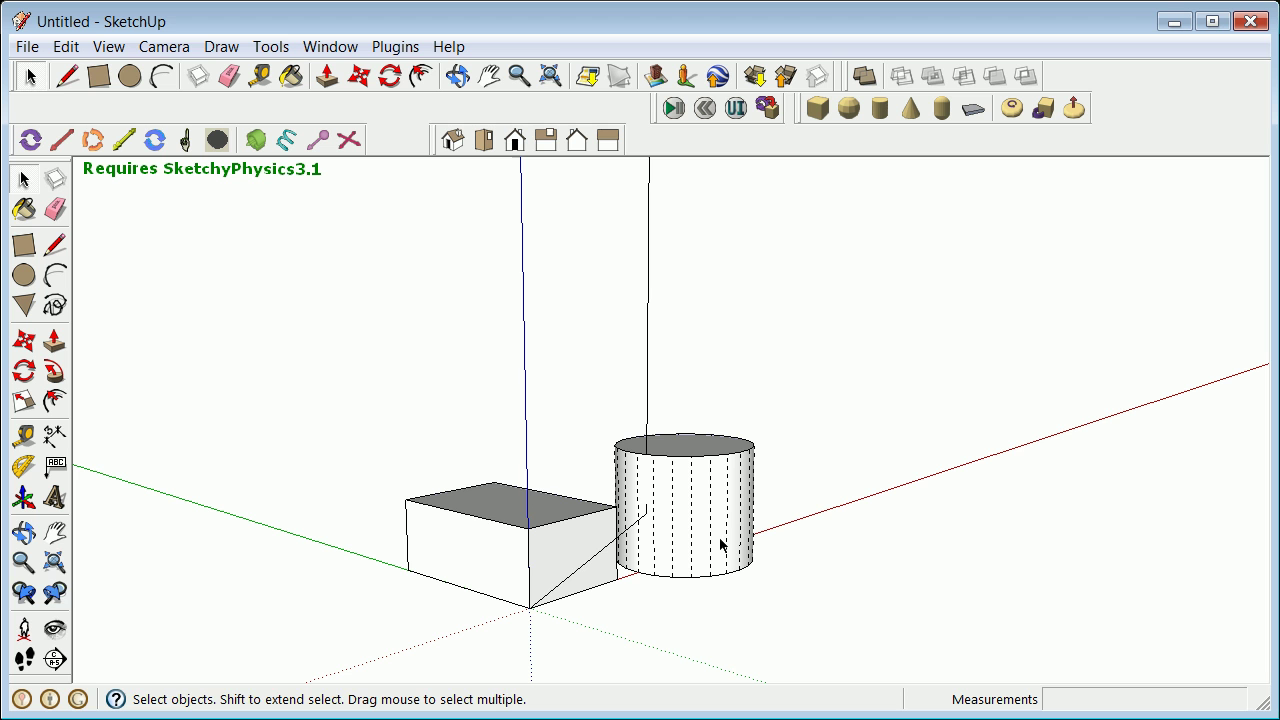
- Move the grouped cylinder -20 units along the blue axis
left_click(24, 533)
left_click_drag(576, 552, 457, 509)
scroll(729, 512, "up", 5)
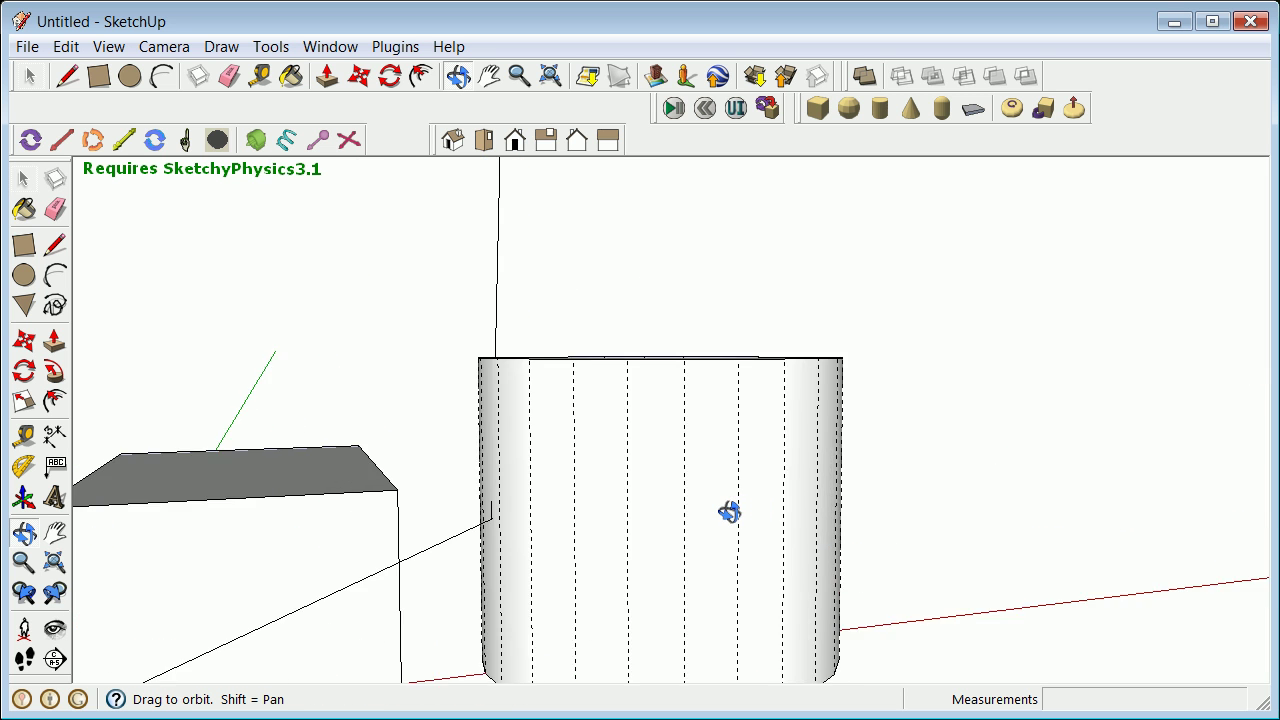
scroll(729, 512, "down", 4)
left_click(26, 179)
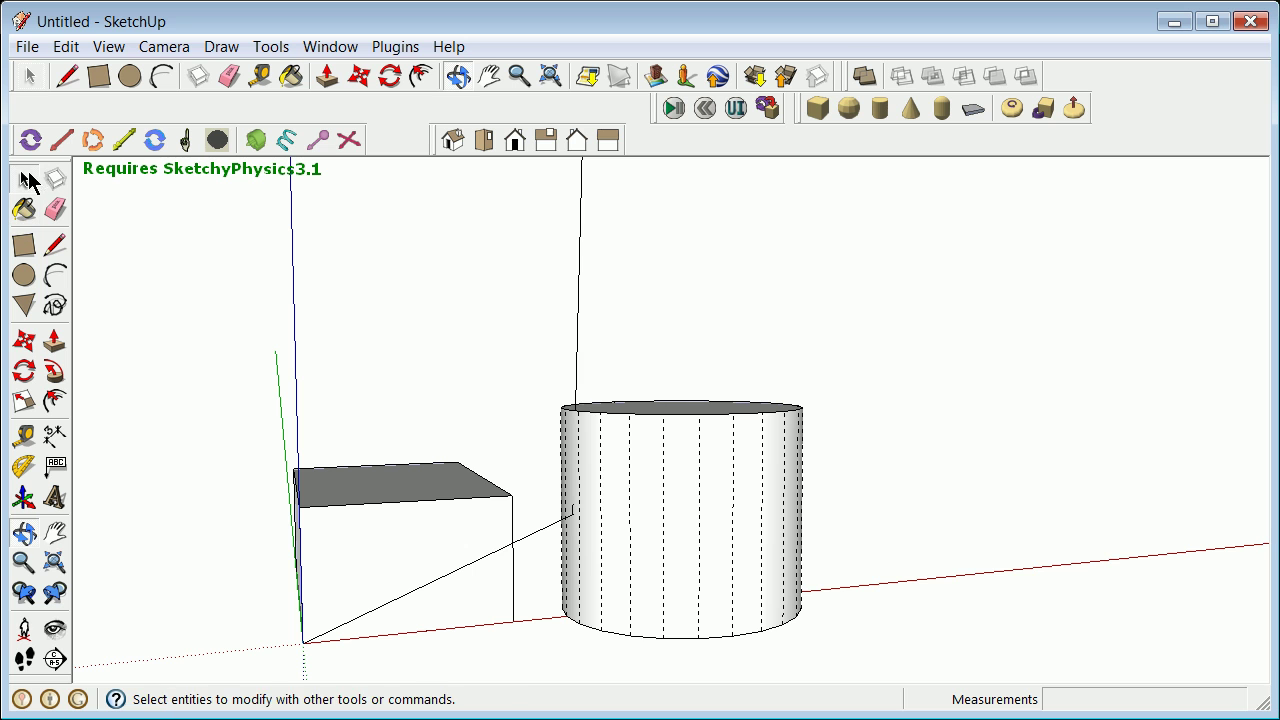
left_click(690, 494)
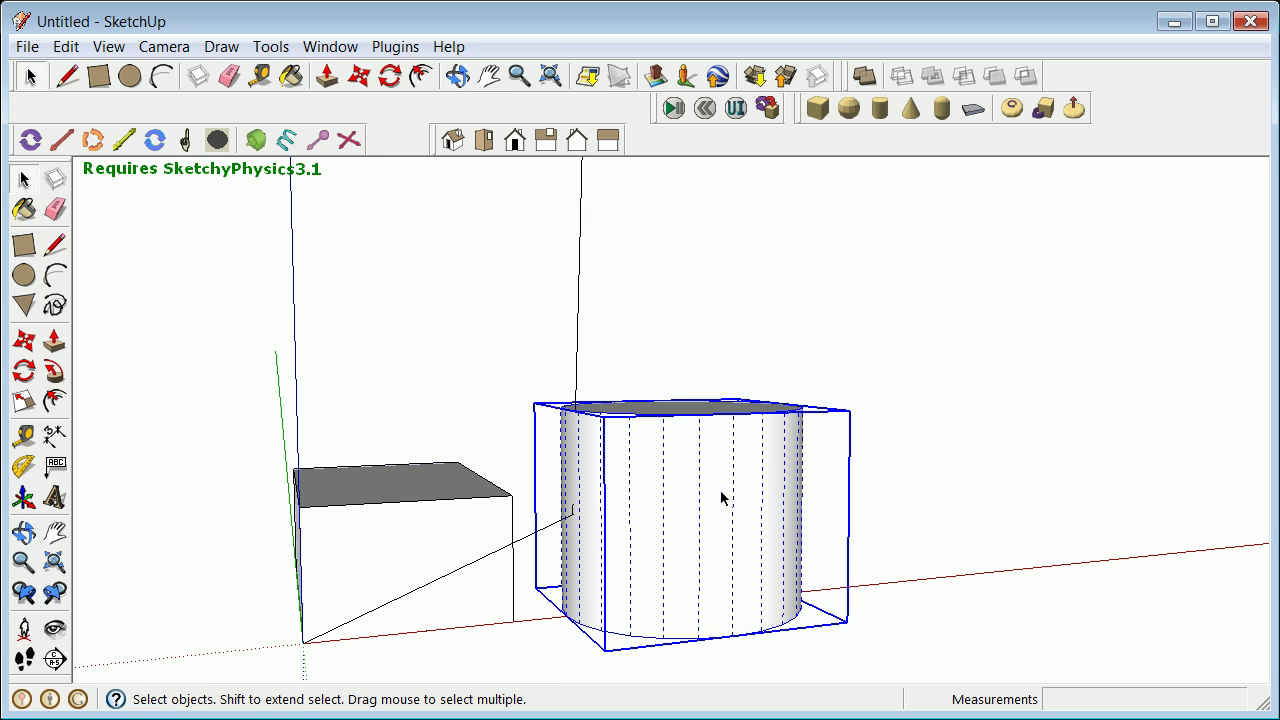
left_click(24, 341)
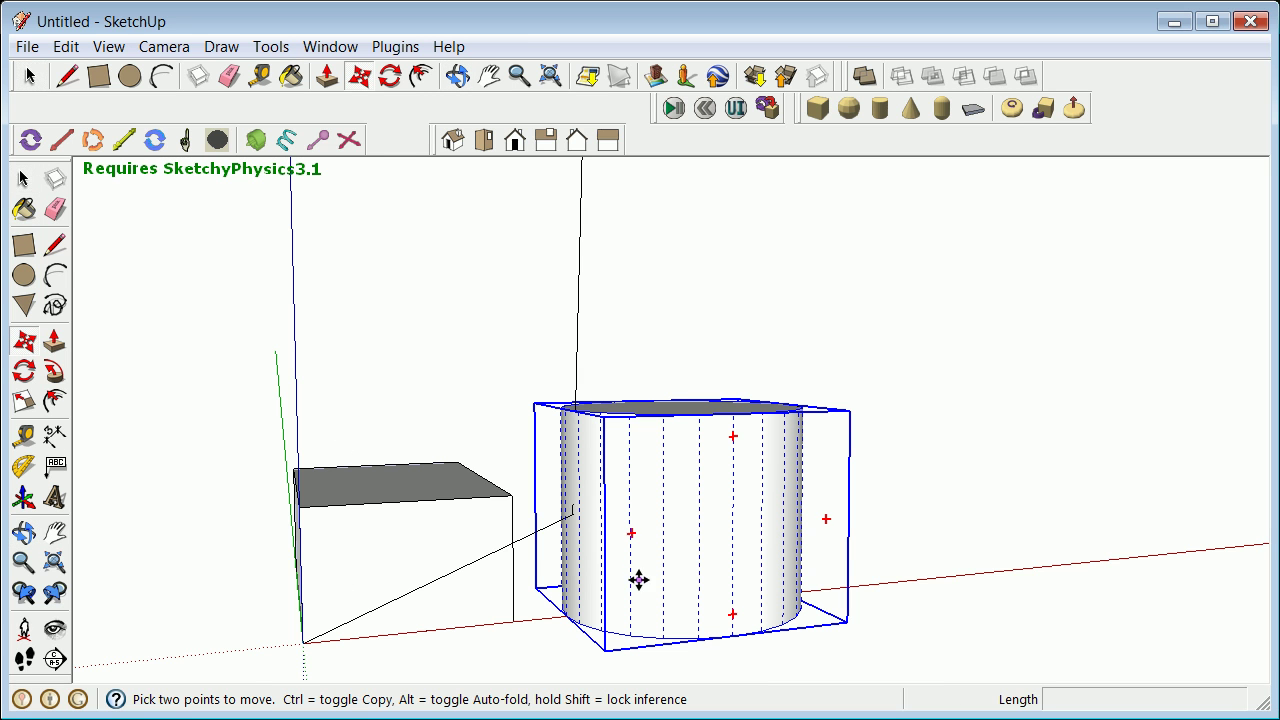
left_click(714, 624)
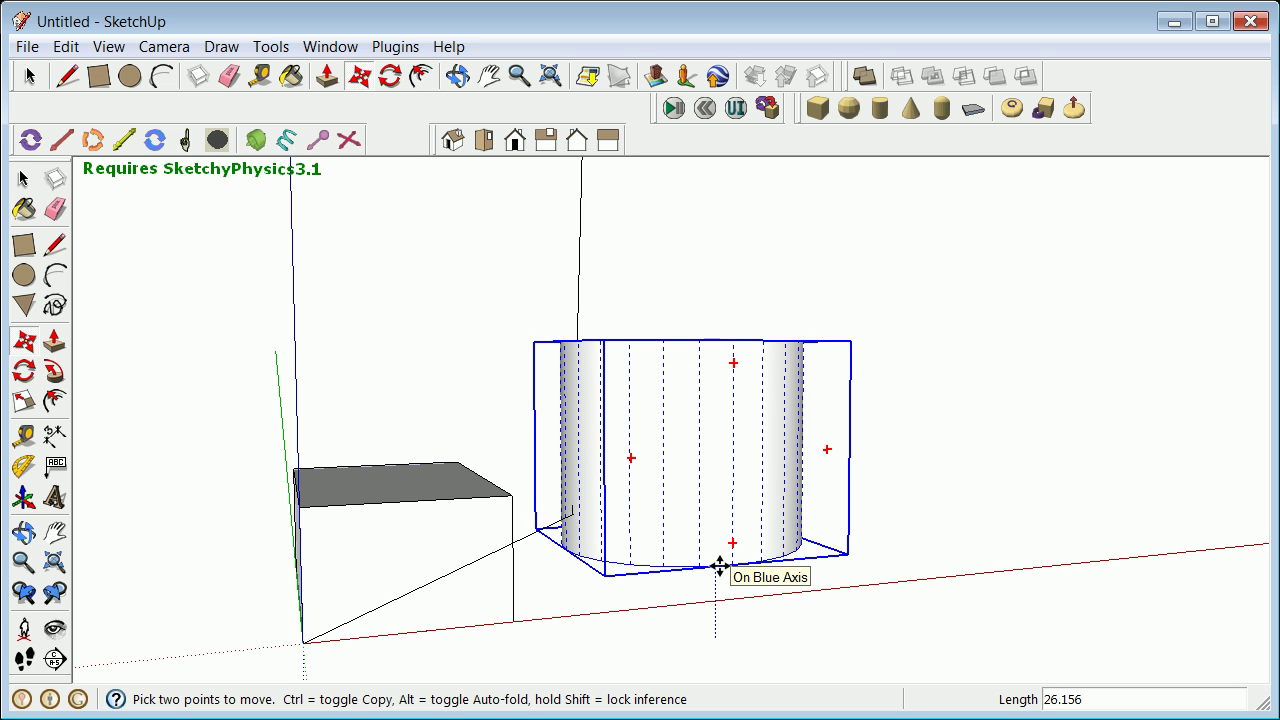
type("-20")
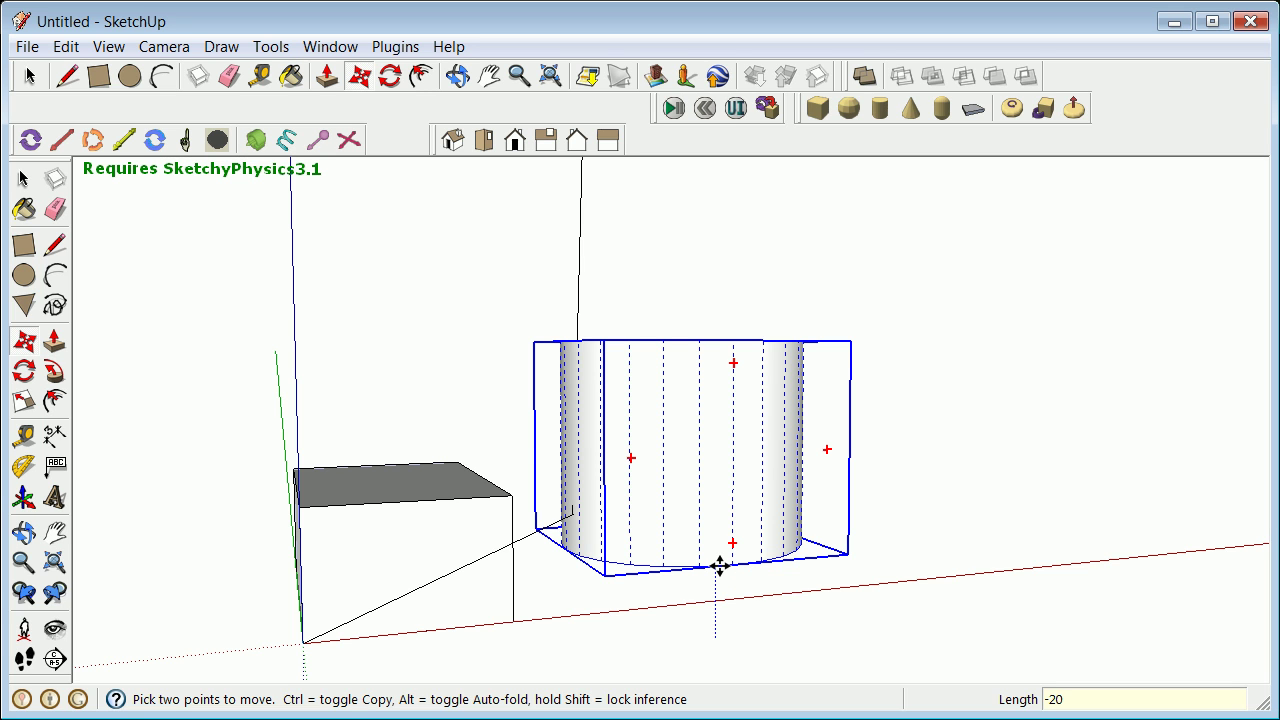
key("Return")
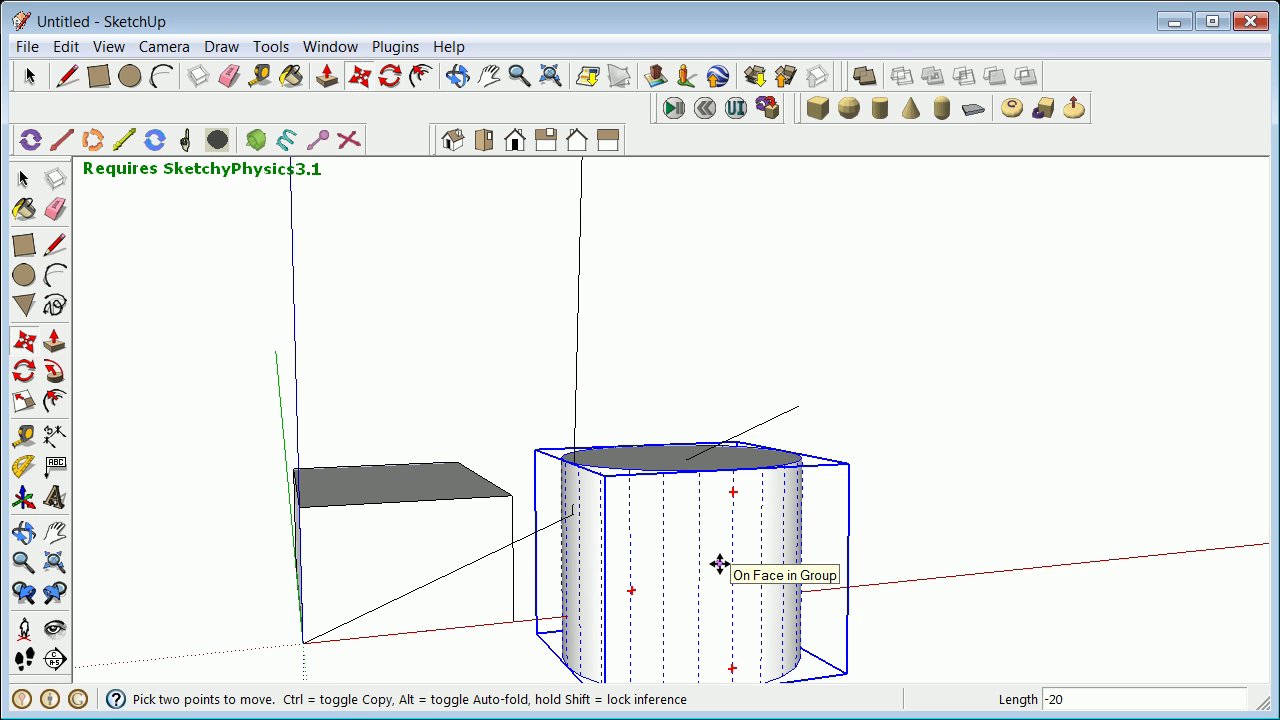
key("Escape")
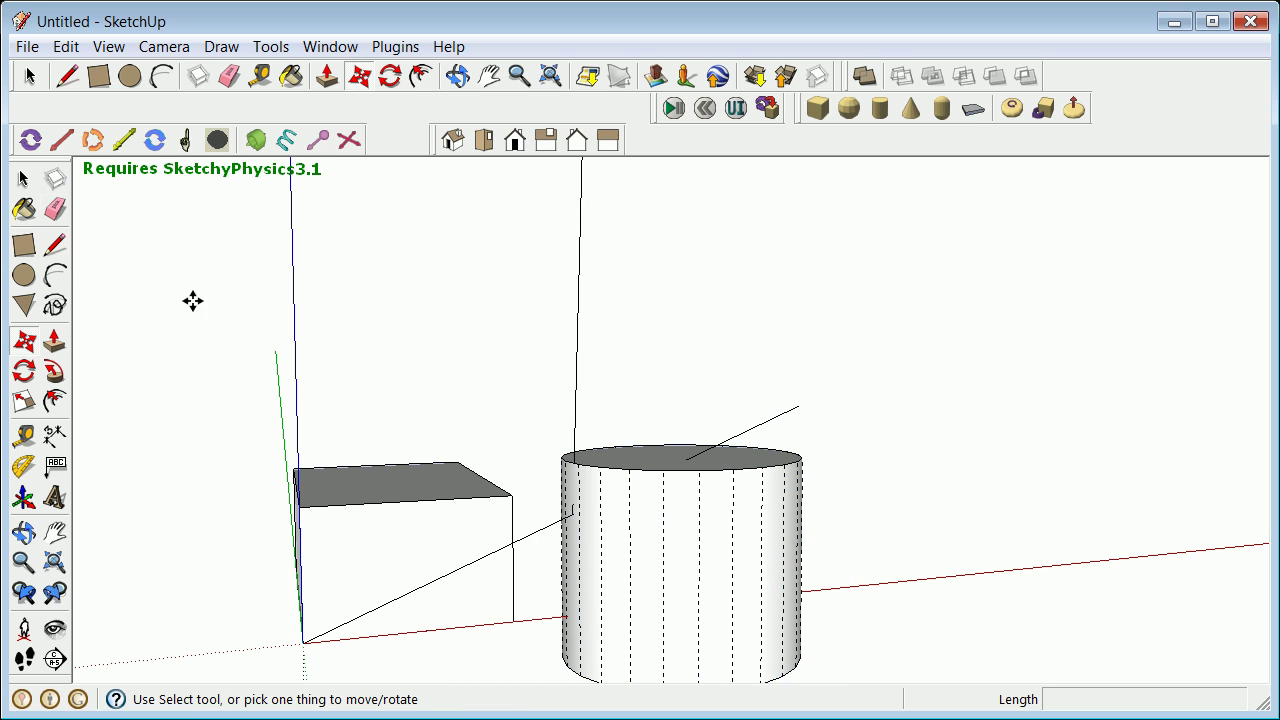
left_click(24, 179)
- Move the grouped cylinder -20 units along the red axis, then deselect it
scroll(440, 384, "down", 3)
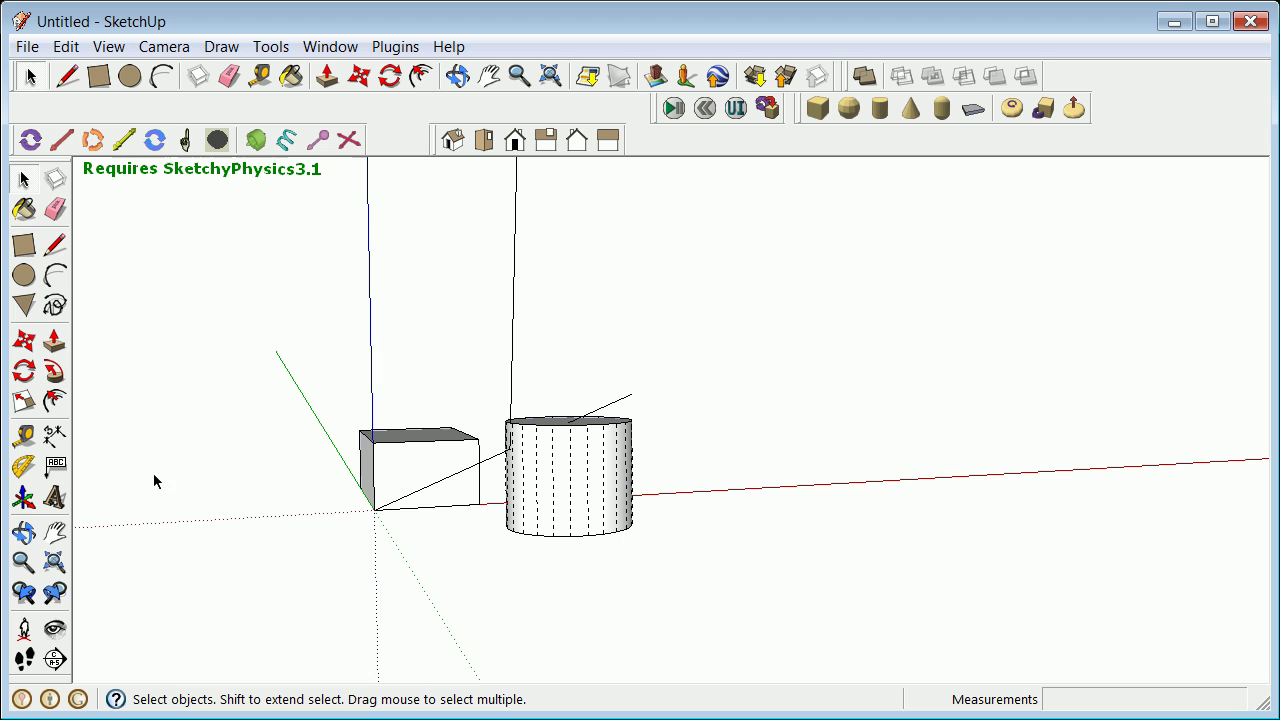
left_click(566, 518)
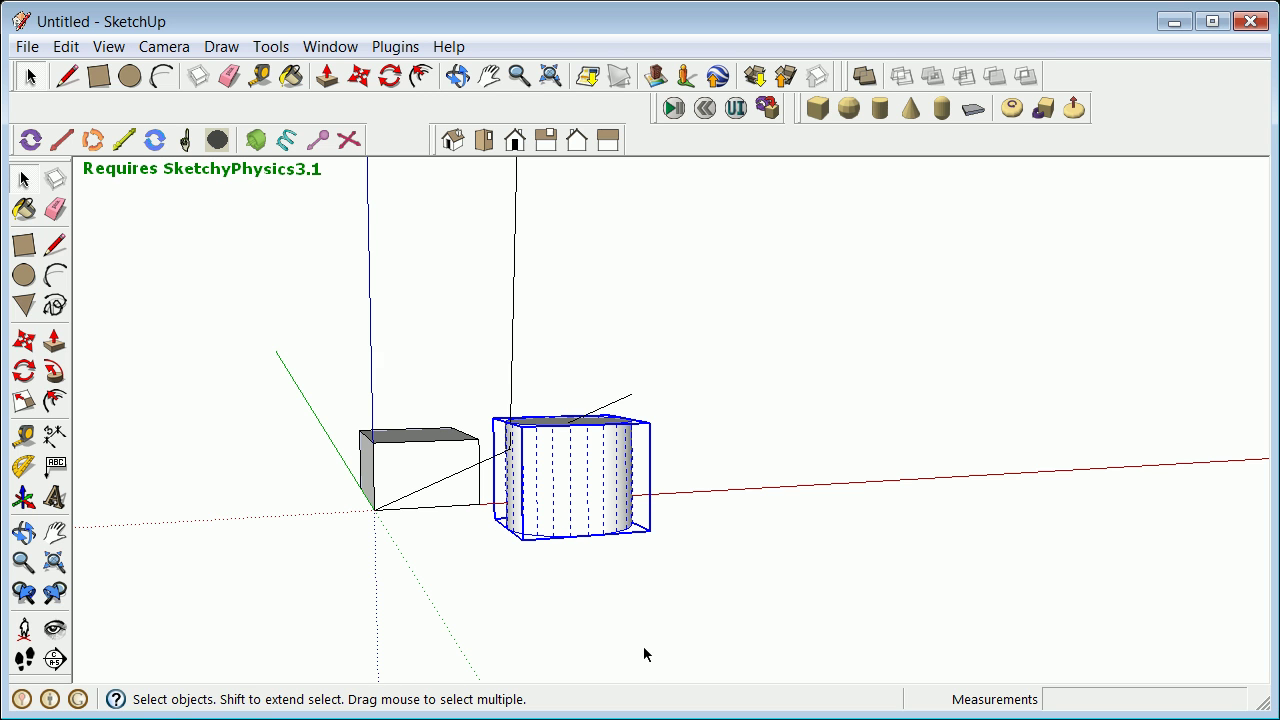
scroll(470, 530, "up", 3)
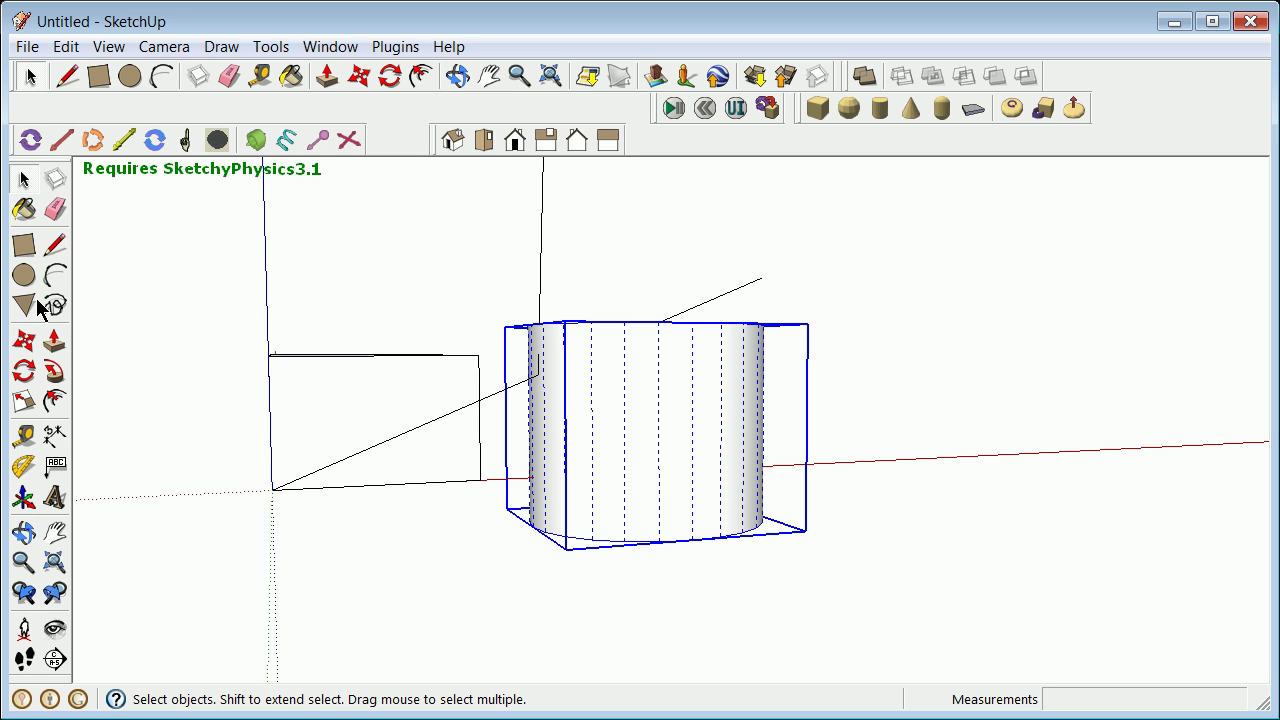
left_click(24, 341)
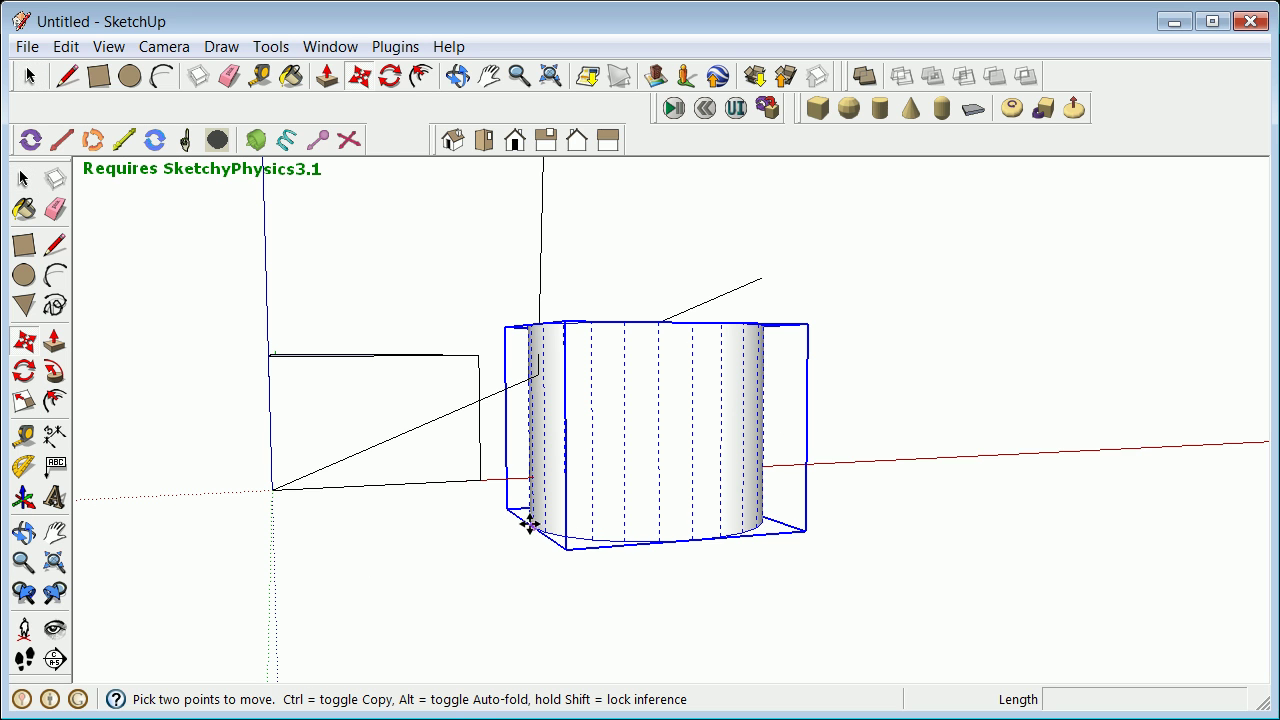
left_click(530, 523)
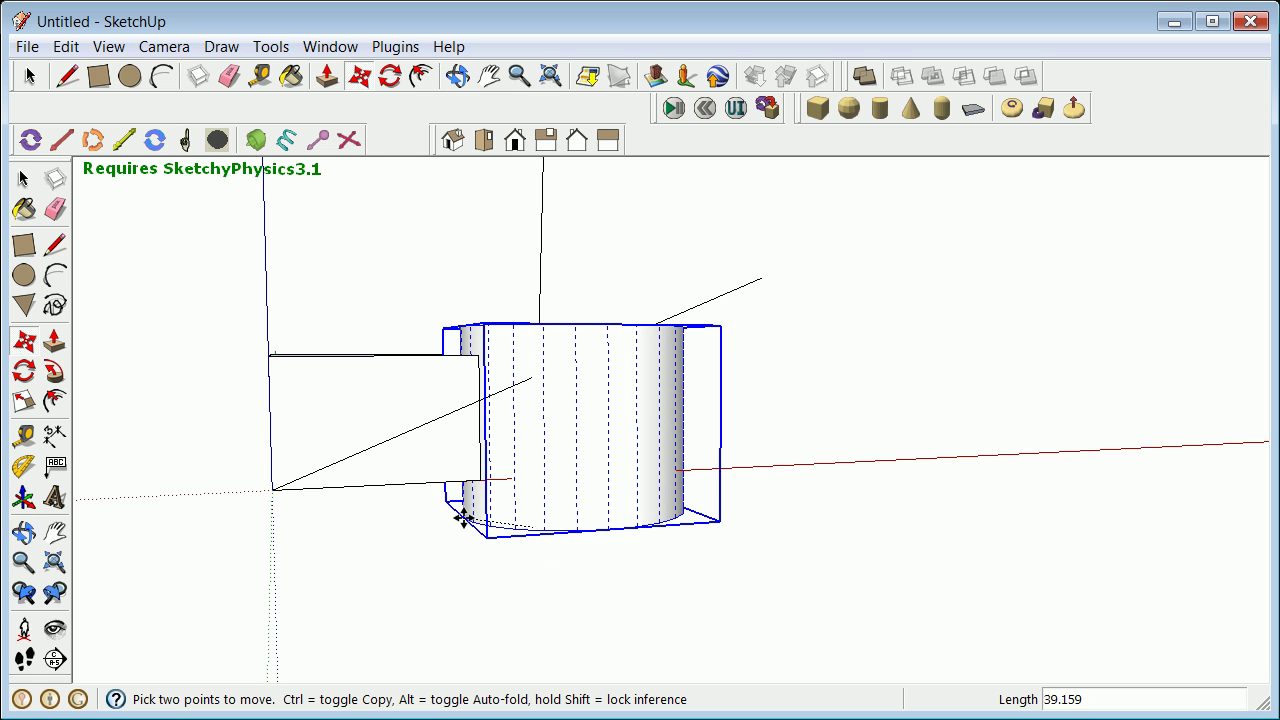
type("-20")
key("Return")
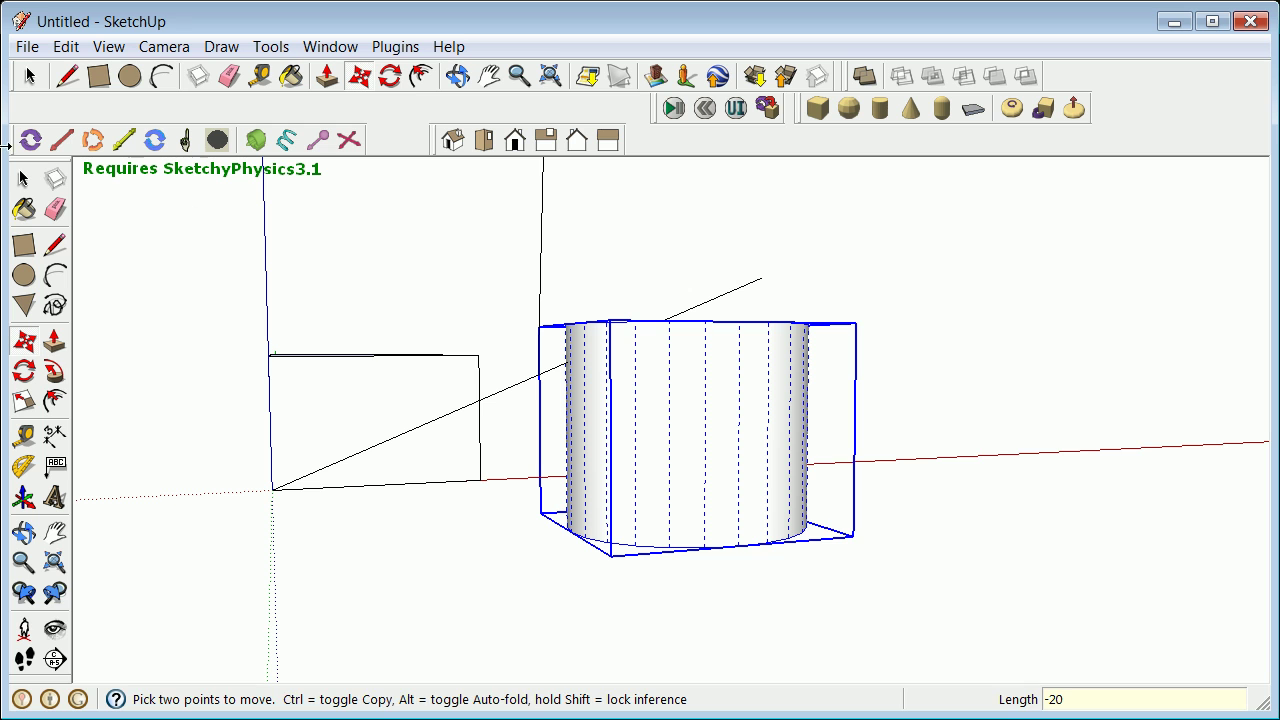
left_click(24, 180)
left_click(449, 268)
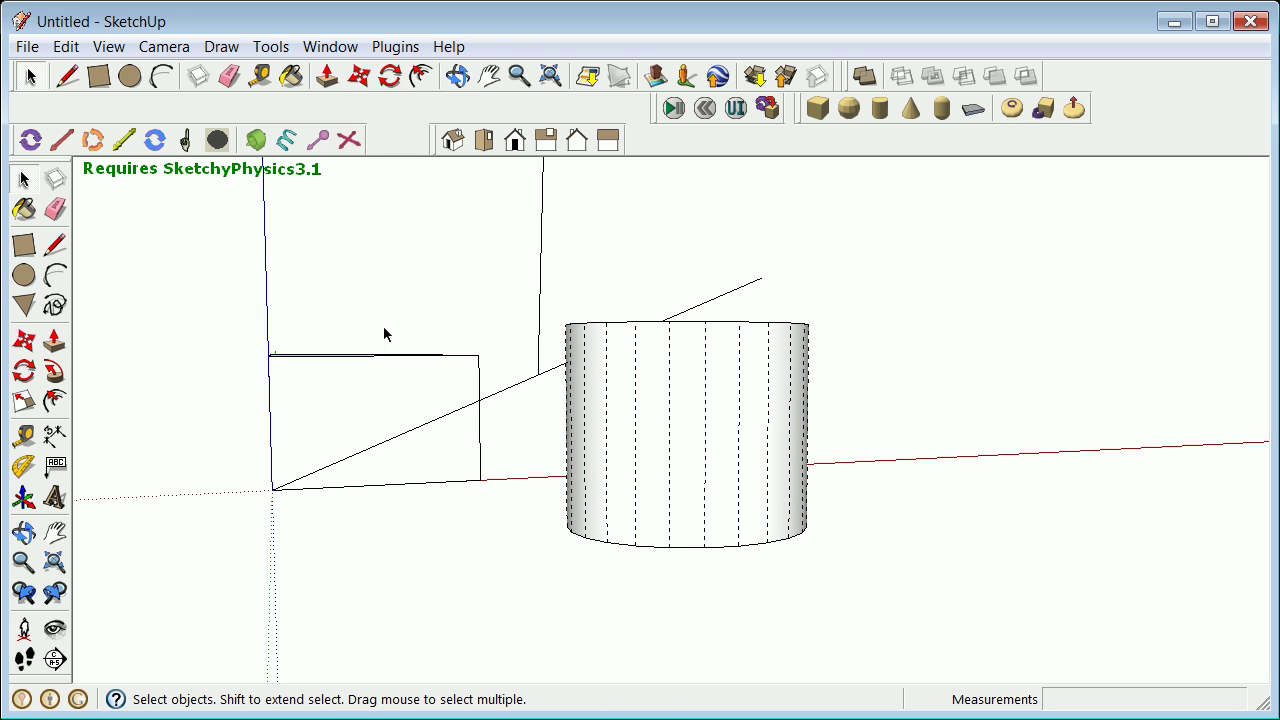
- Move the grouped cylinder from its bottom corner by the relative offset <10,10,10>
left_click(690, 406)
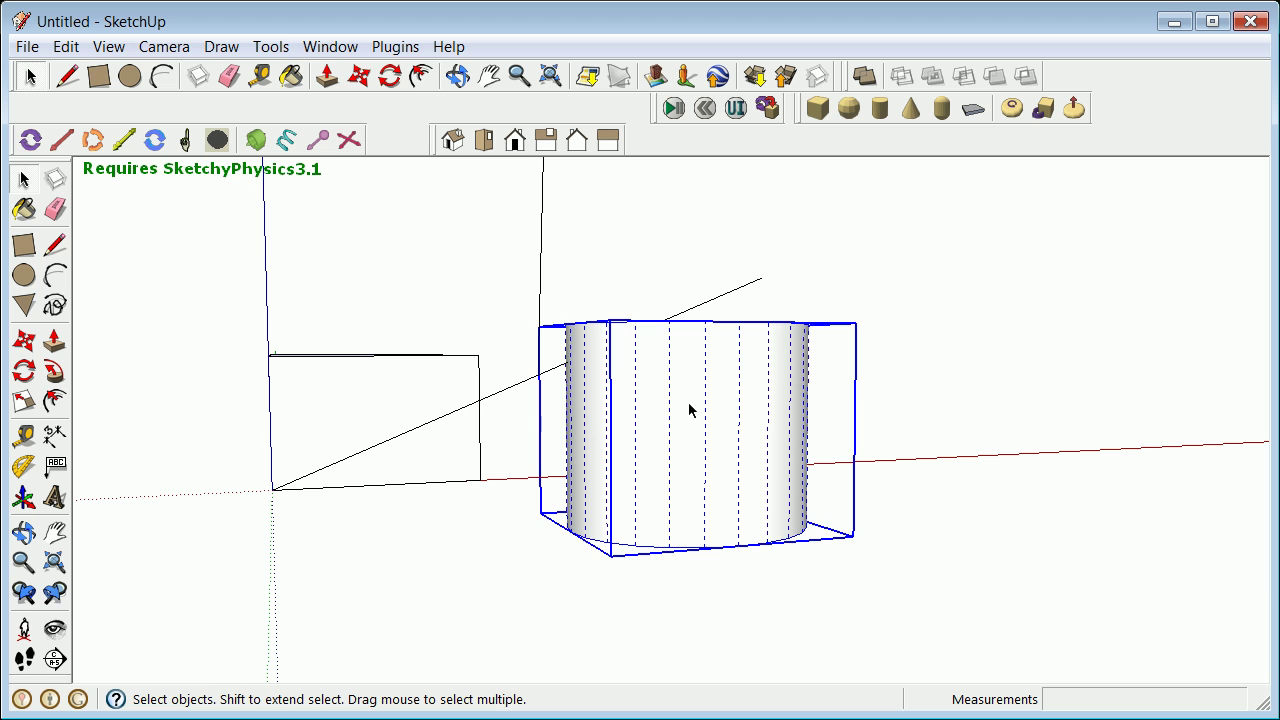
left_click(24, 341)
left_click(708, 546)
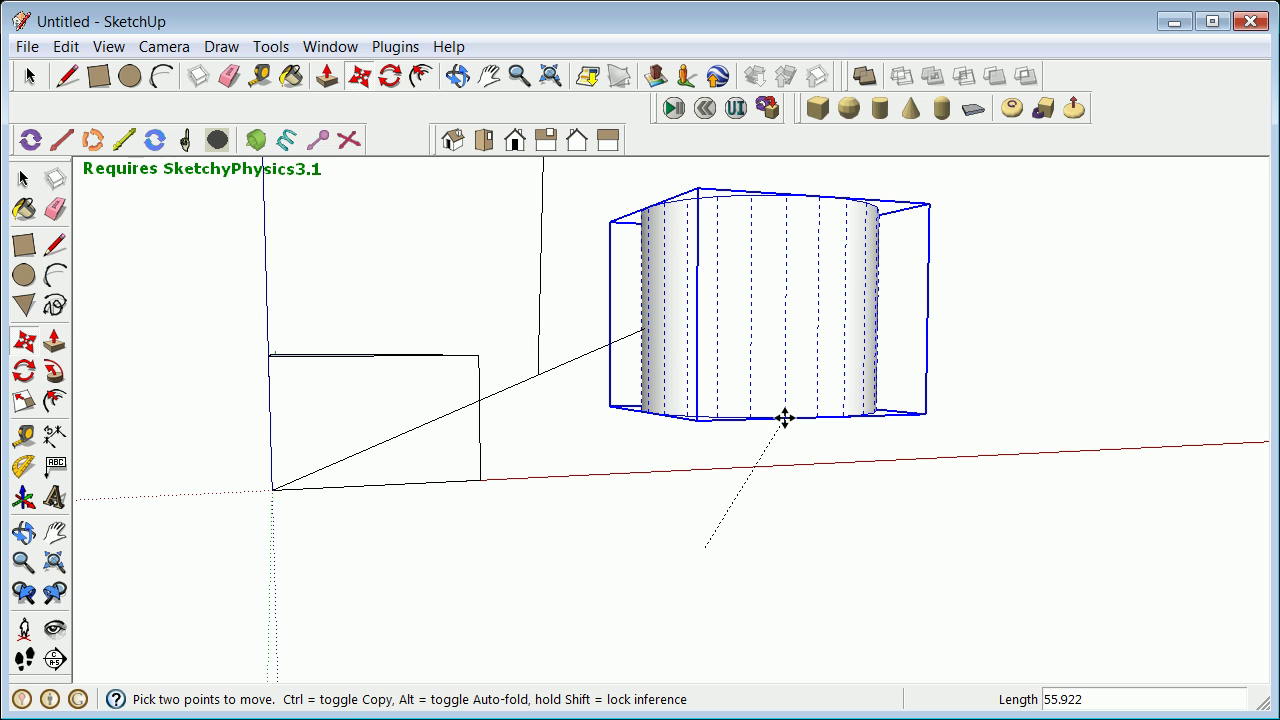
type("<10,10,10>")
key("Return")
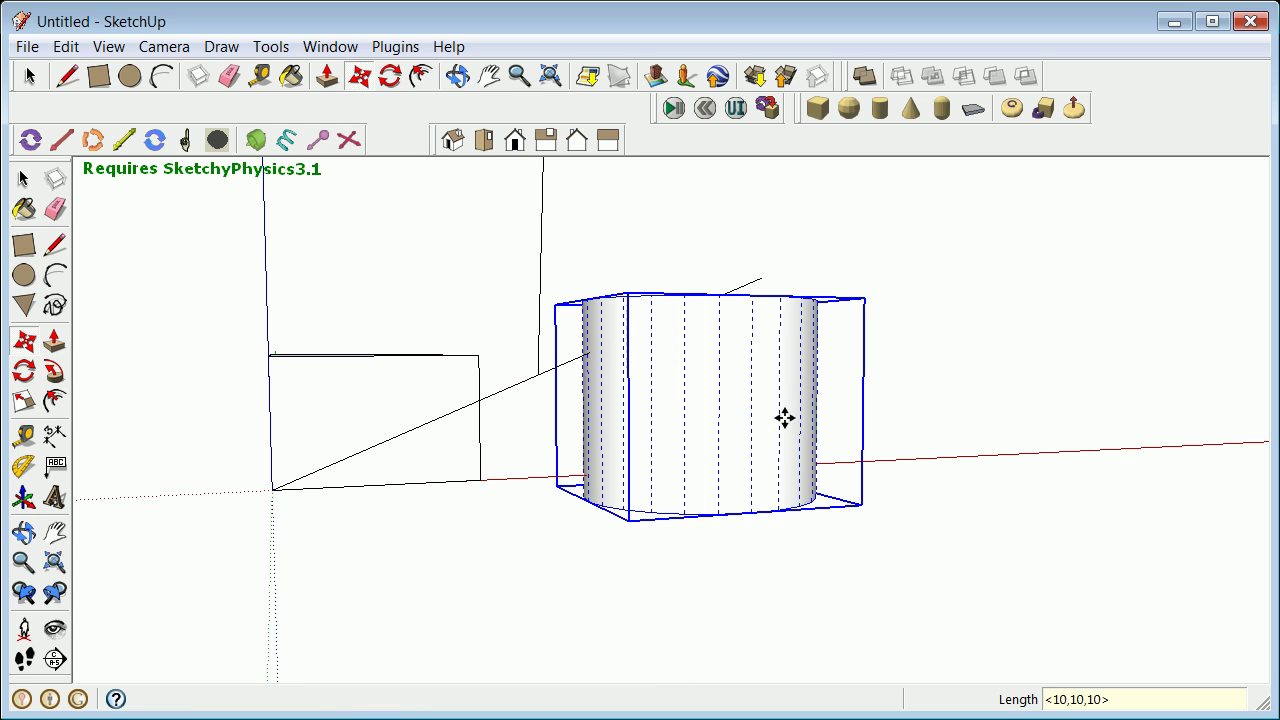
- Move the cylinder again to the absolute position [0,0,0] at the origin
left_click(24, 178)
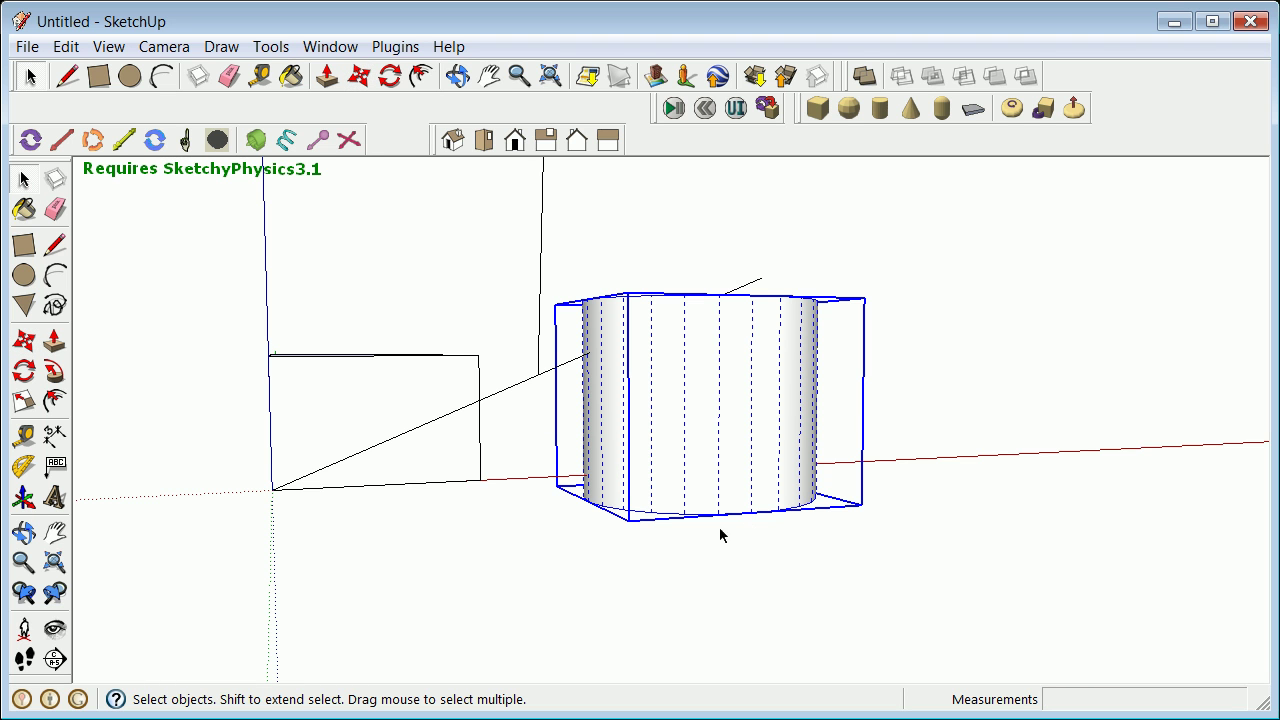
left_click(359, 76)
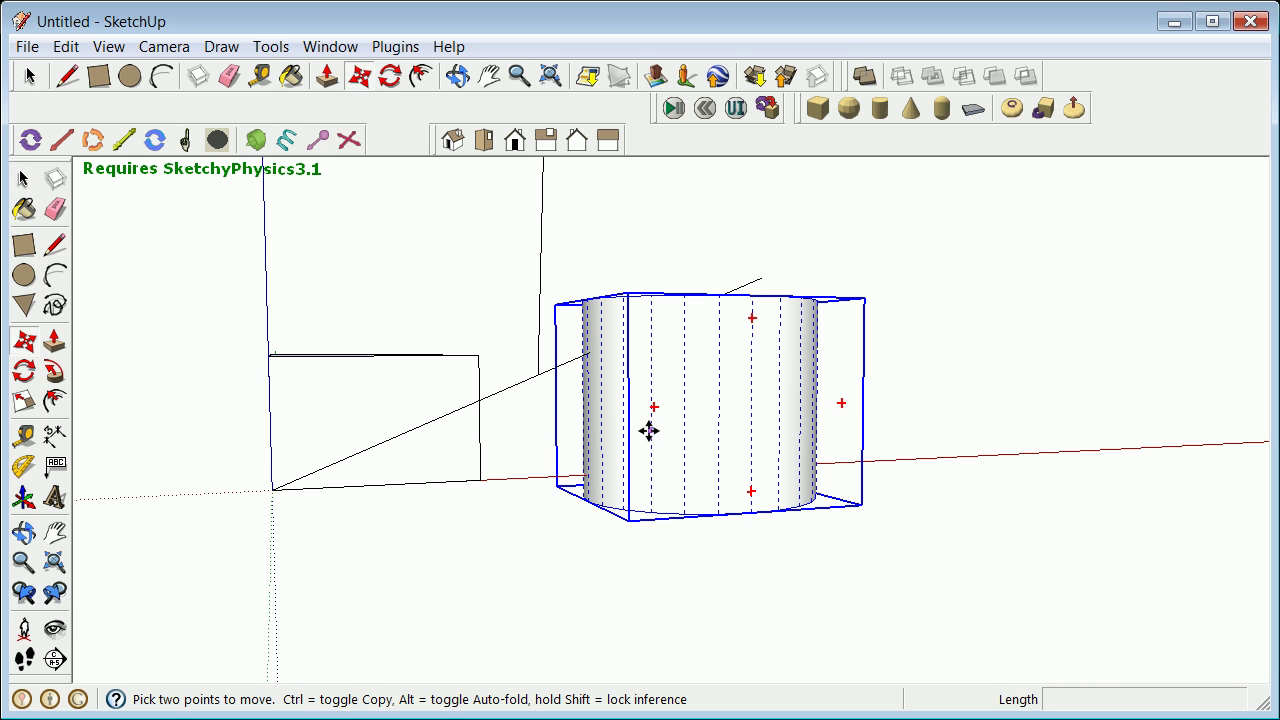
left_click(750, 512)
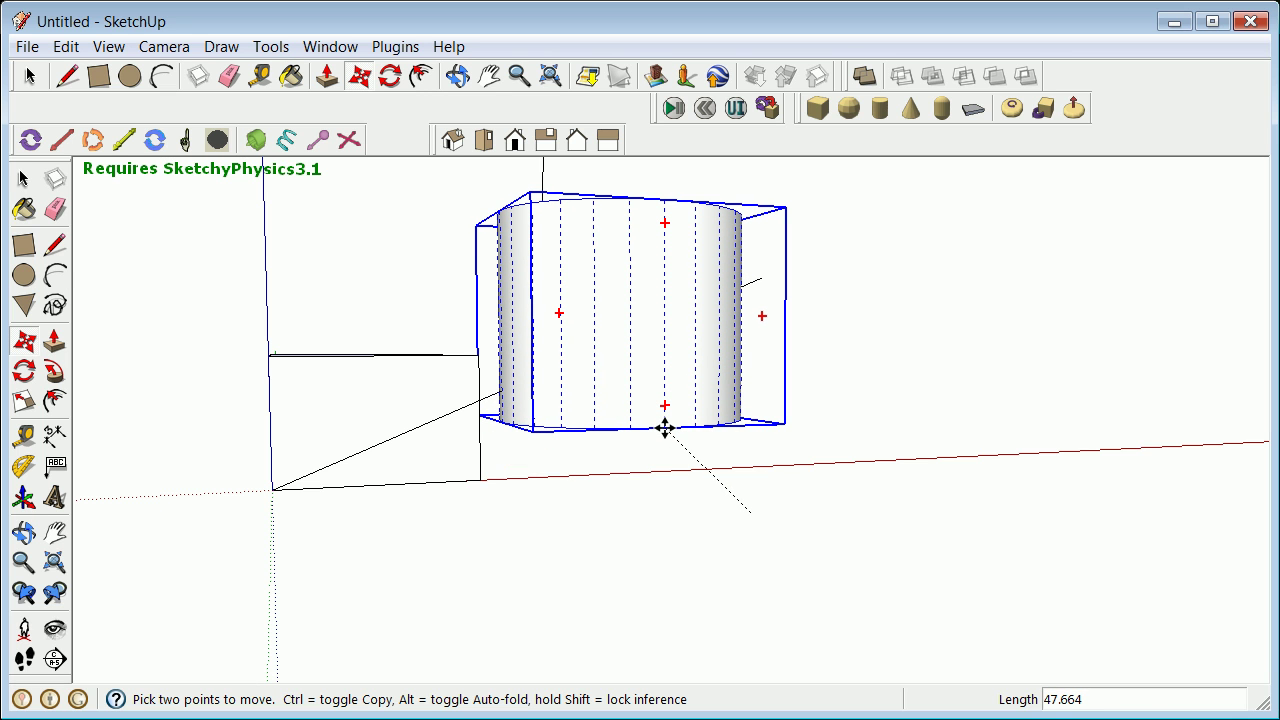
type("{")
key("ctrl+z")
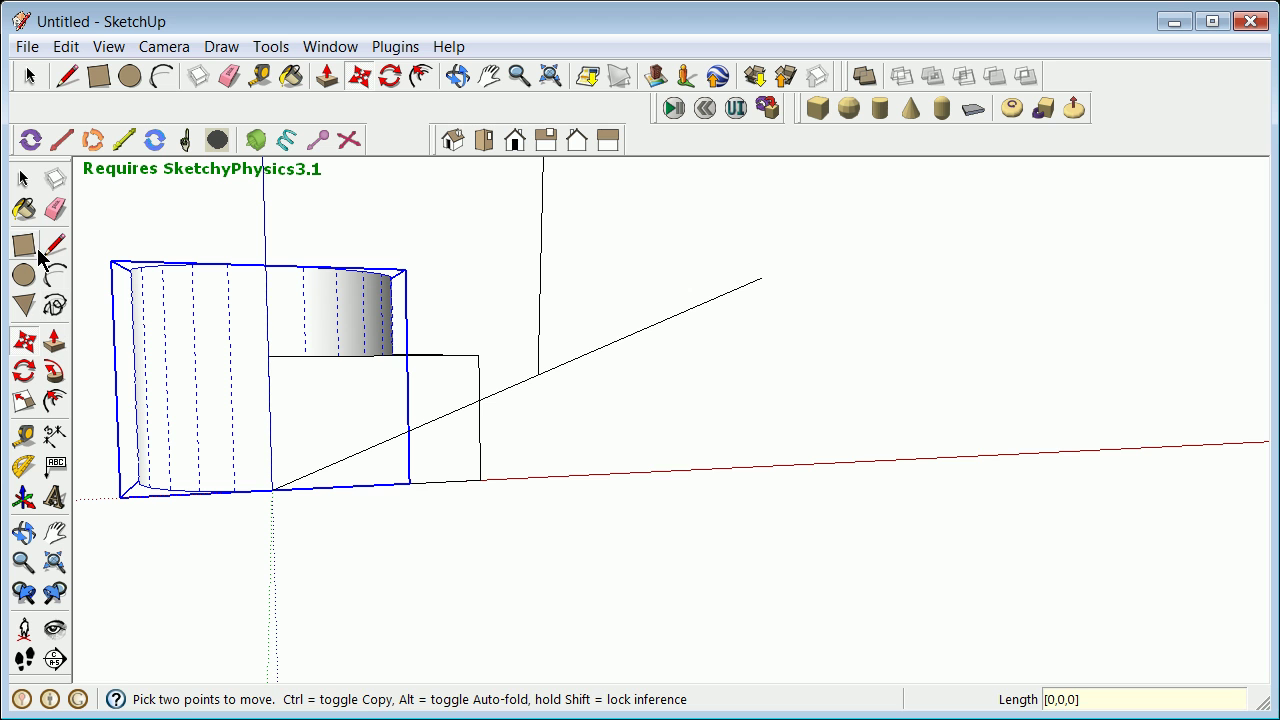
- Orbit and zoom to view the box and the overlapping cylinder from above at an angle
left_click(23, 178)
scroll(287, 362, "down", 3)
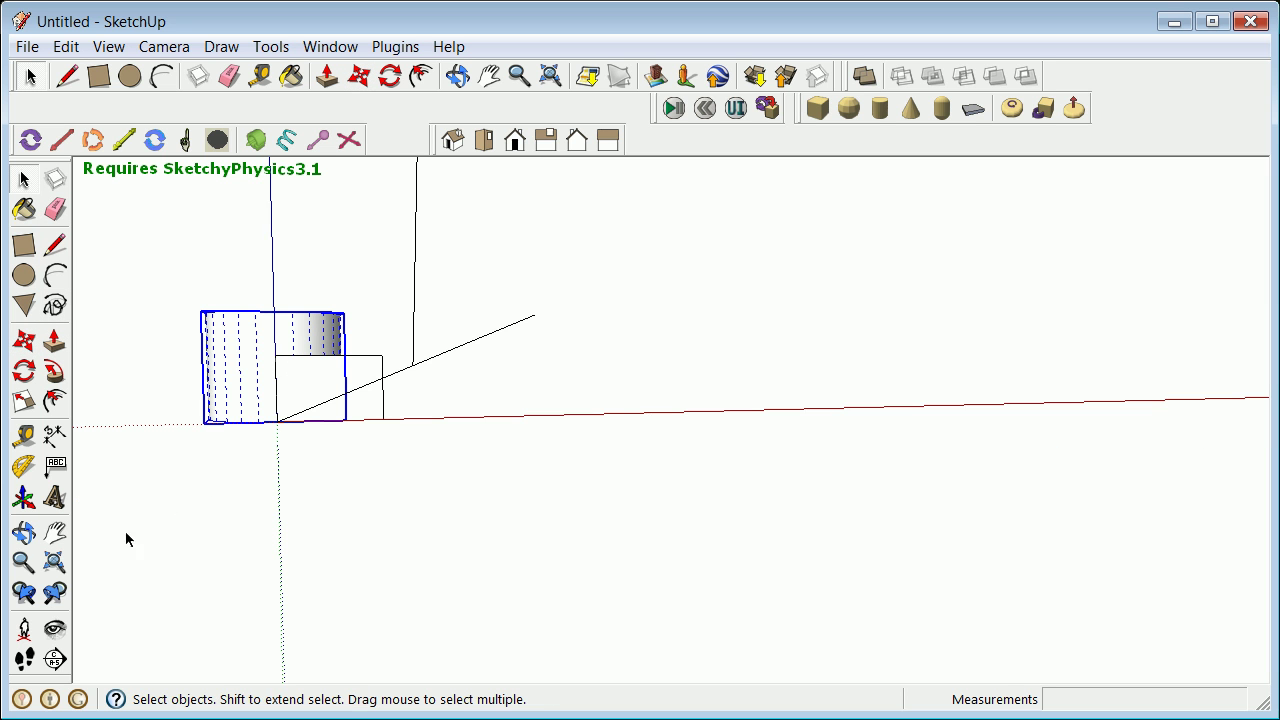
left_click(23, 533)
left_click_drag(200, 530, 428, 562)
scroll(371, 586, "up", 5)
scroll(369, 489, "down", 8)
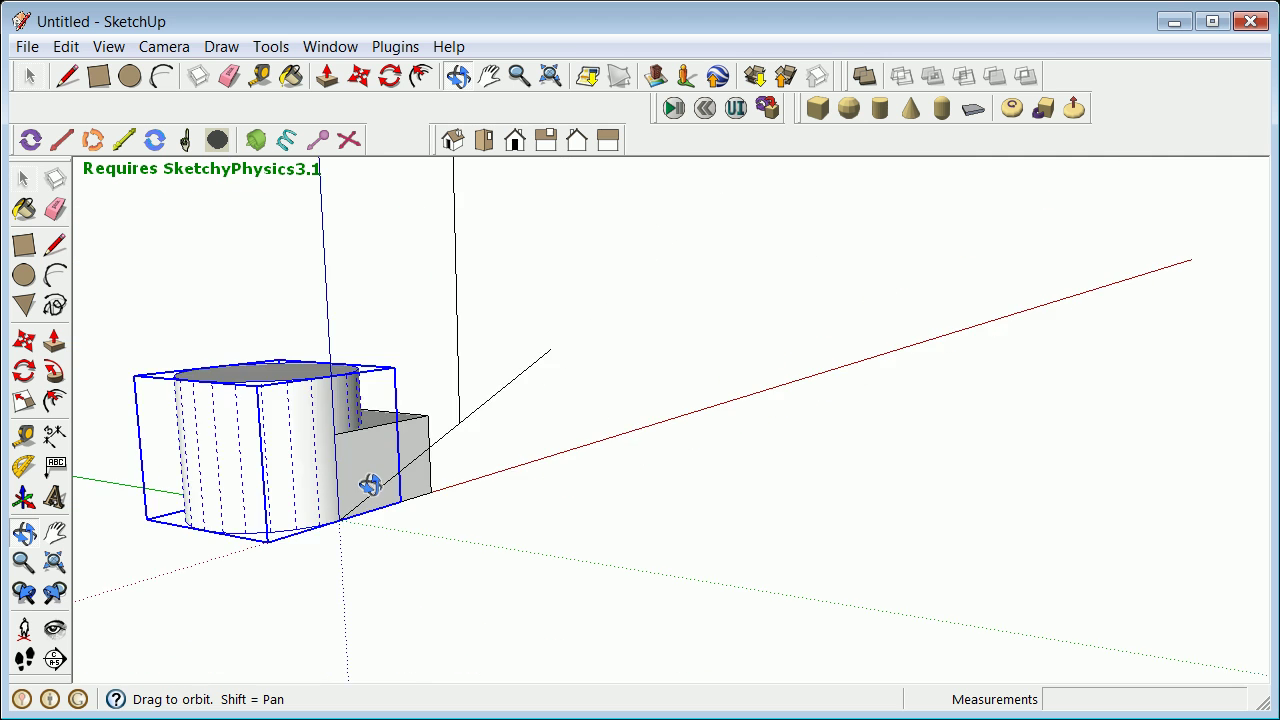
left_click_drag(525, 515, 414, 534)
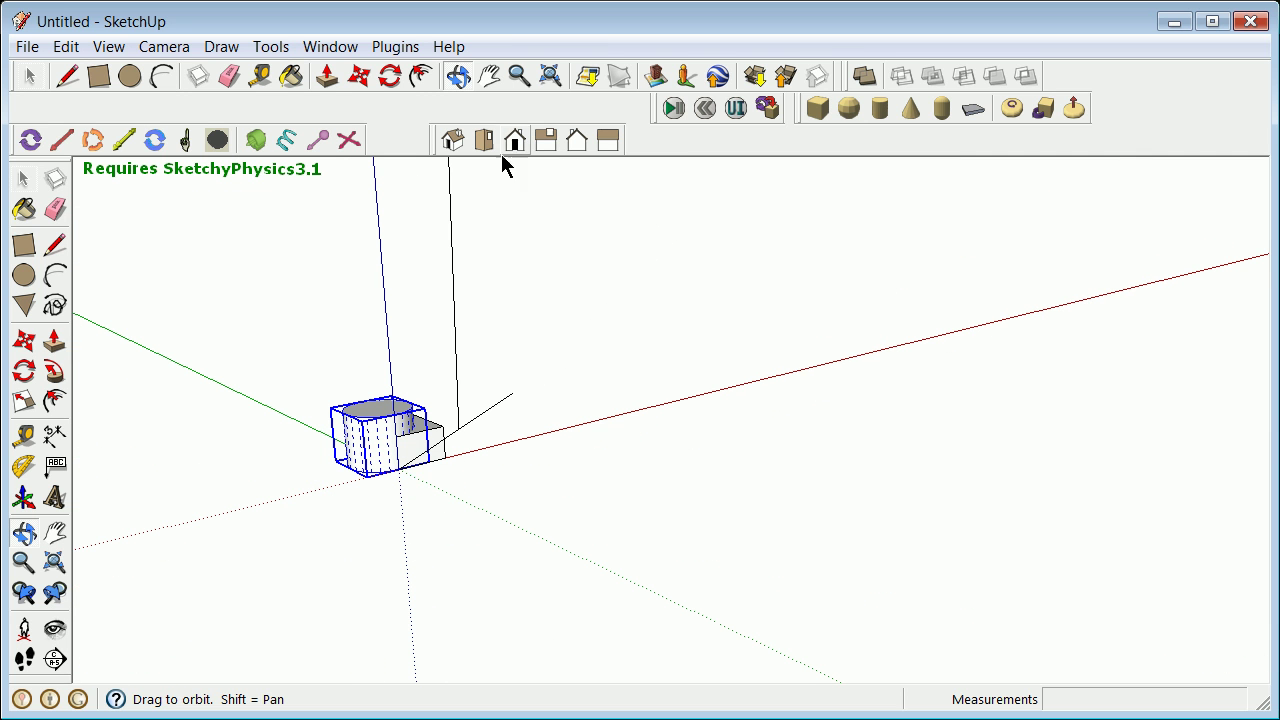
scroll(381, 464, "up", 4)
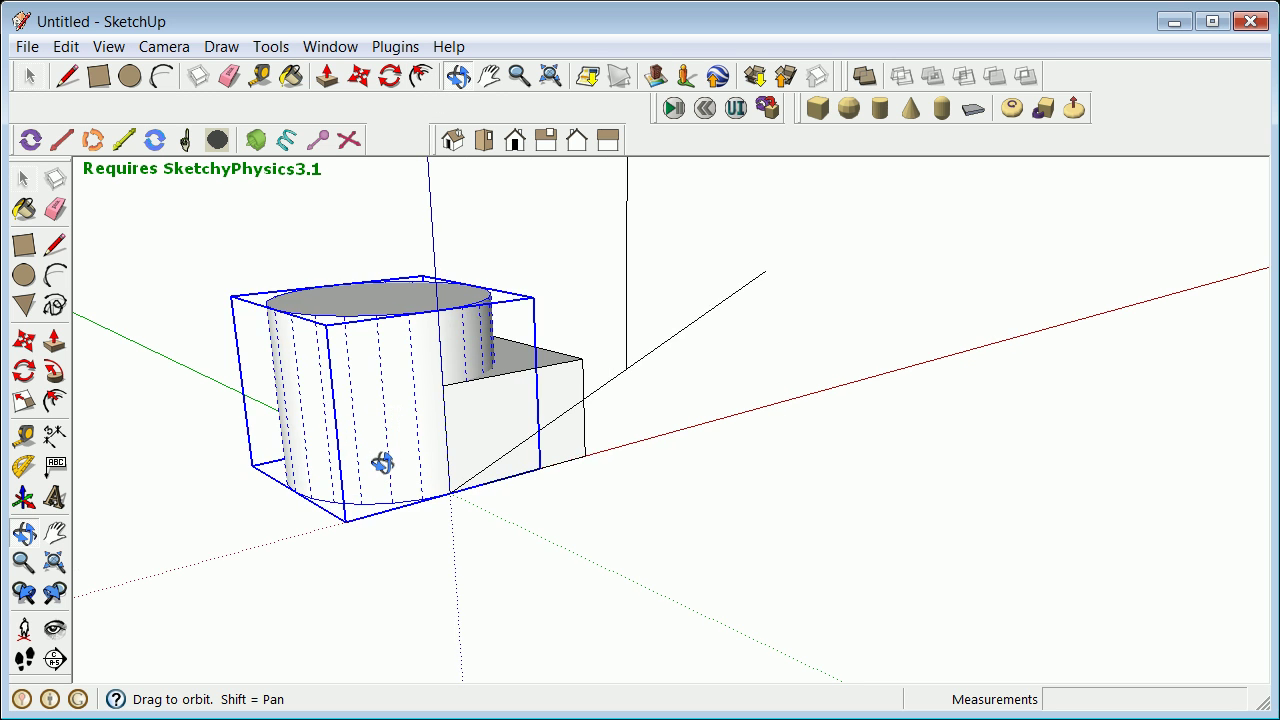
scroll(381, 460, "down", 3)
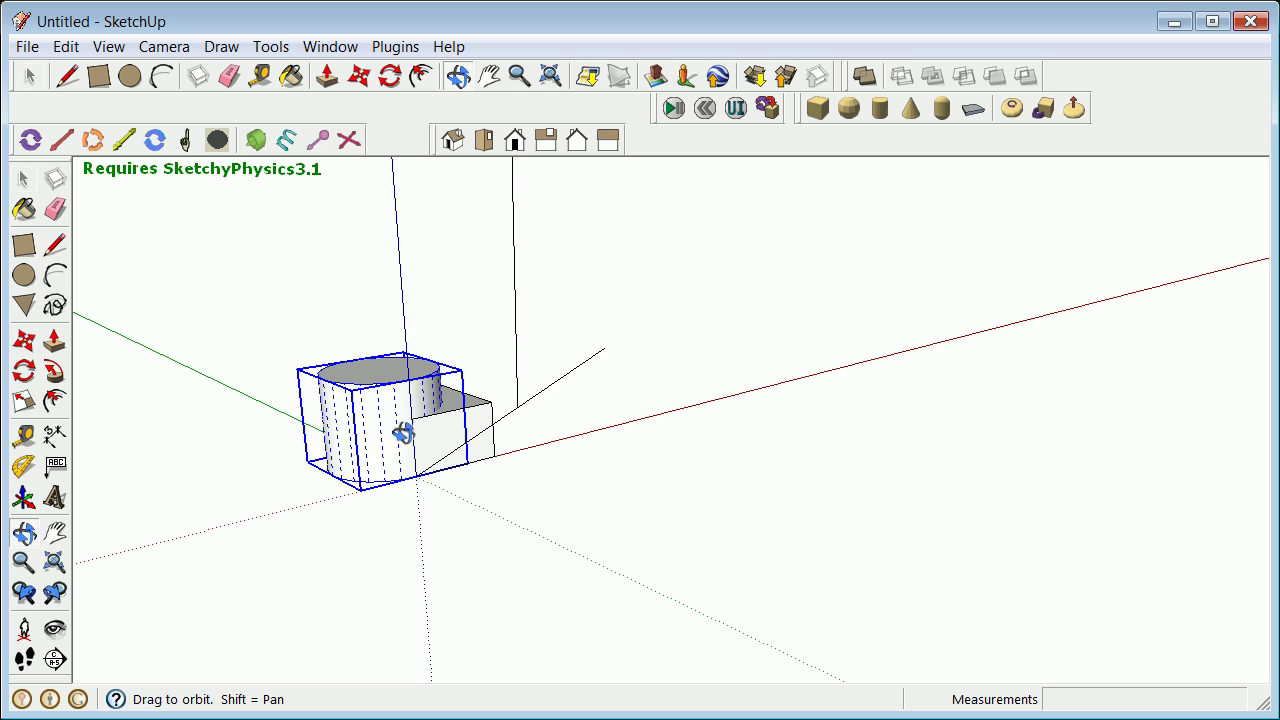
scroll(373, 349, "up", 3)
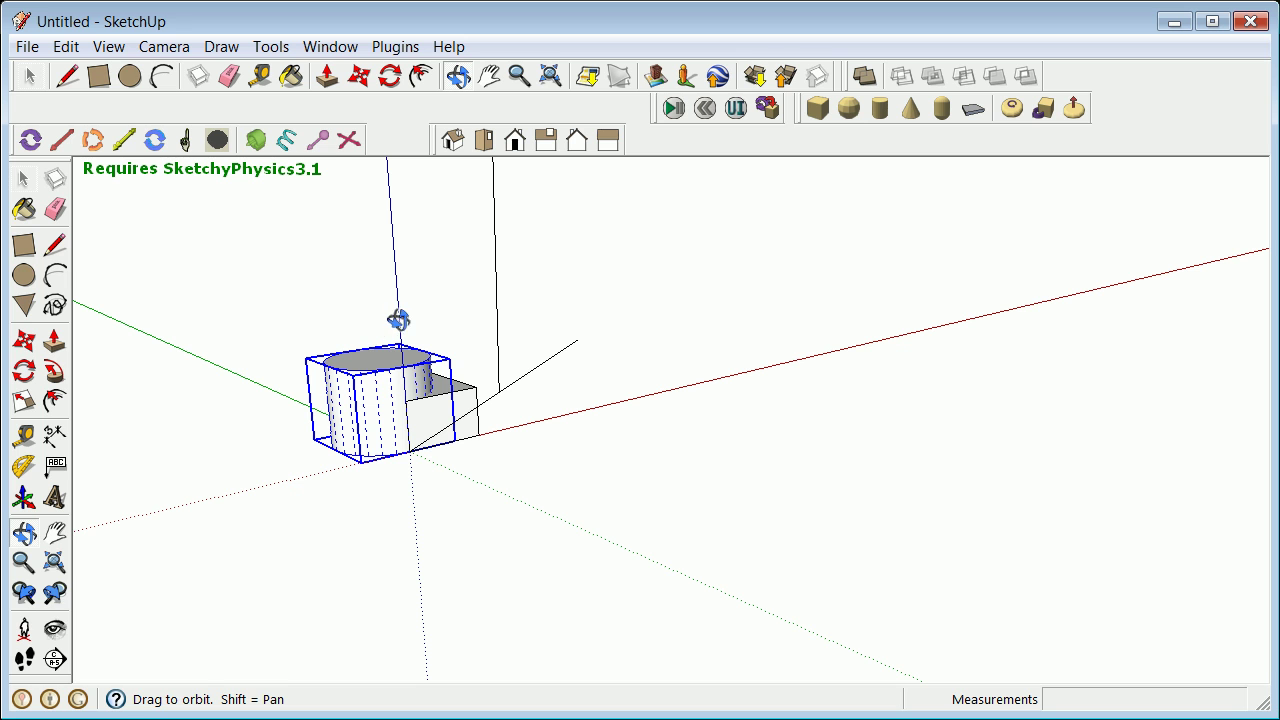
- Open the Ruby Code Editor from Plugins and move its window aside
left_click(400, 50)
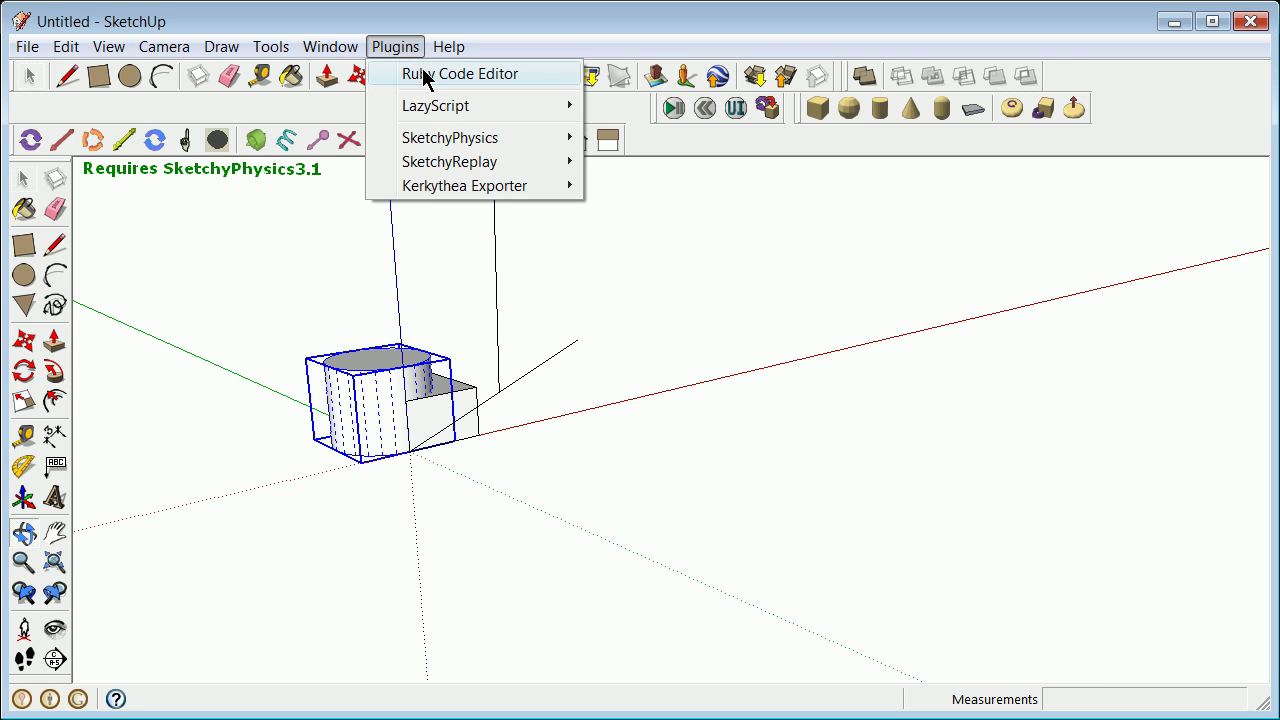
left_click(425, 76)
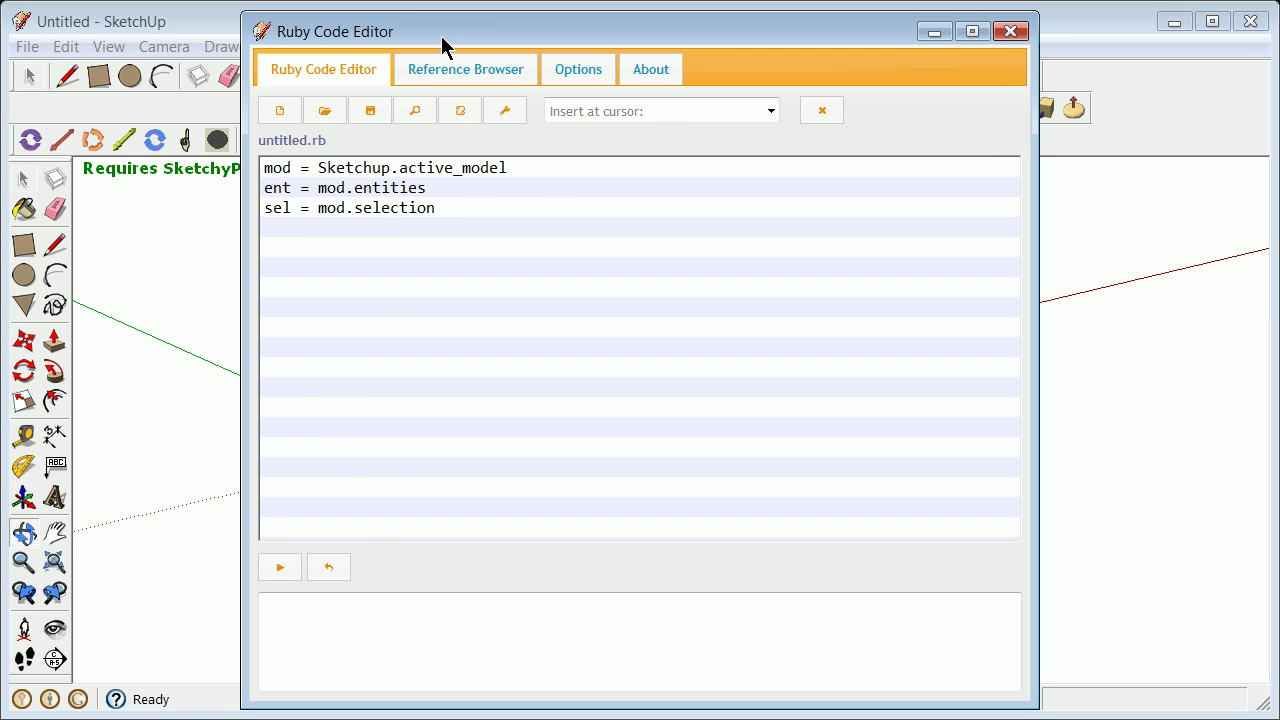
left_click_drag(446, 34, 575, 23)
- Complete the three starter lines as model, entities and selection from Sketchup.active_model
left_click(421, 148)
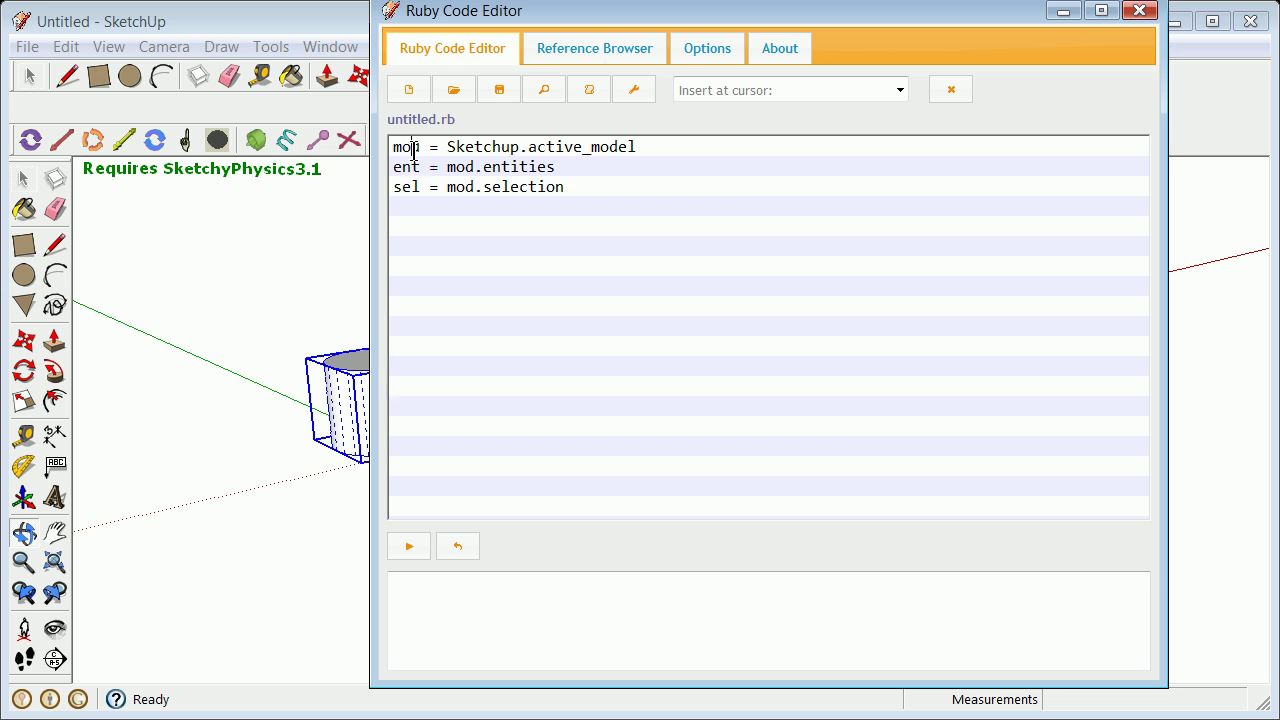
type("el")
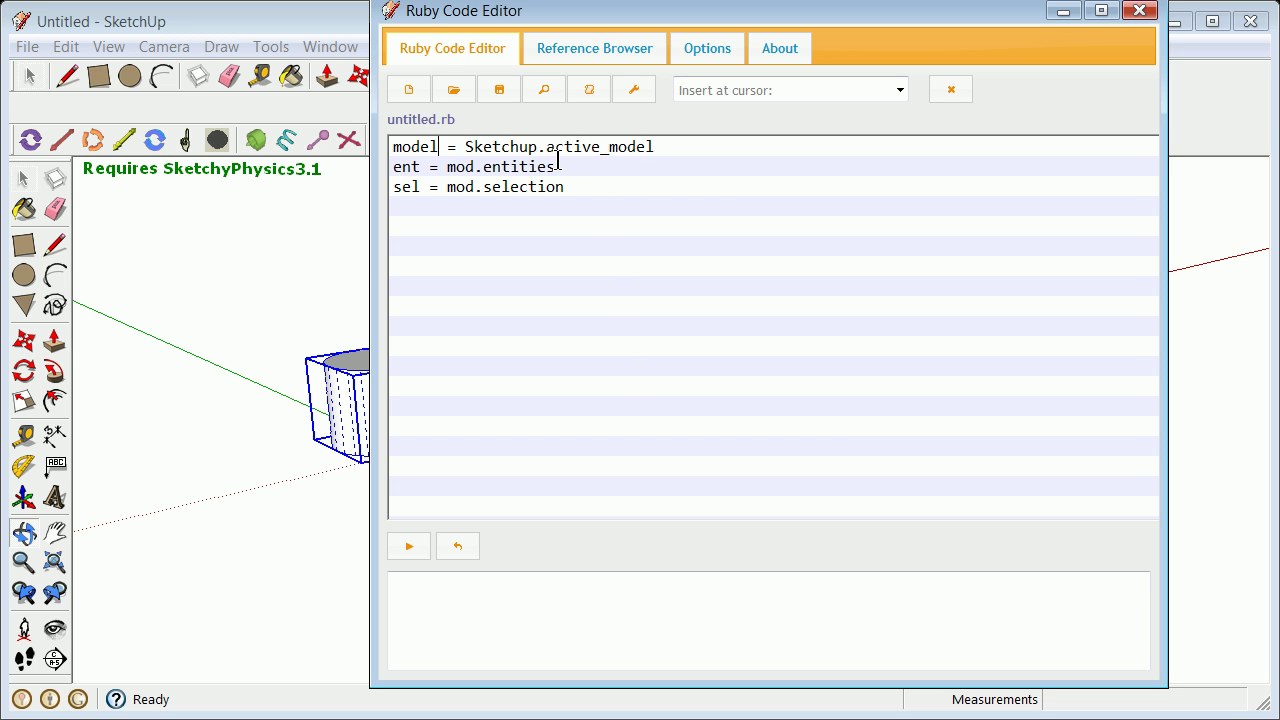
left_click(418, 167)
type("itie")
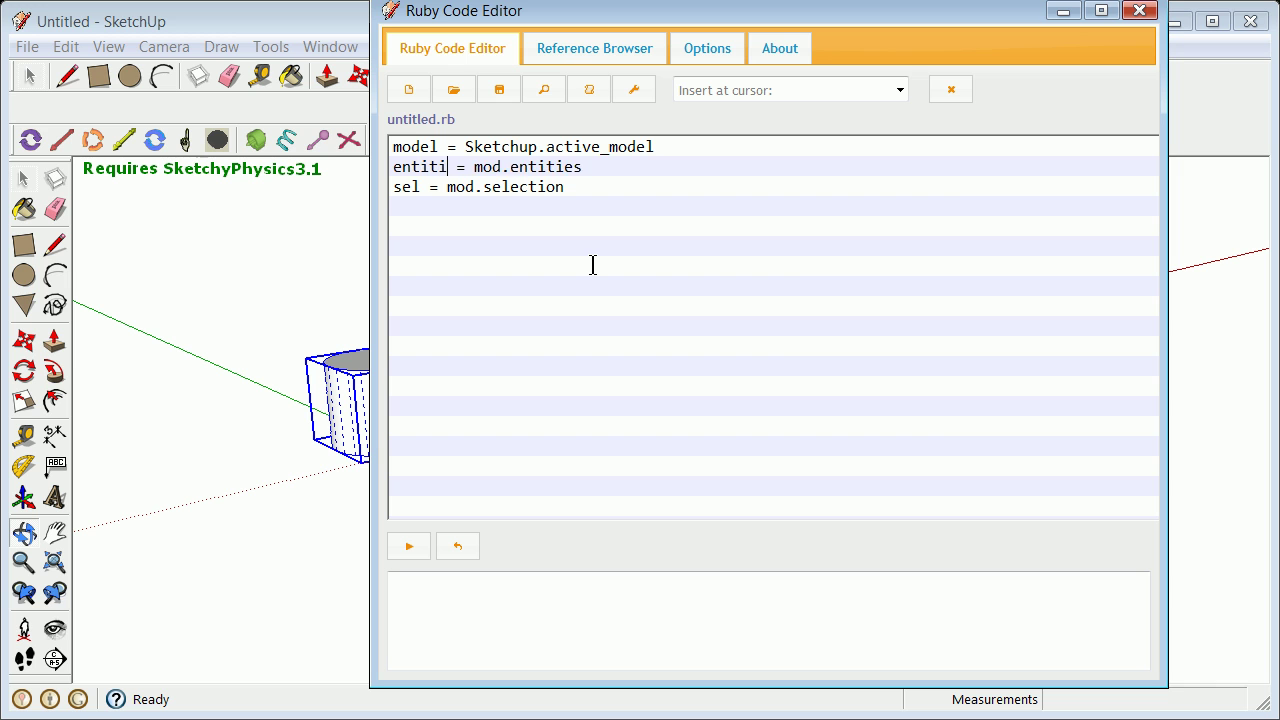
type("s")
left_click(523, 167)
type("e")
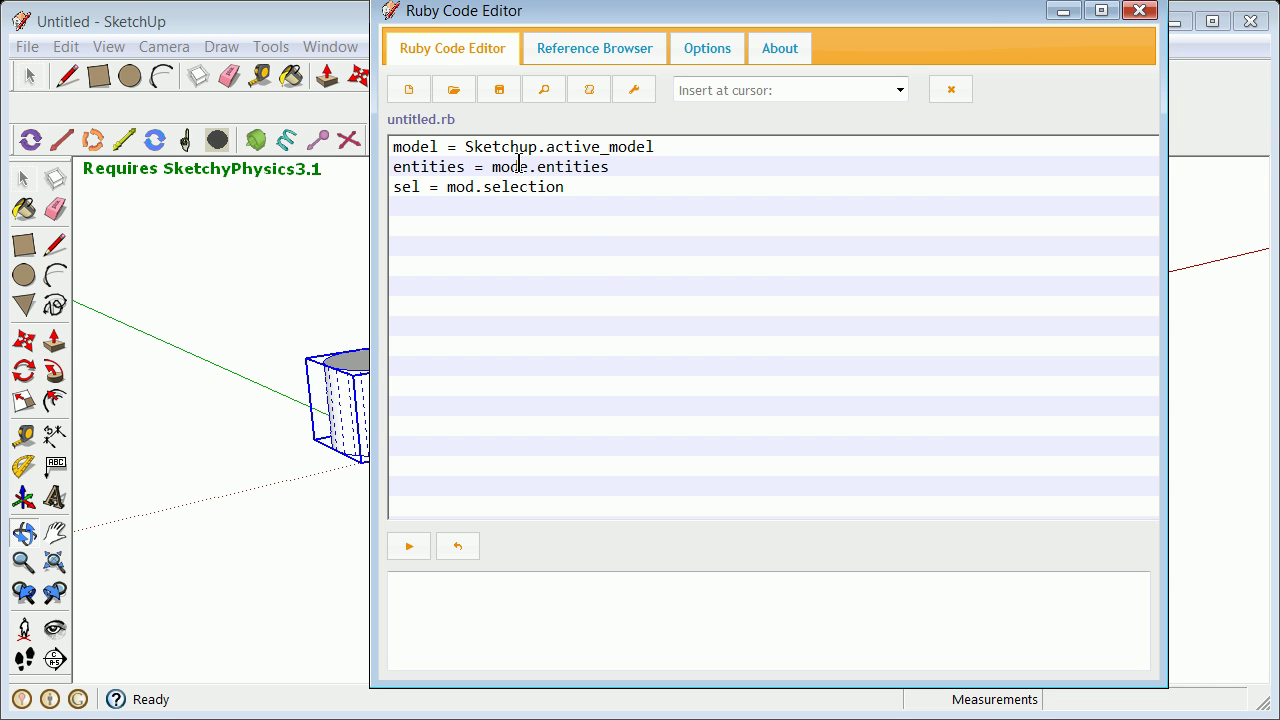
type("l")
left_click(421, 186)
type("ection")
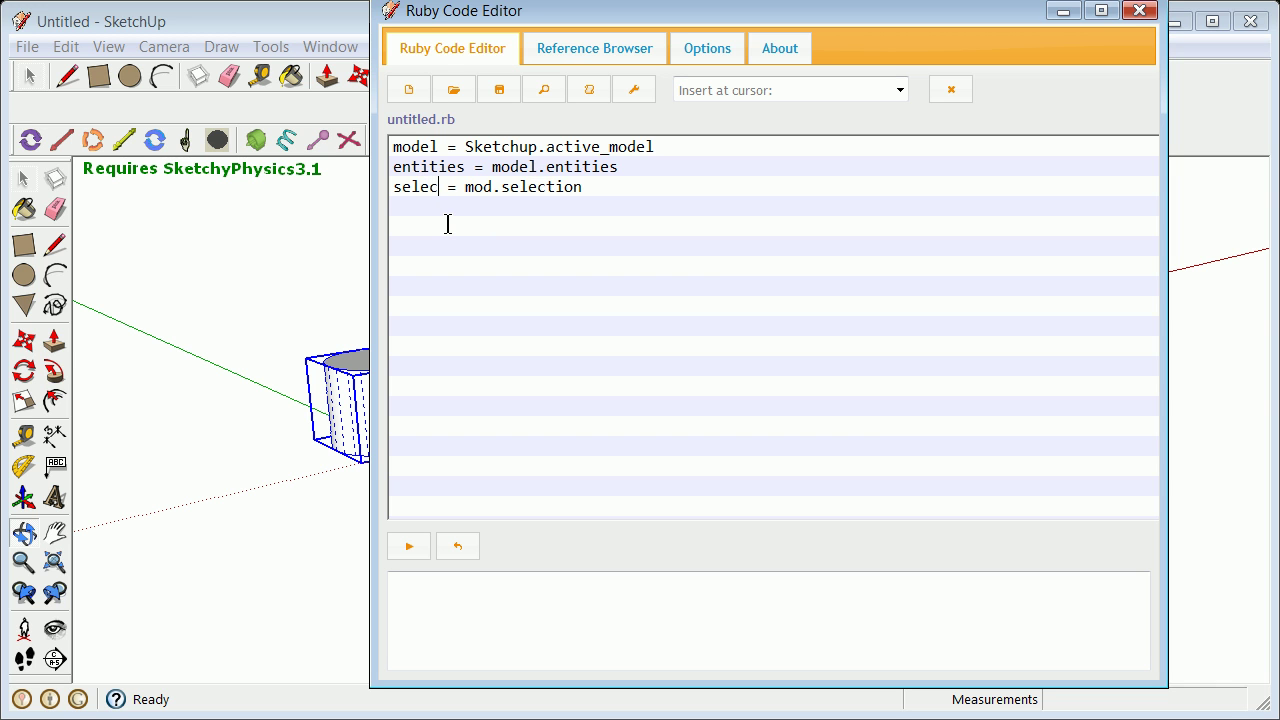
left_click(530, 187)
type("e")
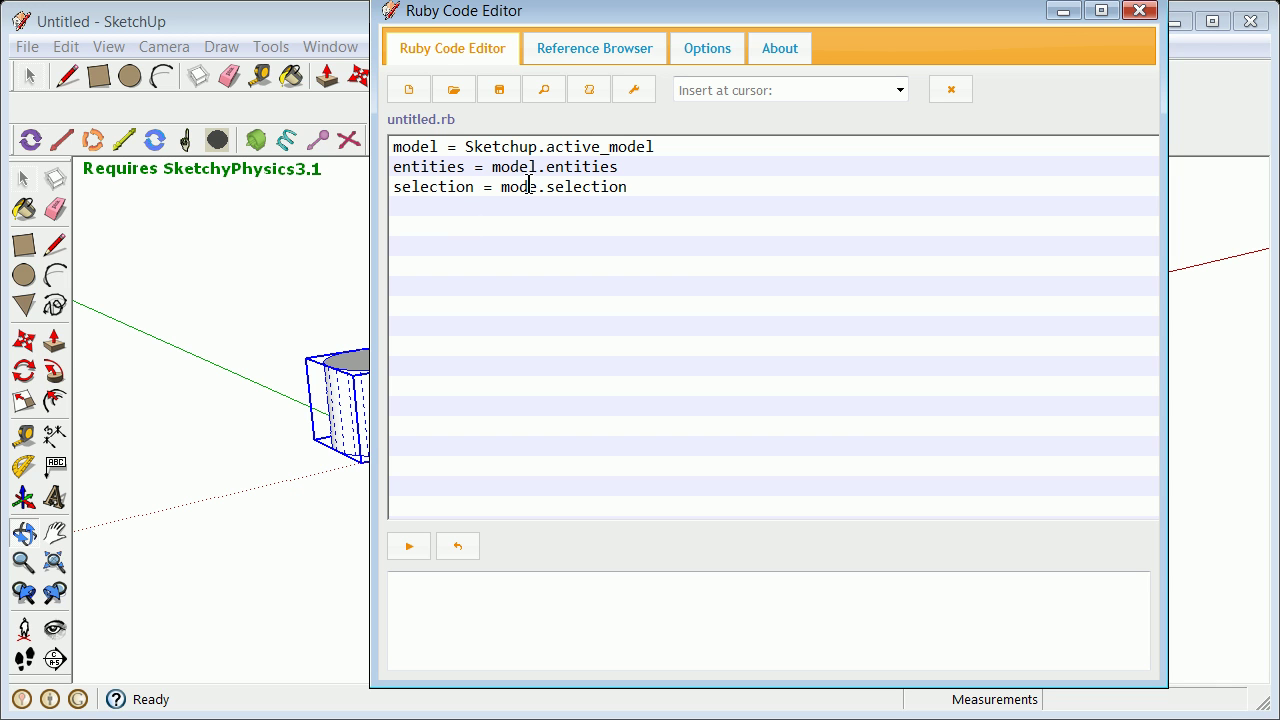
type("l")
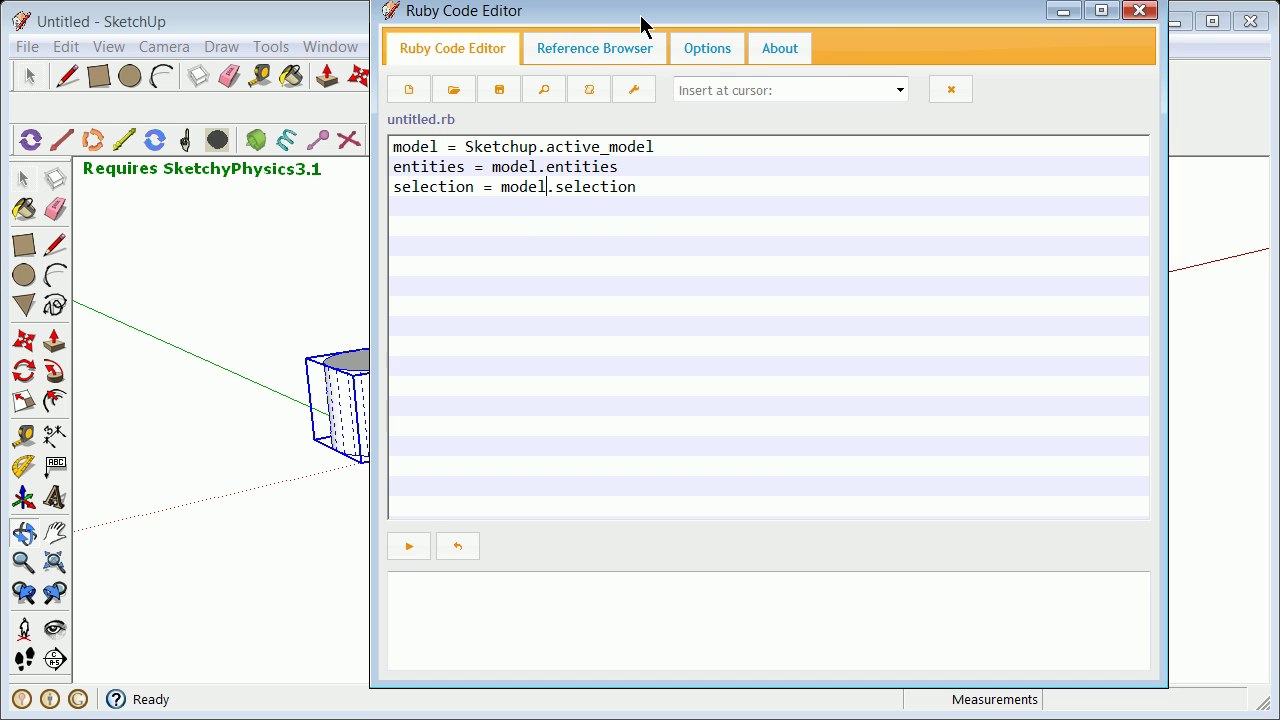
mouse_move(641, 14)
left_mouse_down()
mouse_move(776, 8)
mouse_move(904, 34)
left_mouse_up()
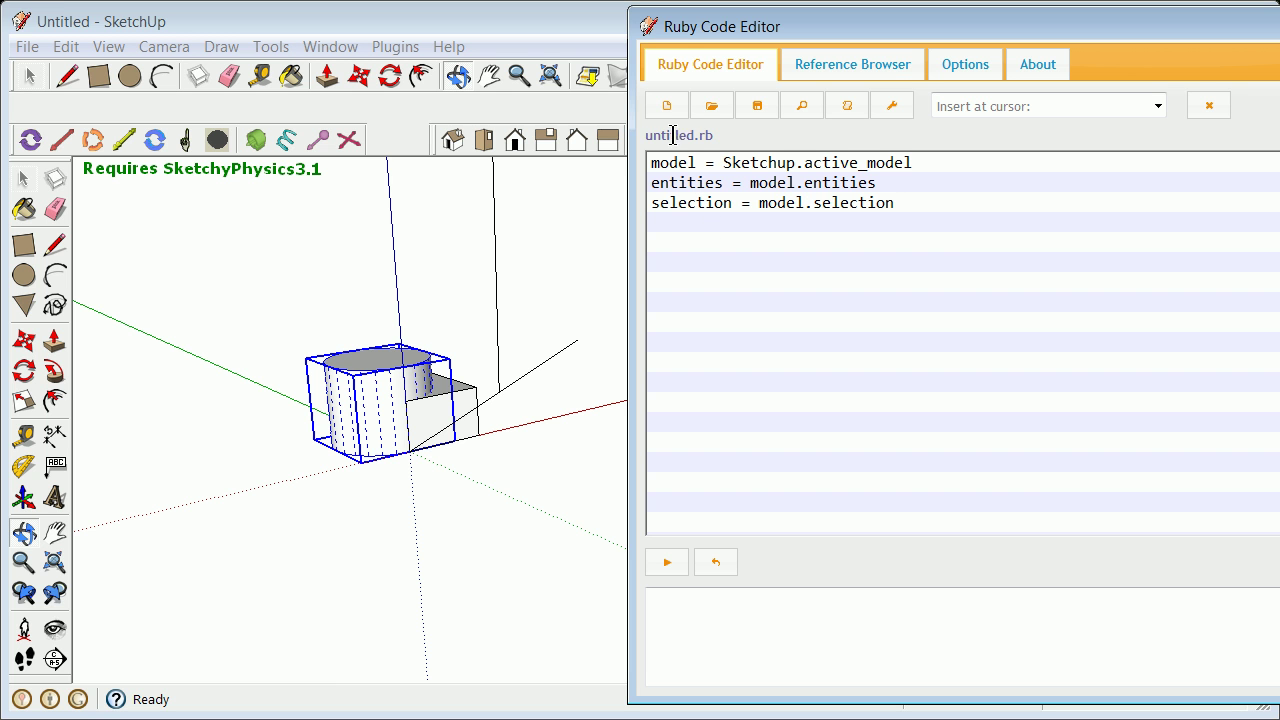
- Open the Ruby Console from the Window menu, place it beside the code editor, then reselect Select
left_click(328, 47)
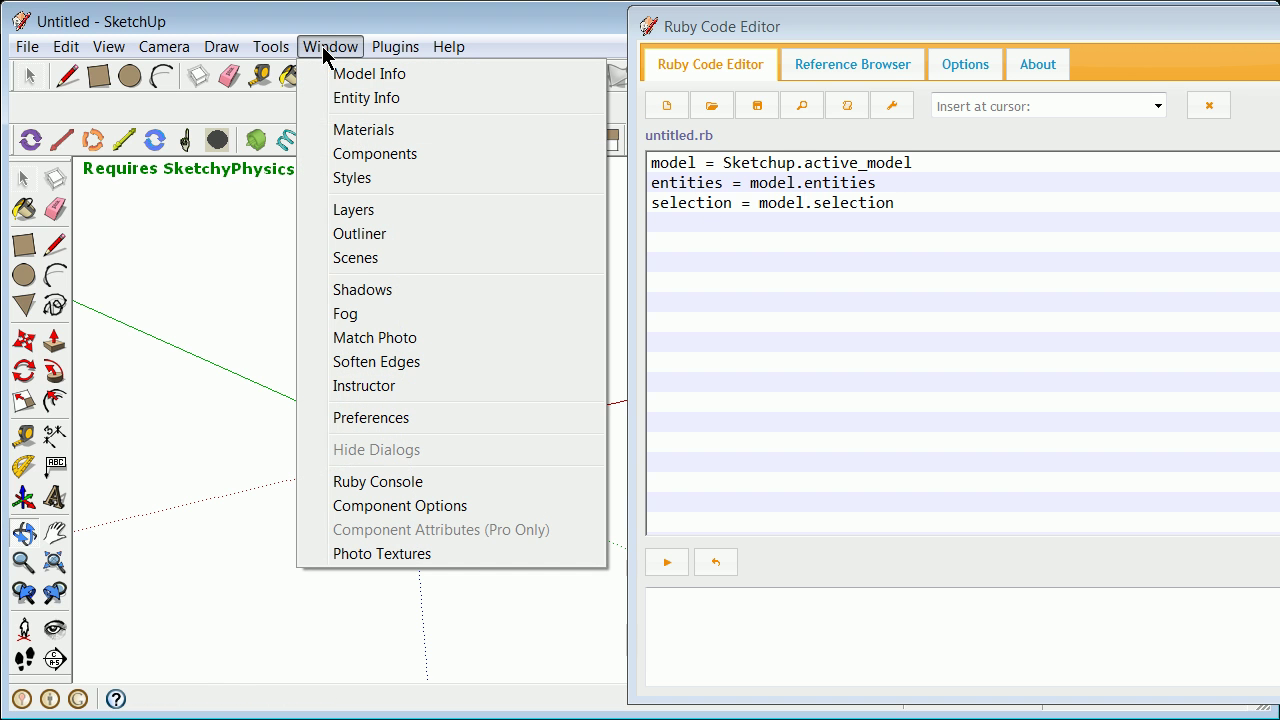
left_click(410, 481)
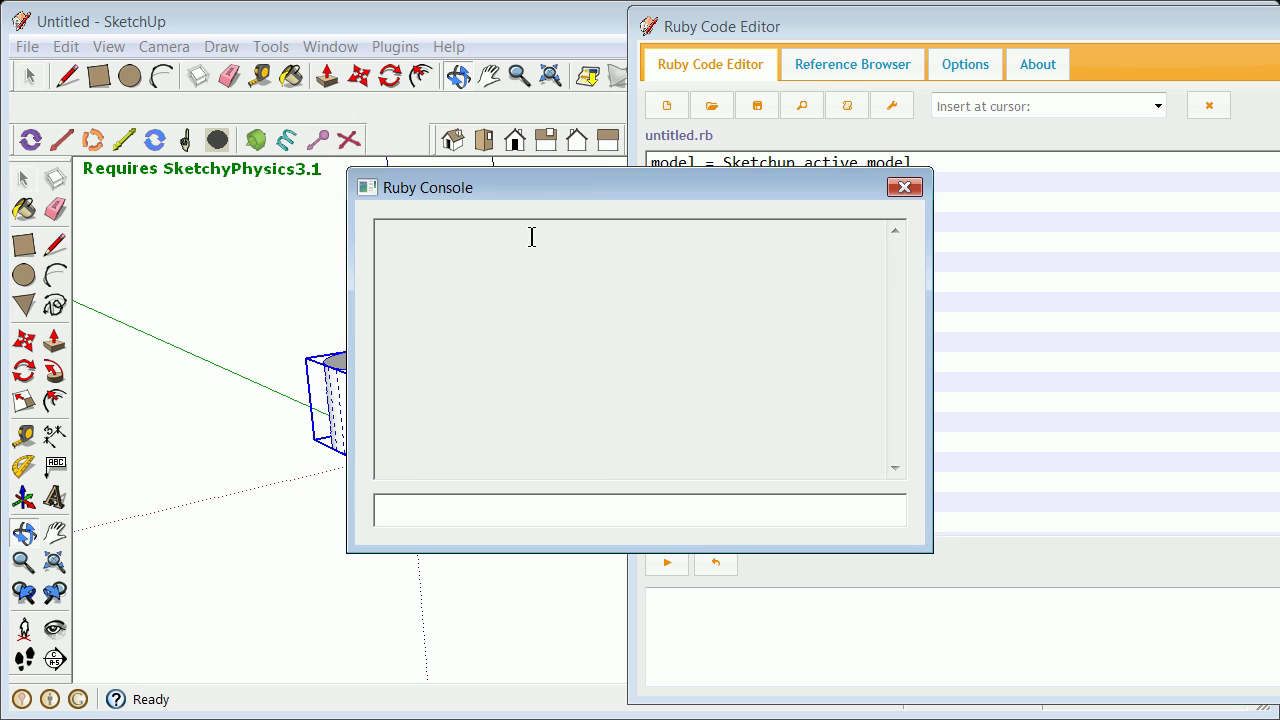
left_click_drag(550, 188, 230, 50)
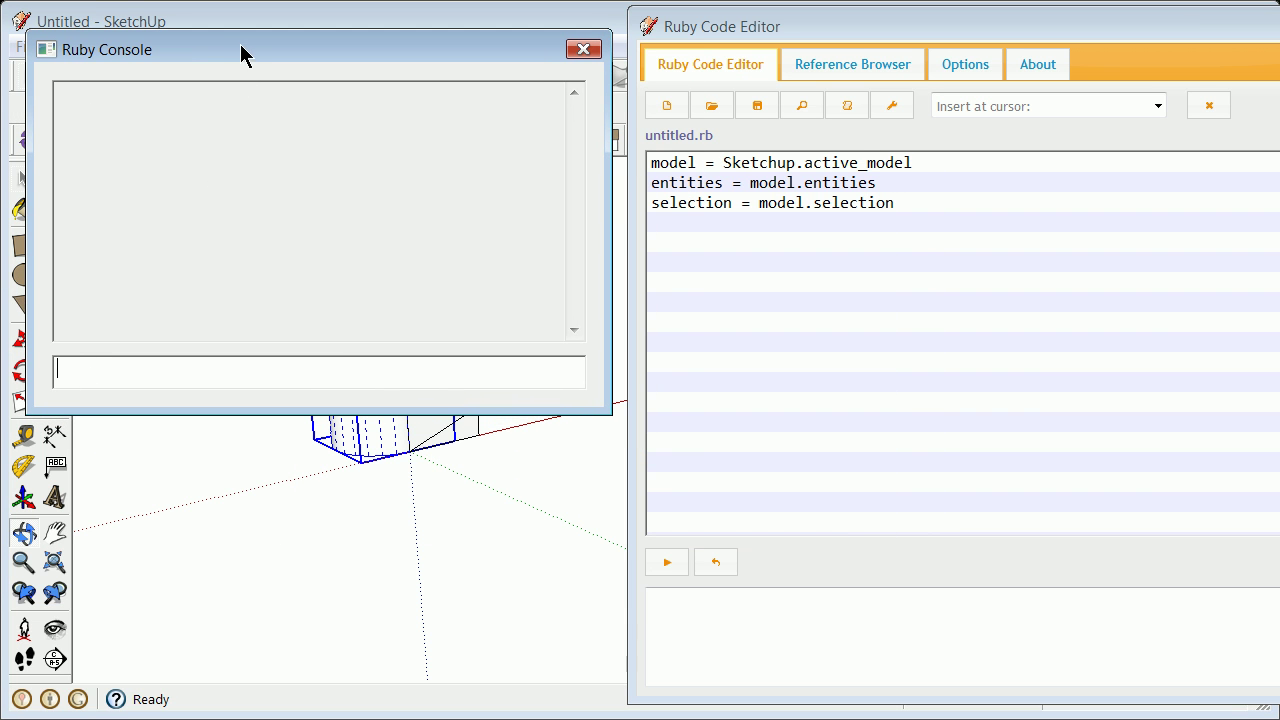
mouse_move(249, 49)
left_mouse_down()
mouse_move(654, 323)
mouse_move(1117, 429)
mouse_move(1272, 276)
mouse_move(1279, 176)
left_mouse_up()
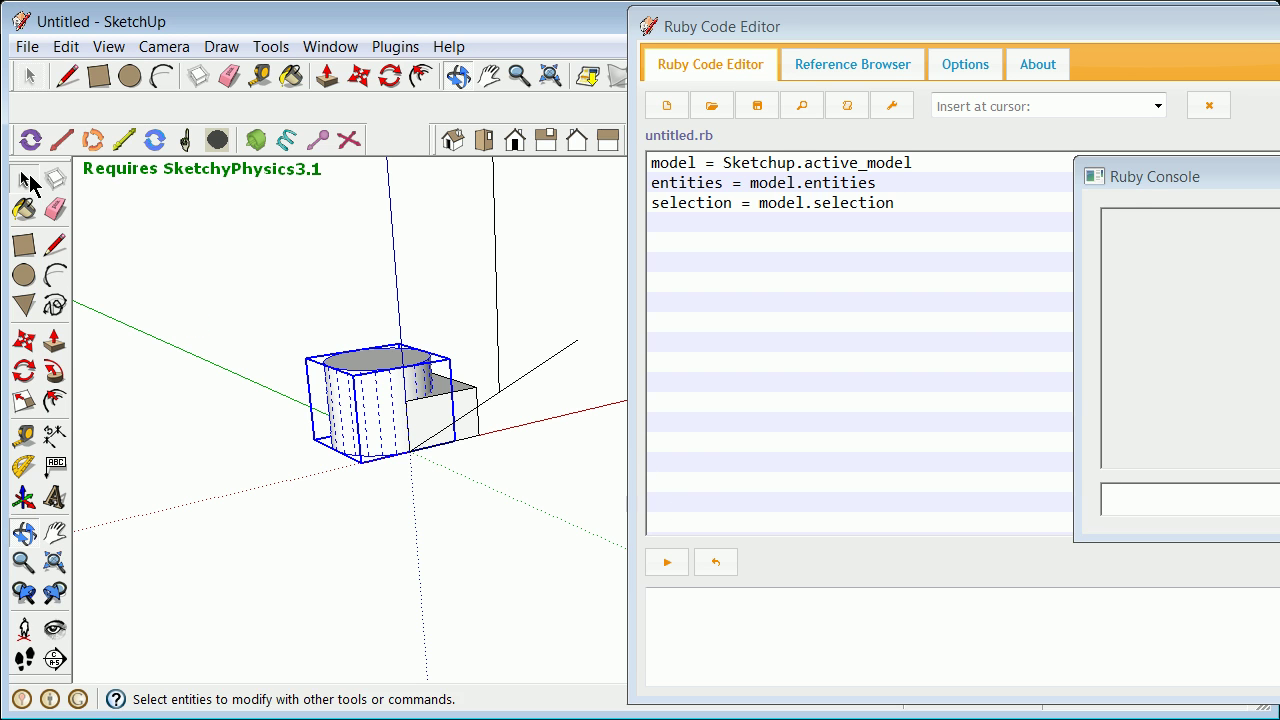
left_click(24, 178)
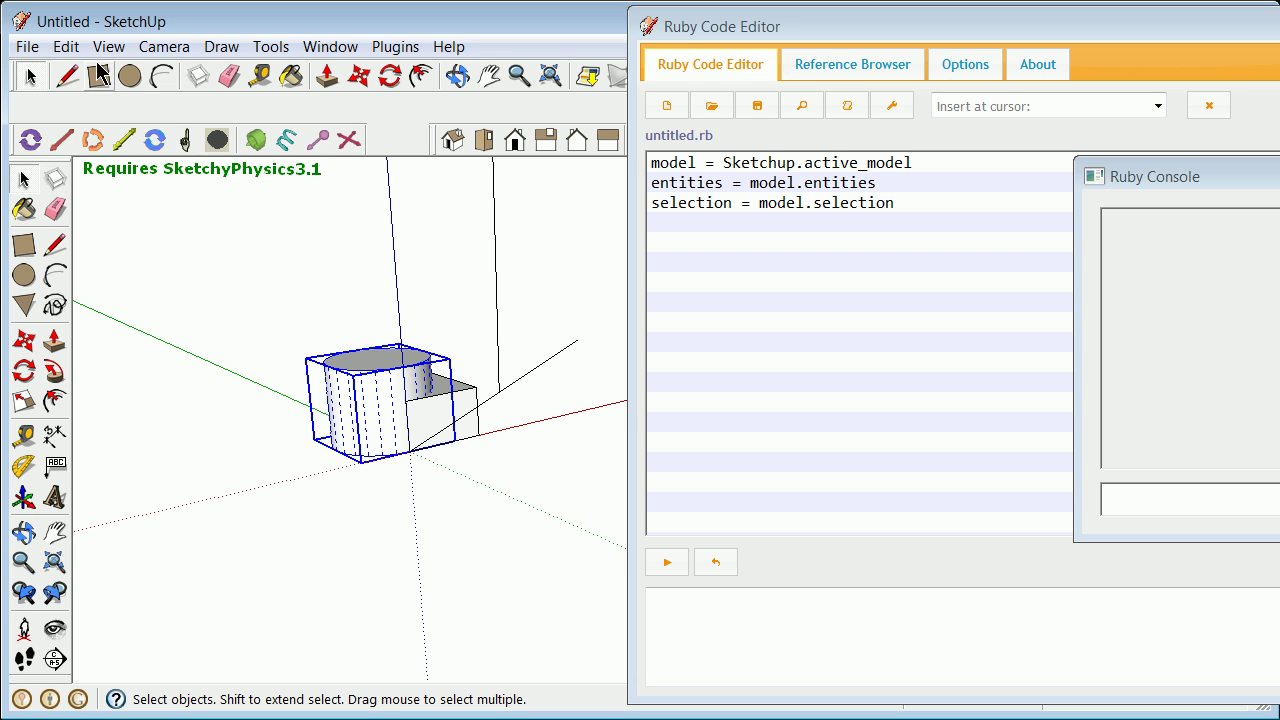
left_click(28, 47)
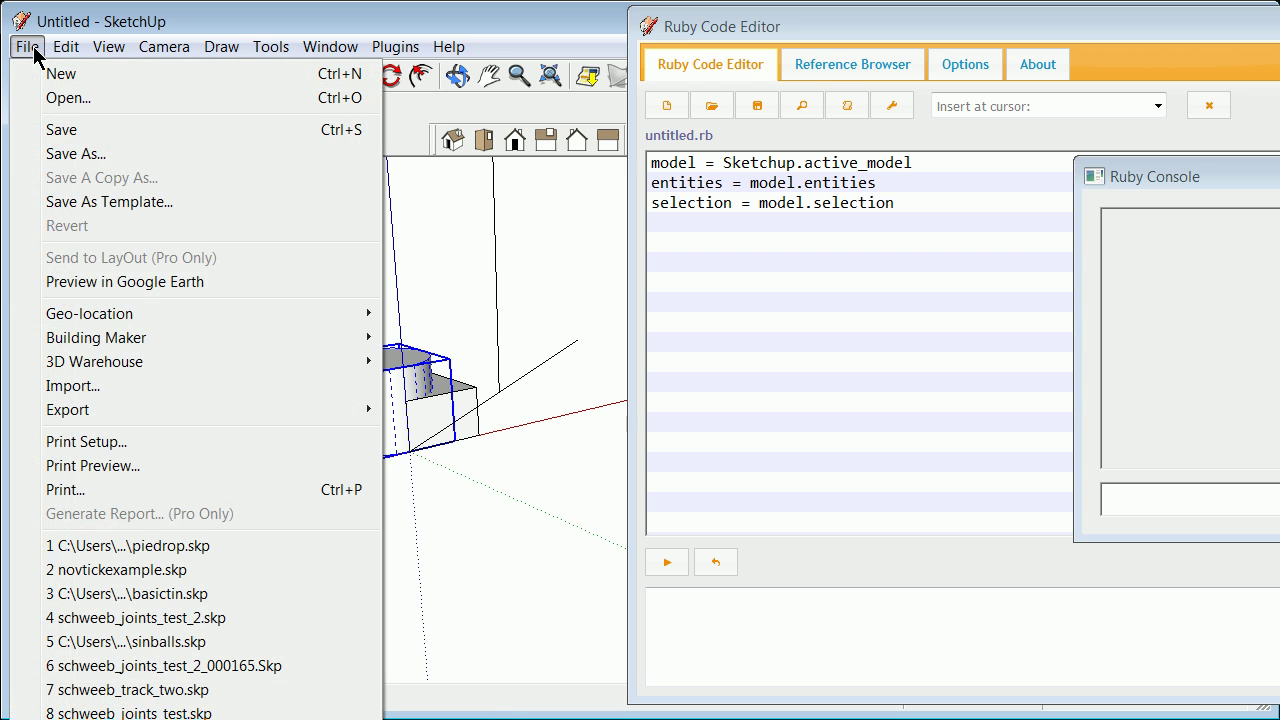
left_click(124, 389)
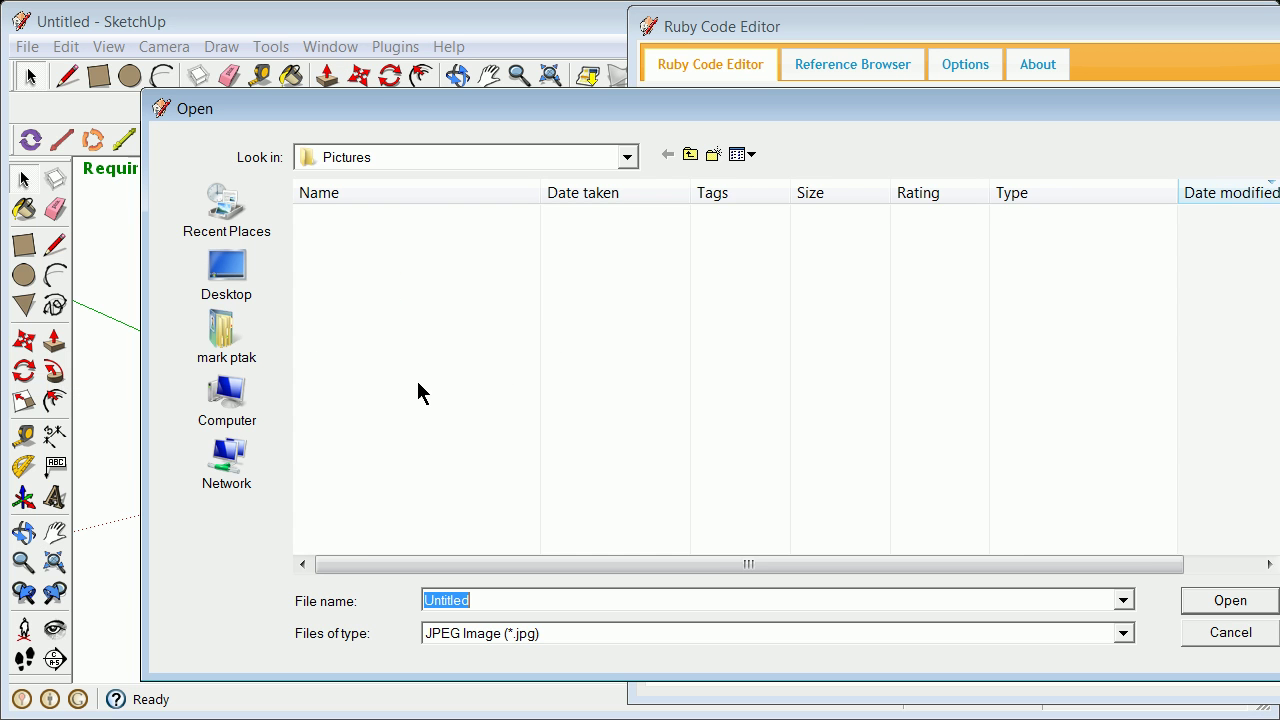
left_click(1124, 635)
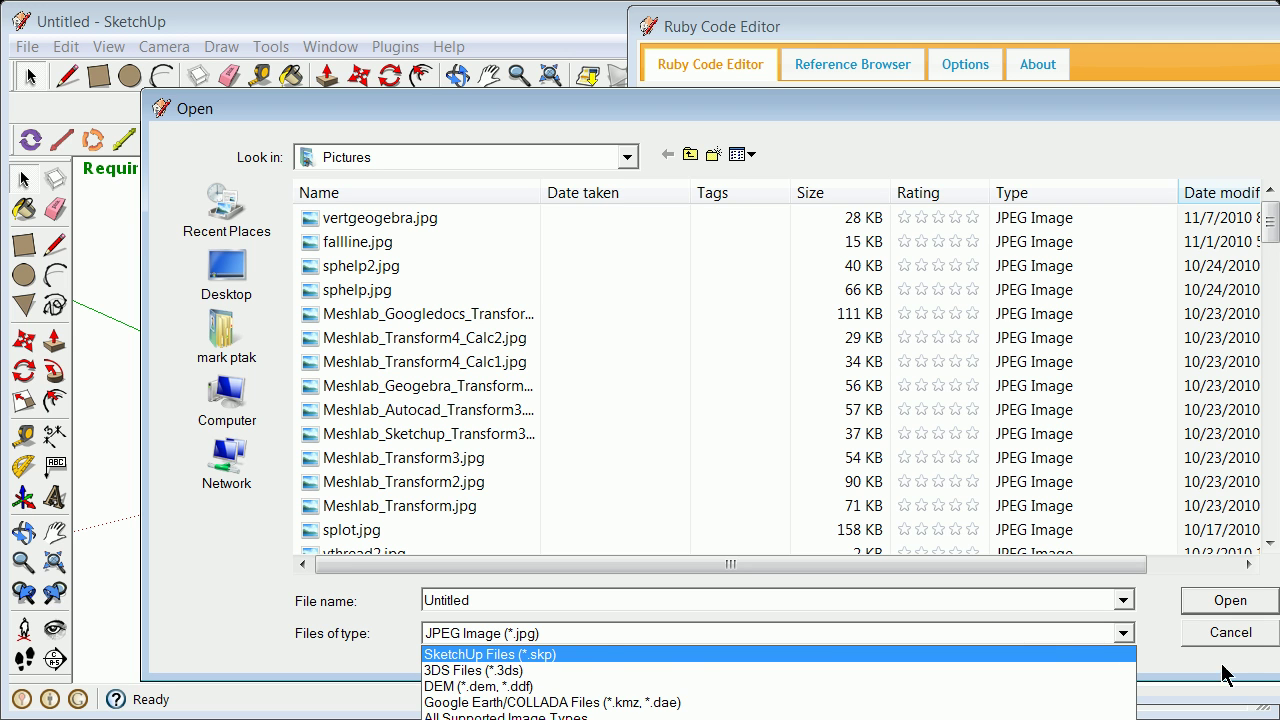
left_click(1227, 632)
left_click(1229, 635)
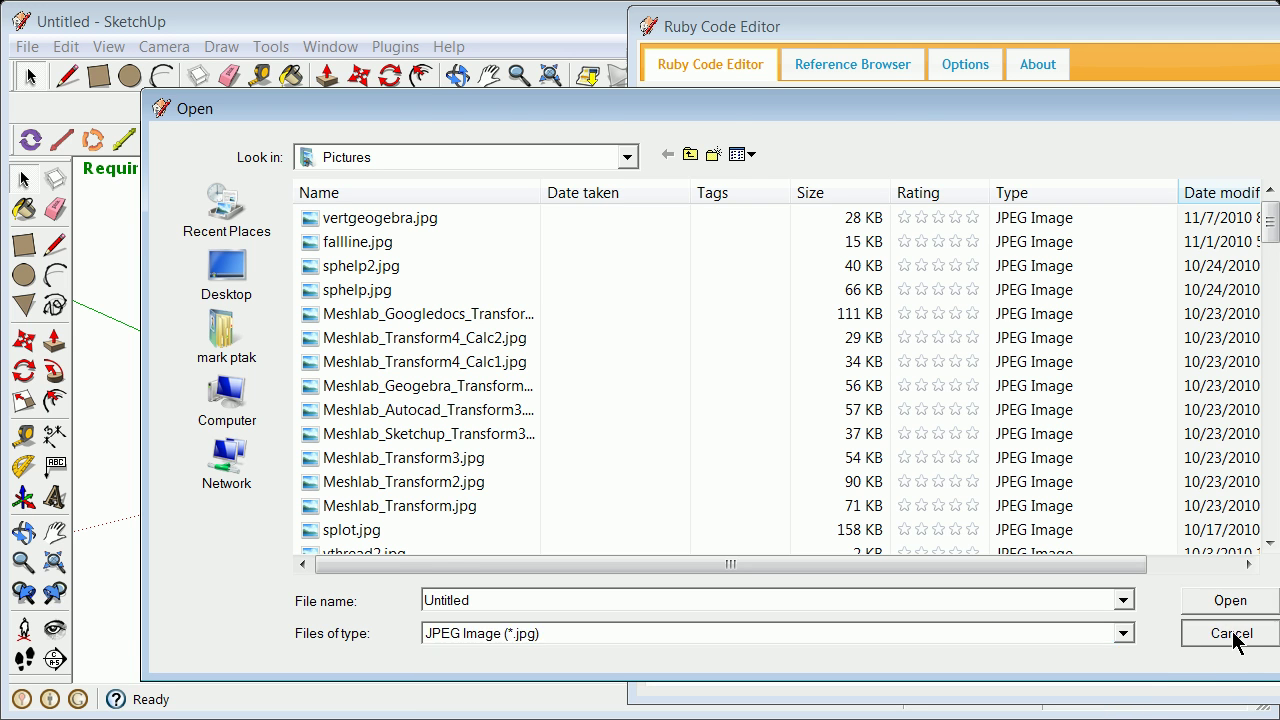